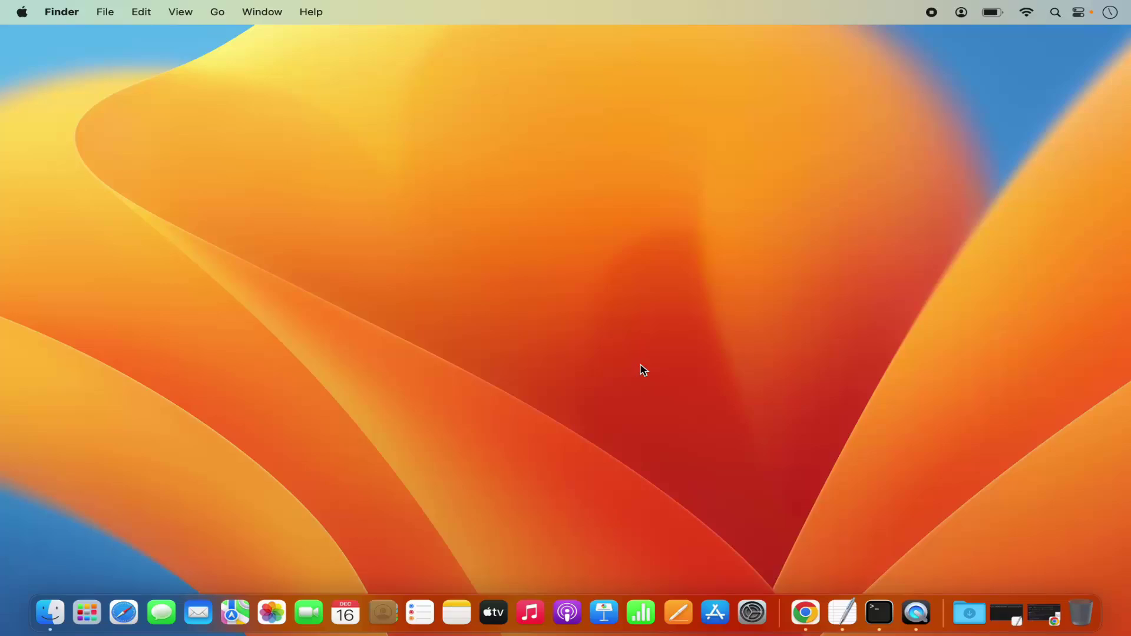
Step: Switch to Google Chrome, which shows the 'mysql' search results
left_click(802, 612)
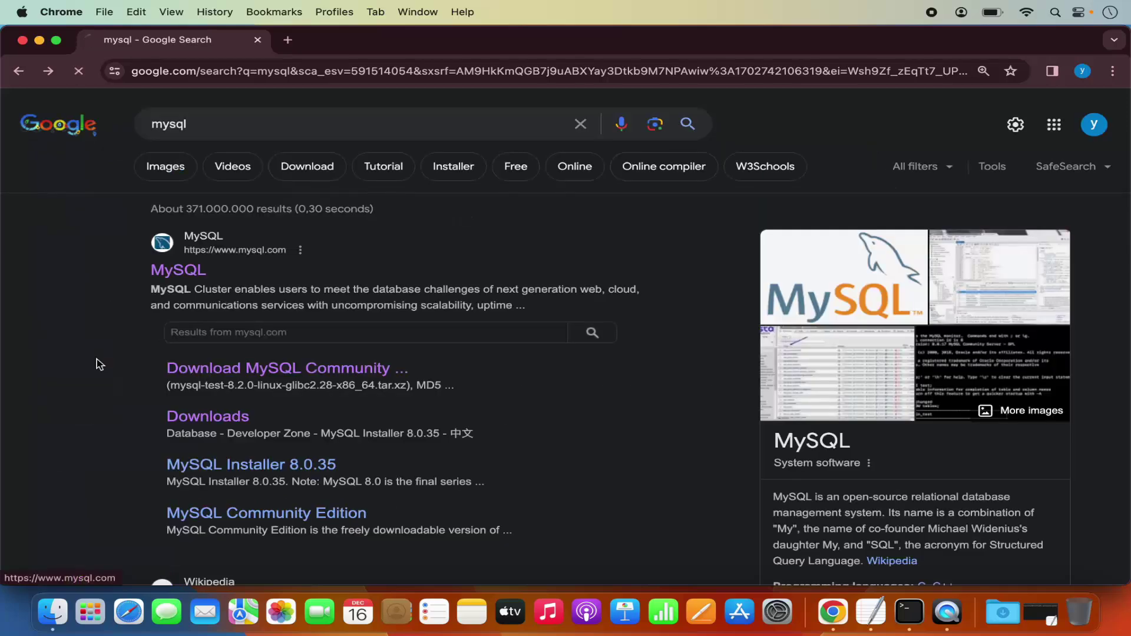
Step: Go from the official MySQL result via DOWNLOADS to the MySQL Community (GPL) Downloads page
left_click(97, 359)
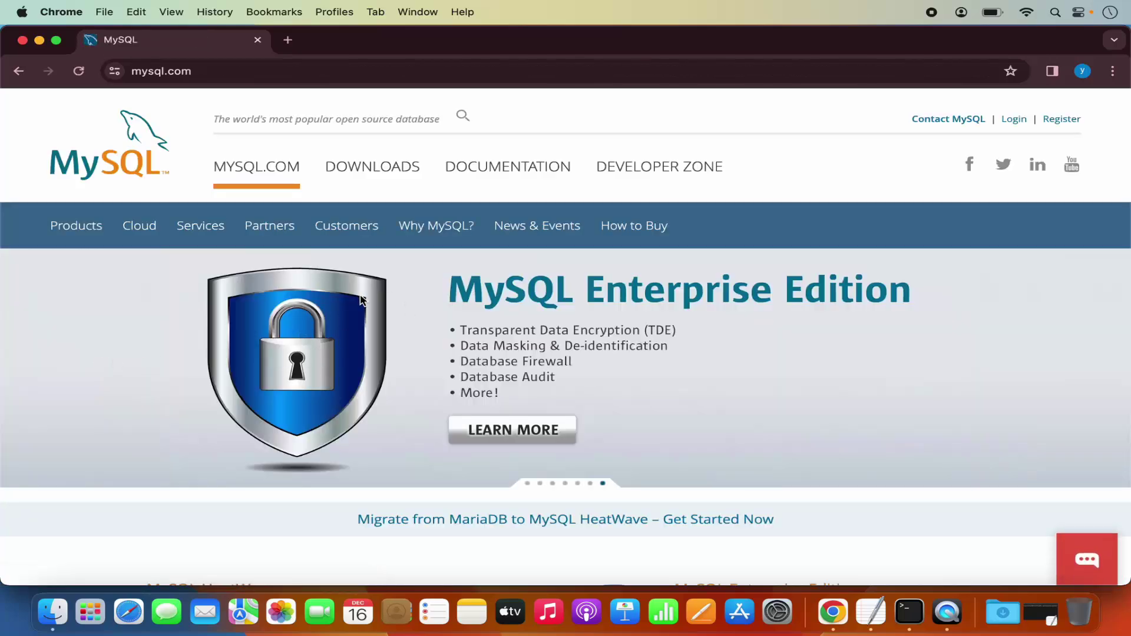
scroll(362, 300, "down", 2)
scroll(368, 247, "up", 2)
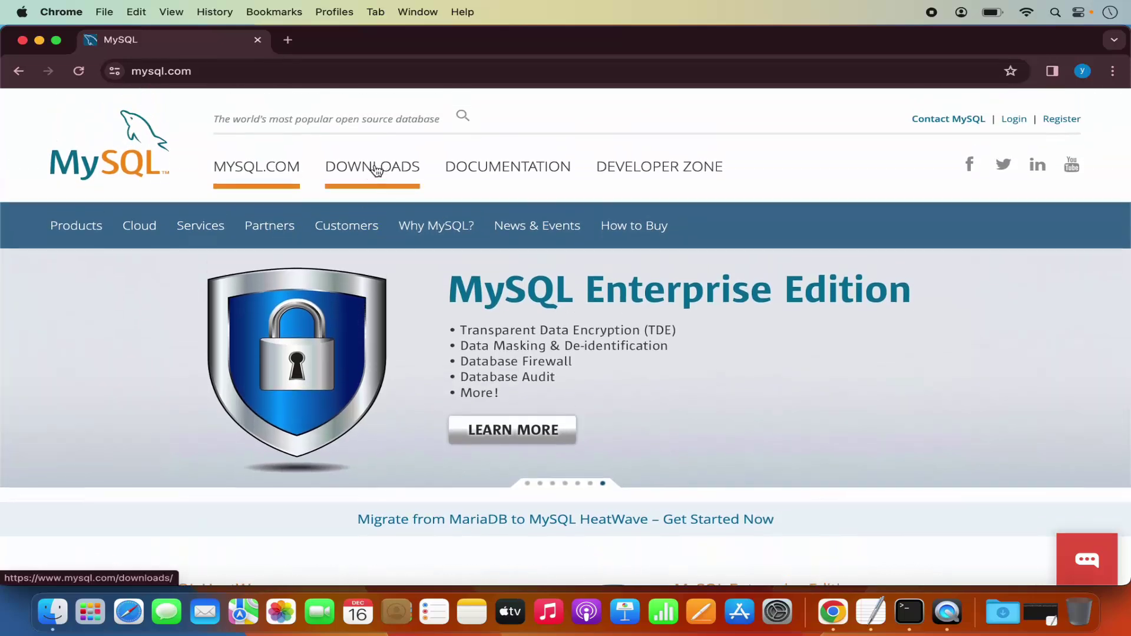
left_click(371, 171)
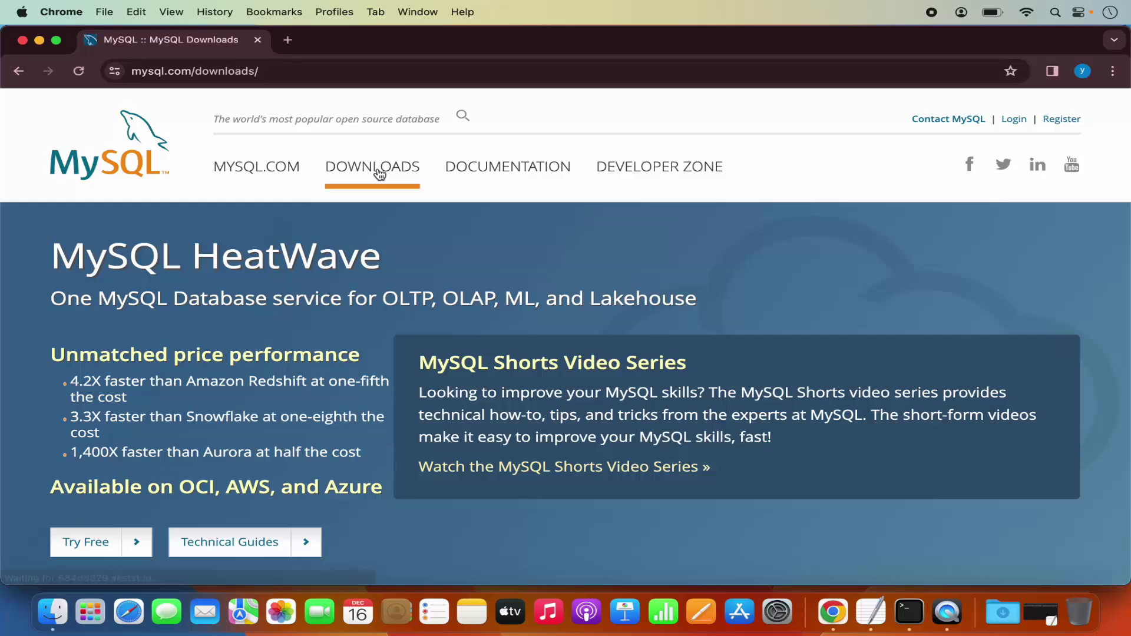
scroll(378, 326, "down", 6)
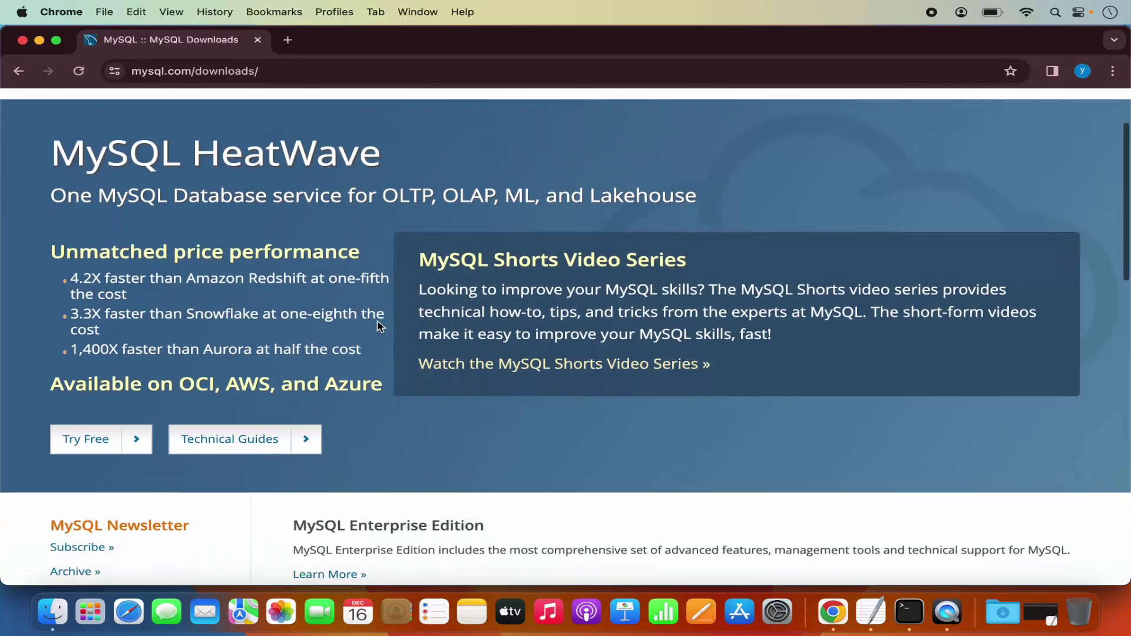
scroll(377, 323, "down", 3)
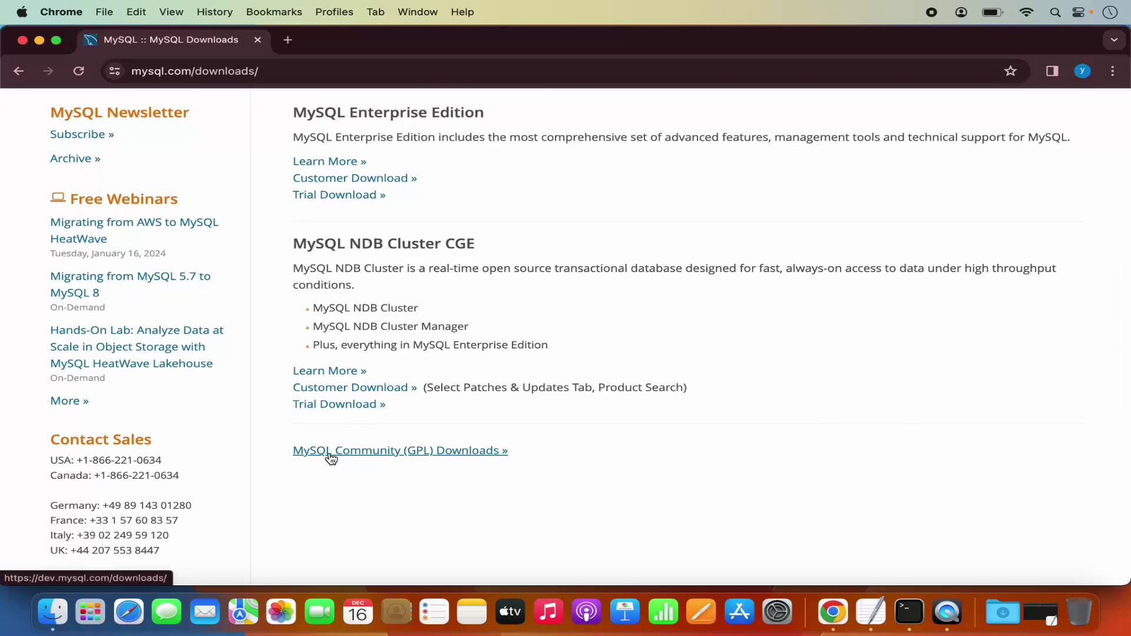
left_click(398, 451)
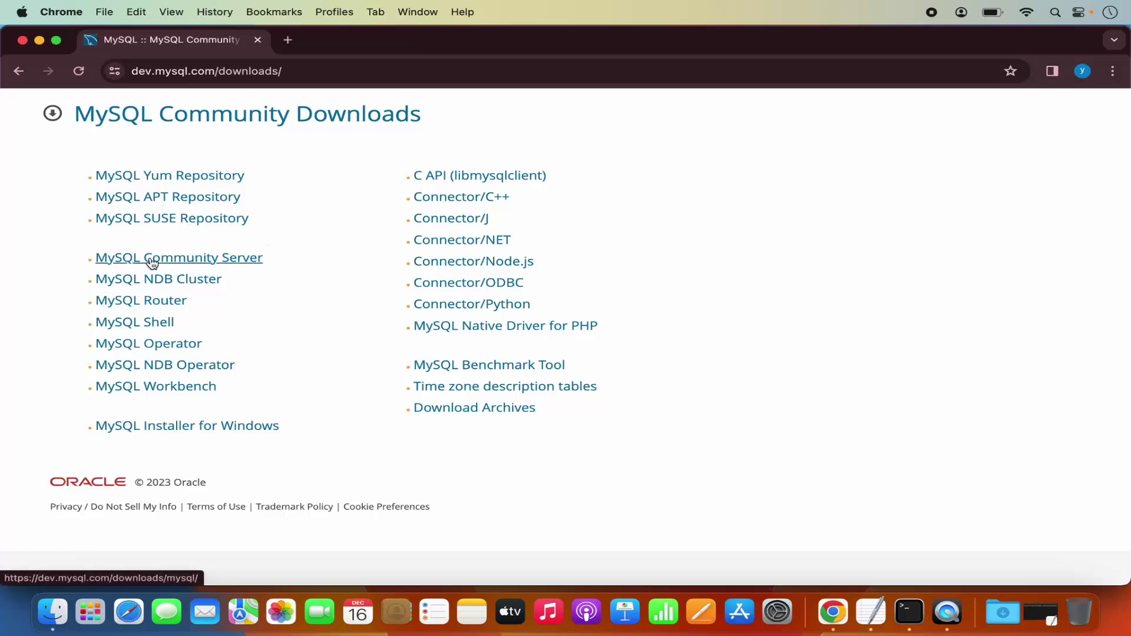
Step: Open the MySQL Community Server downloads and scroll to the version and platform choices
left_click(195, 262)
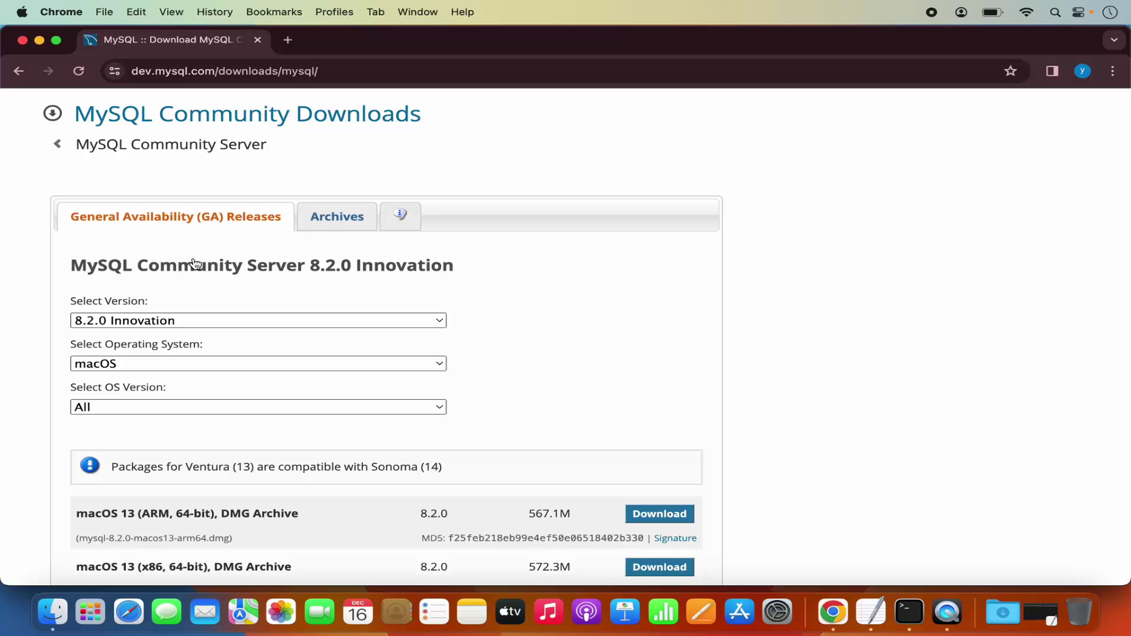
scroll(428, 296, "down", 2)
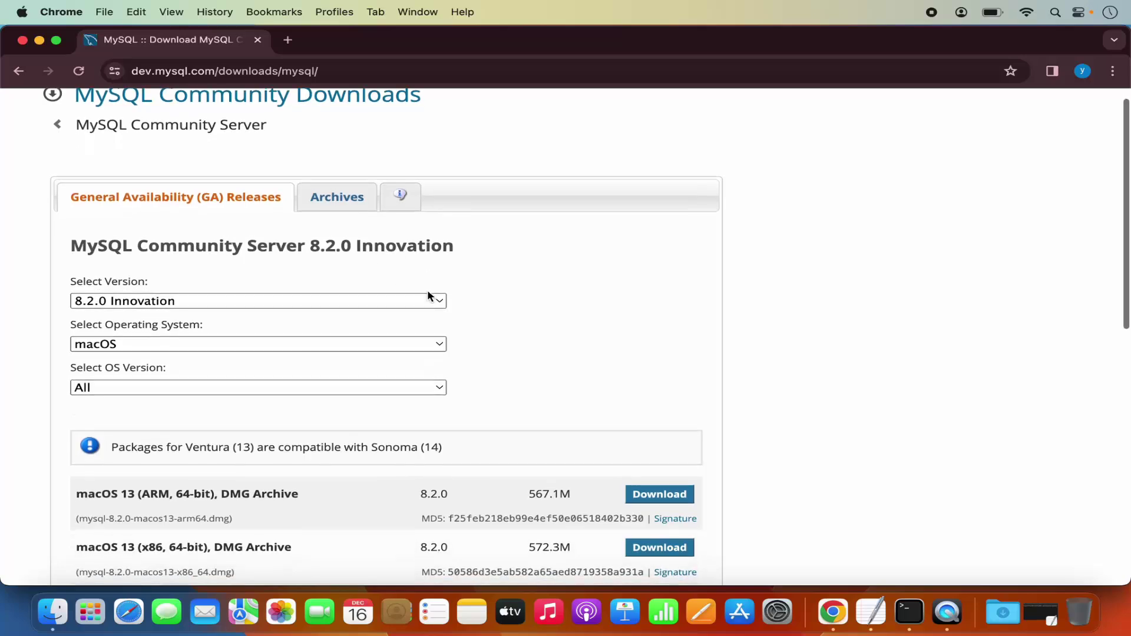
scroll(429, 296, "down", 2)
scroll(428, 296, "down", 1)
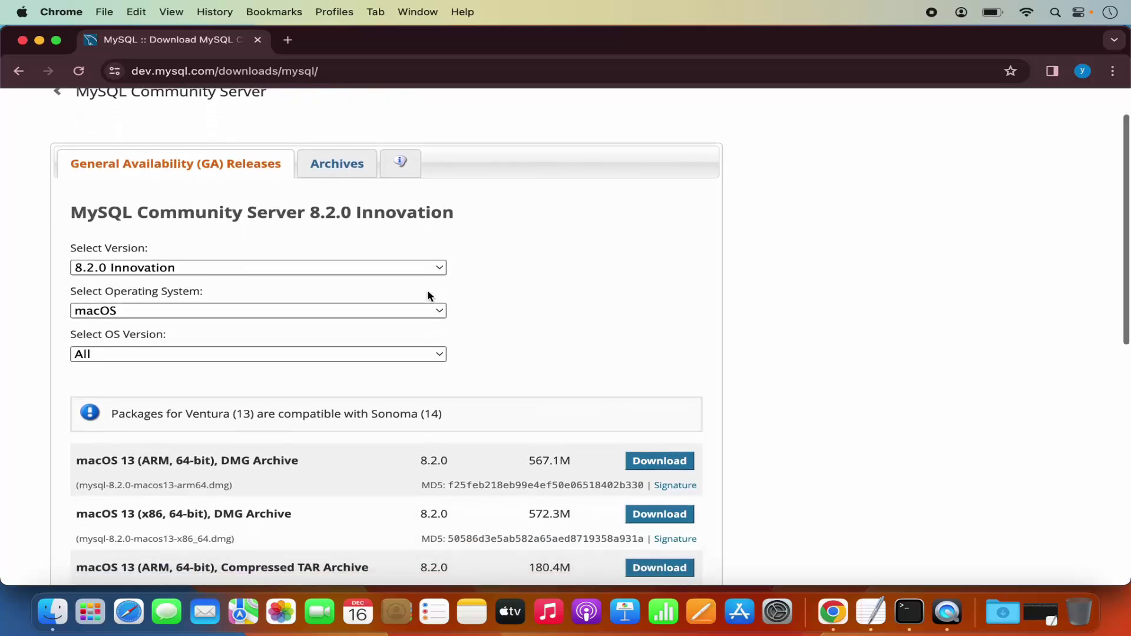
scroll(429, 296, "down", 3)
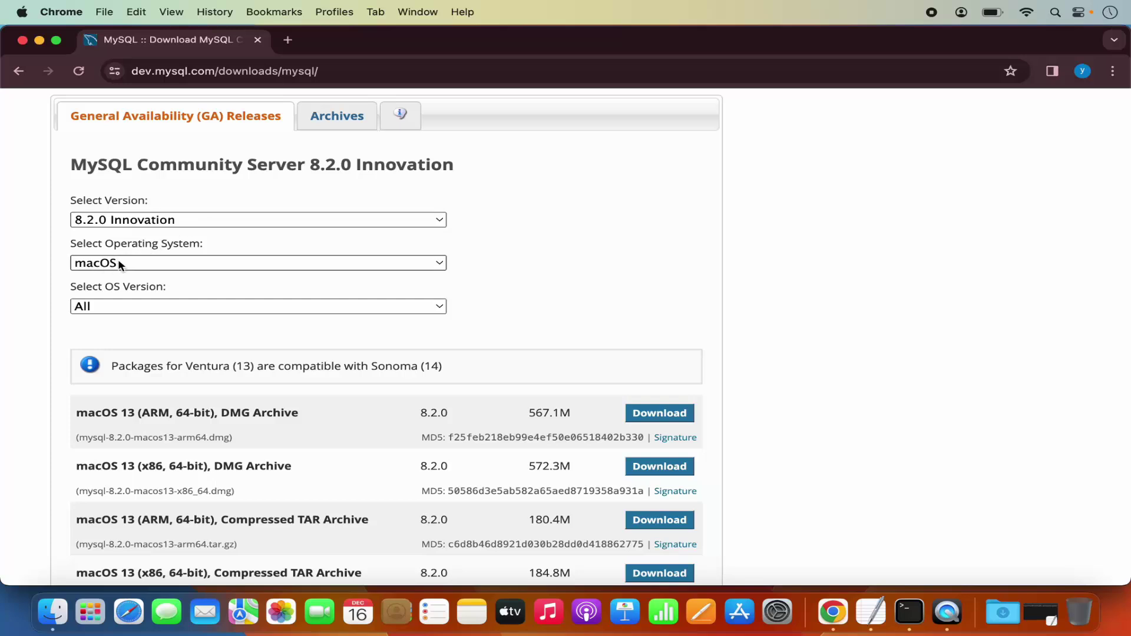
Step: Keep version 8.2.0 Innovation and download the macOS 13 (ARM, 64-bit) DMG Archive
left_click(139, 226)
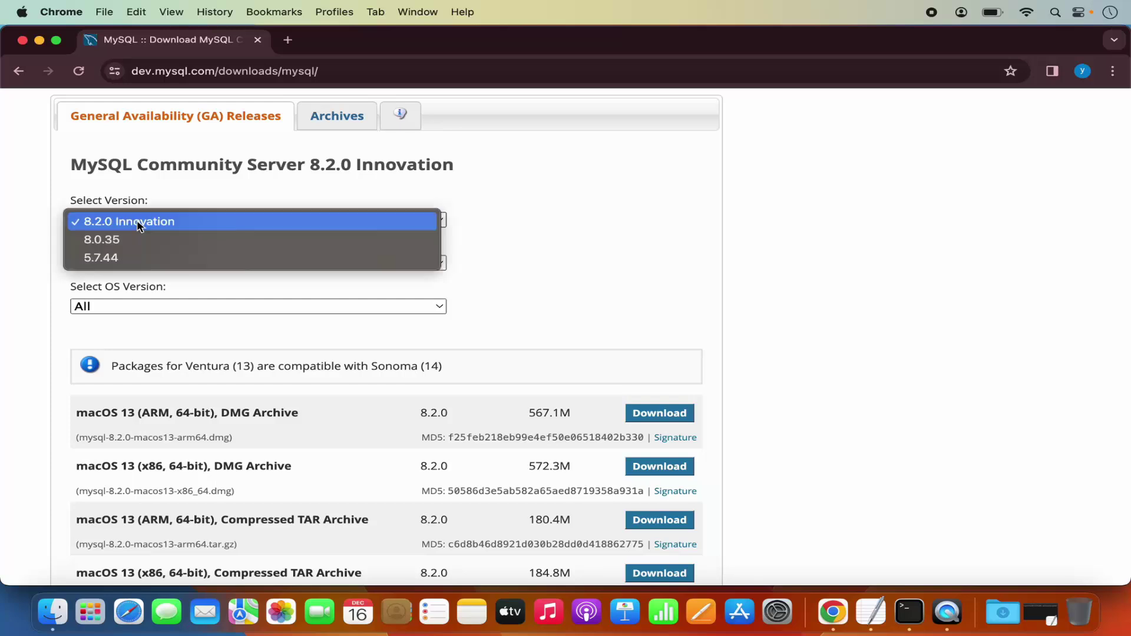
left_click(139, 224)
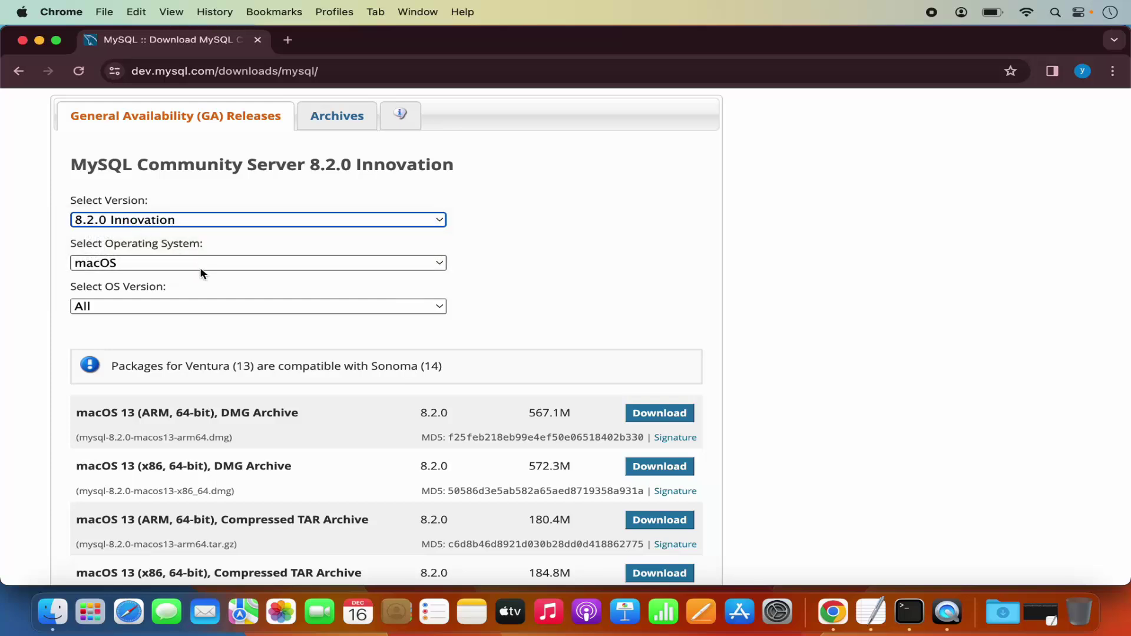
scroll(256, 284, "down", 5)
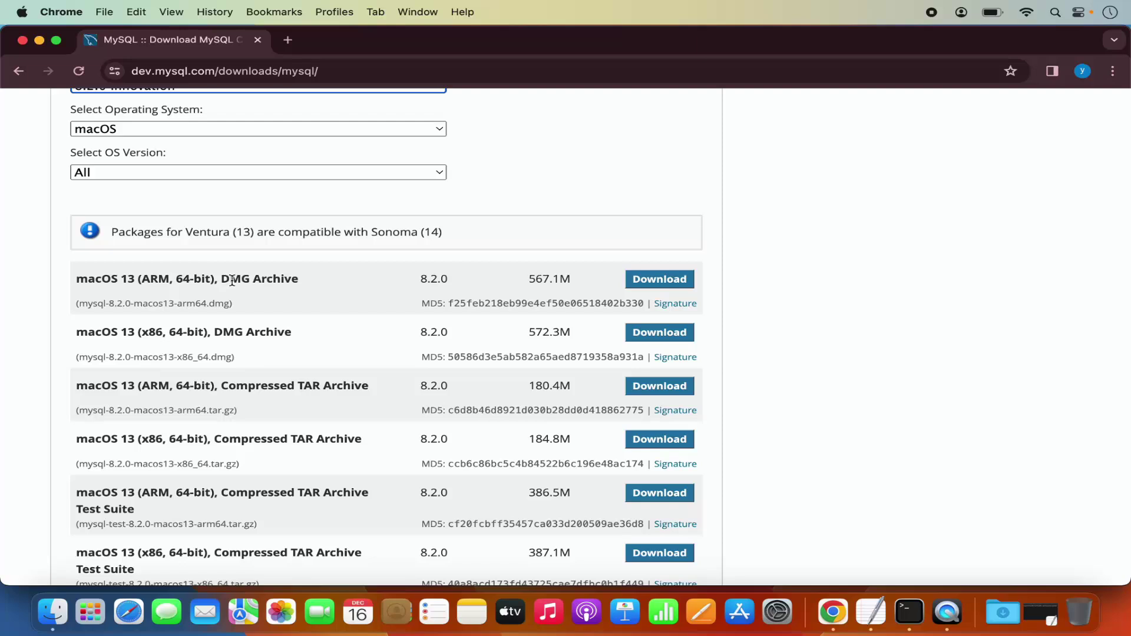
left_click(657, 287)
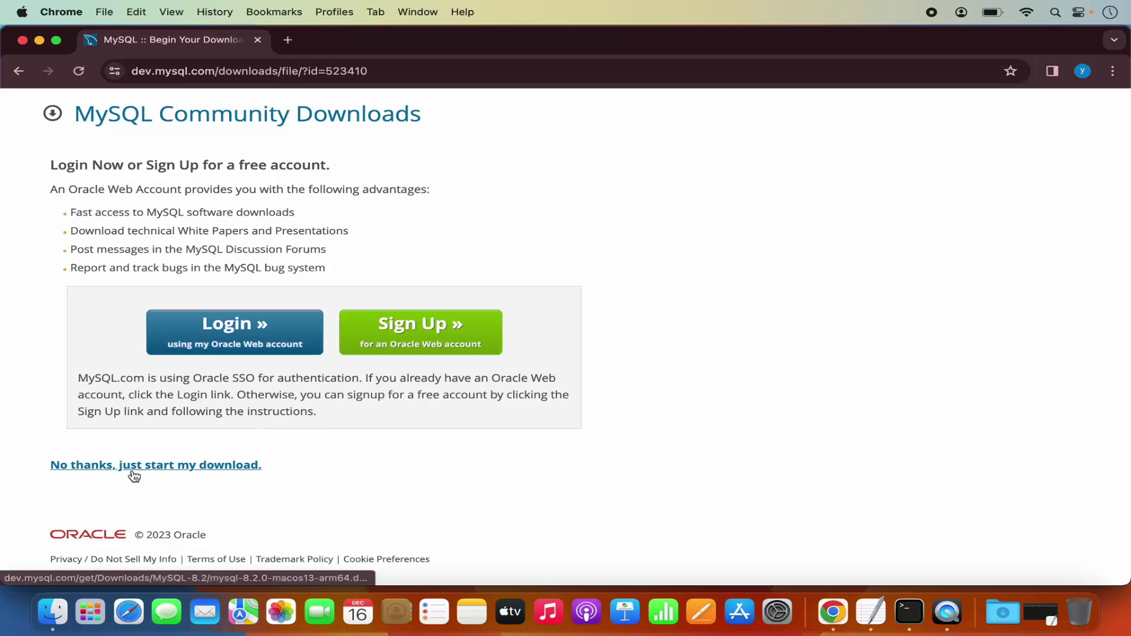
Step: Download the mysql-8.2.0-macos13-arm64 DMG without logging in, then open the finished disk image
left_click(174, 470)
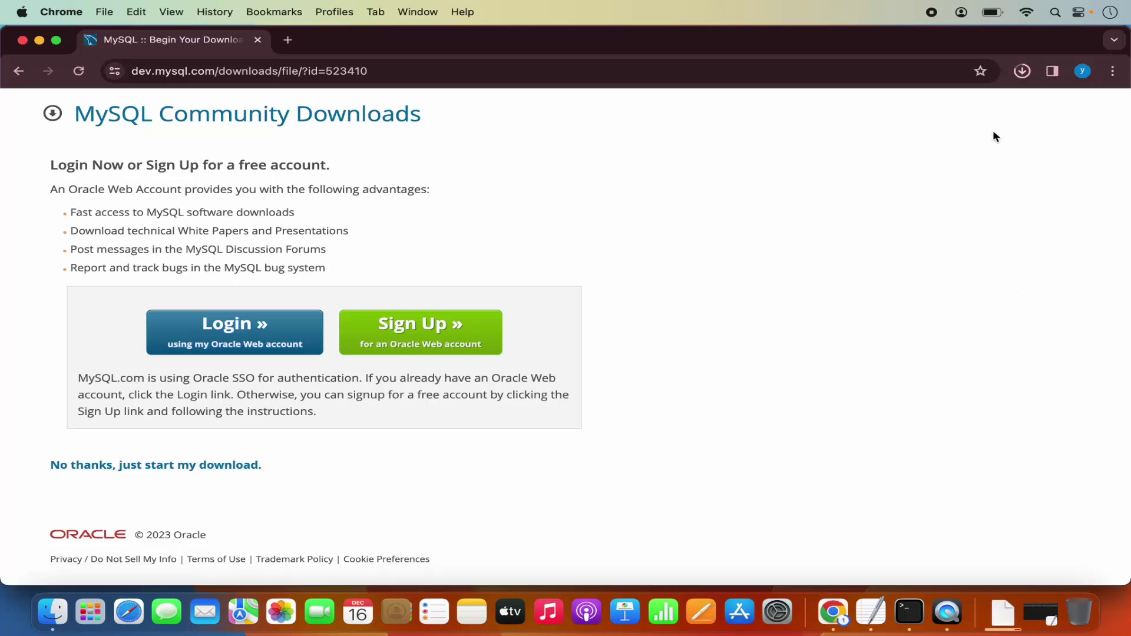
left_click(1022, 71)
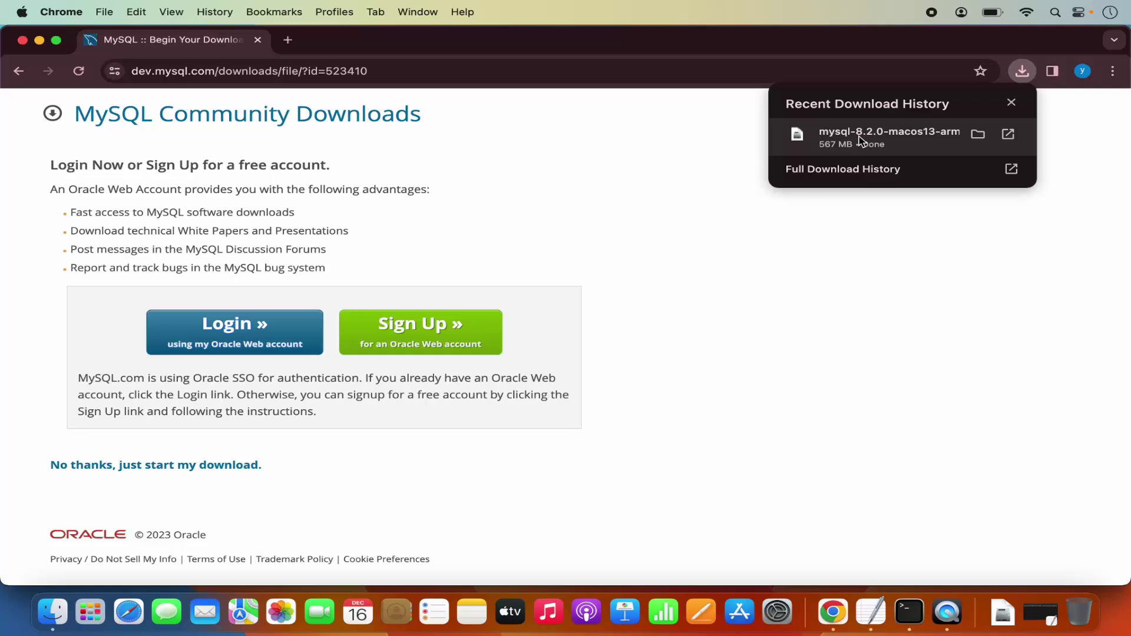
left_click(860, 140)
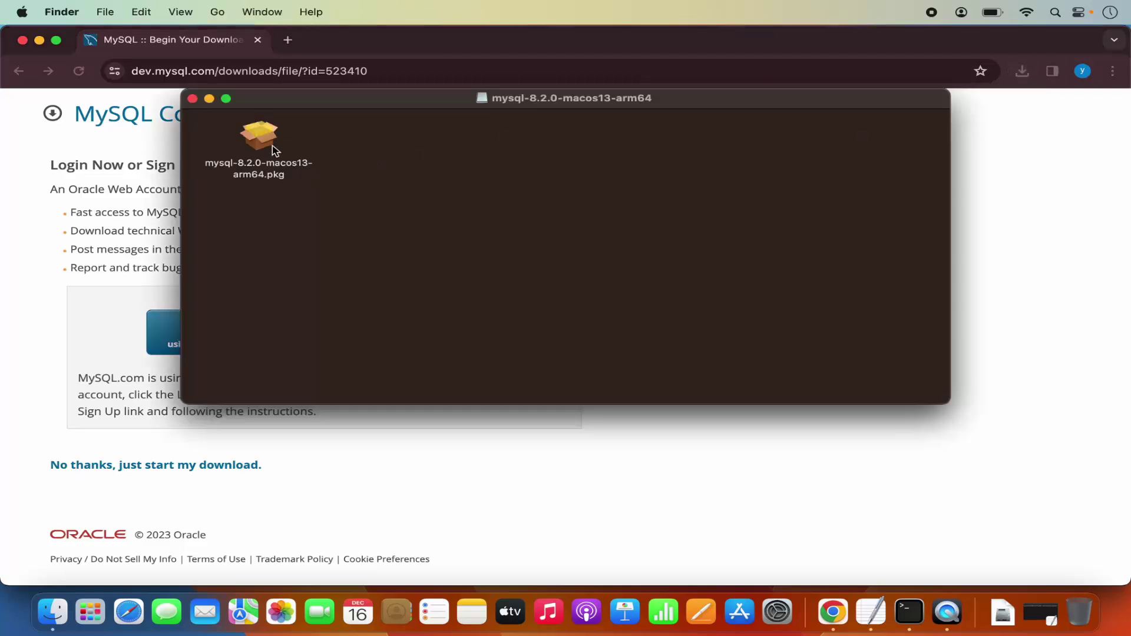
Step: Minimise Chrome, reposition the disk image window, and launch mysql-8.2.0-macos13-arm64.pkg
left_click(39, 40)
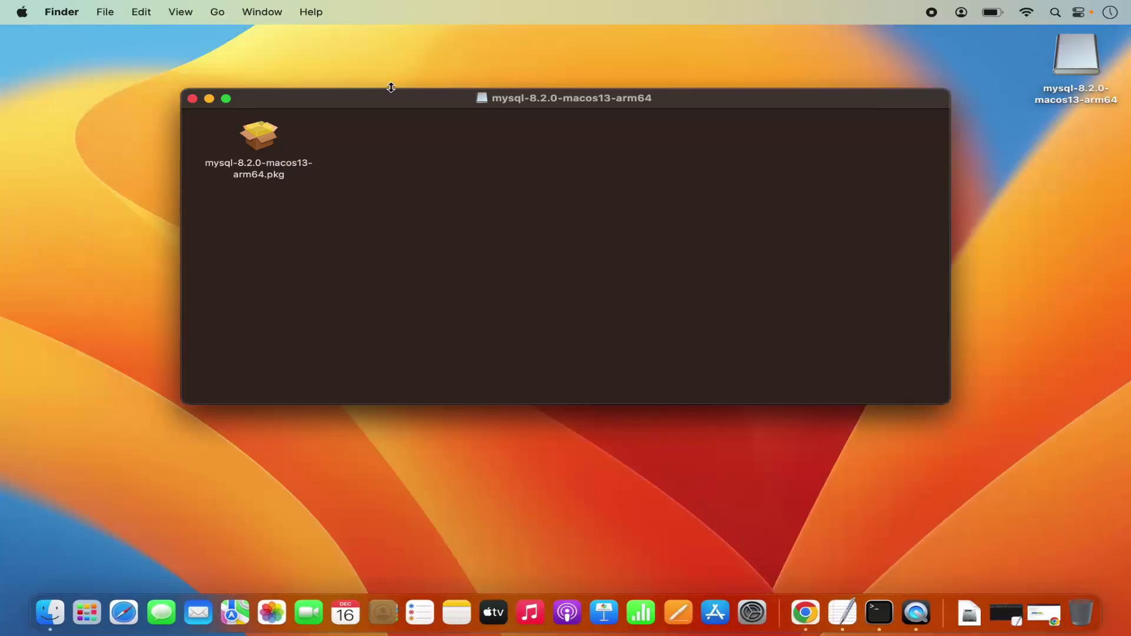
left_click_drag(391, 98, 428, 132)
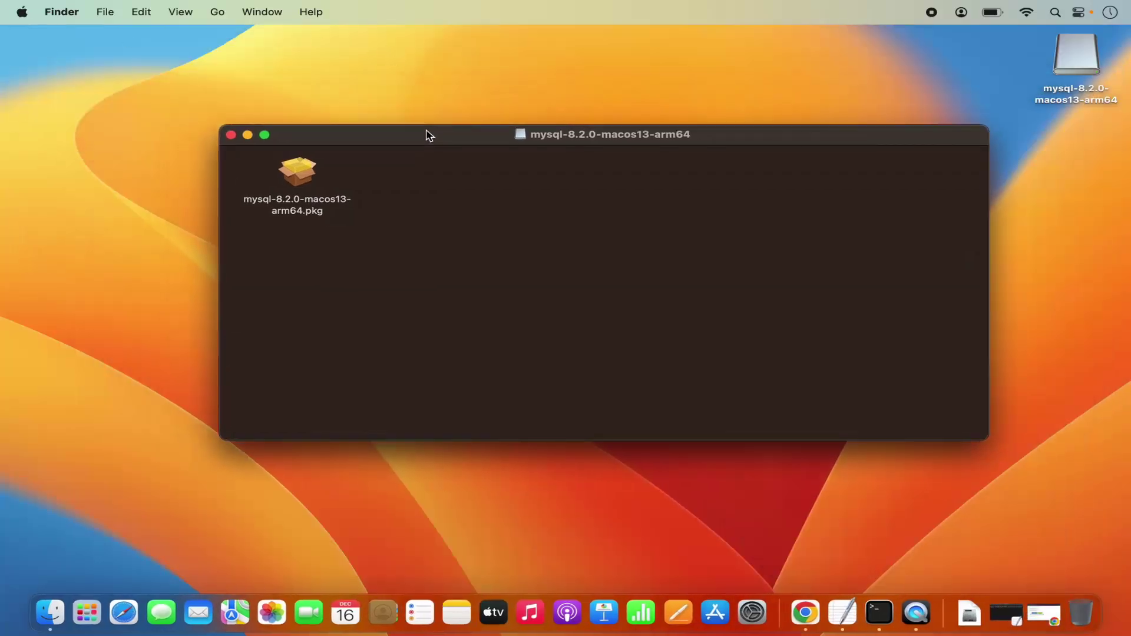
double_click(297, 174)
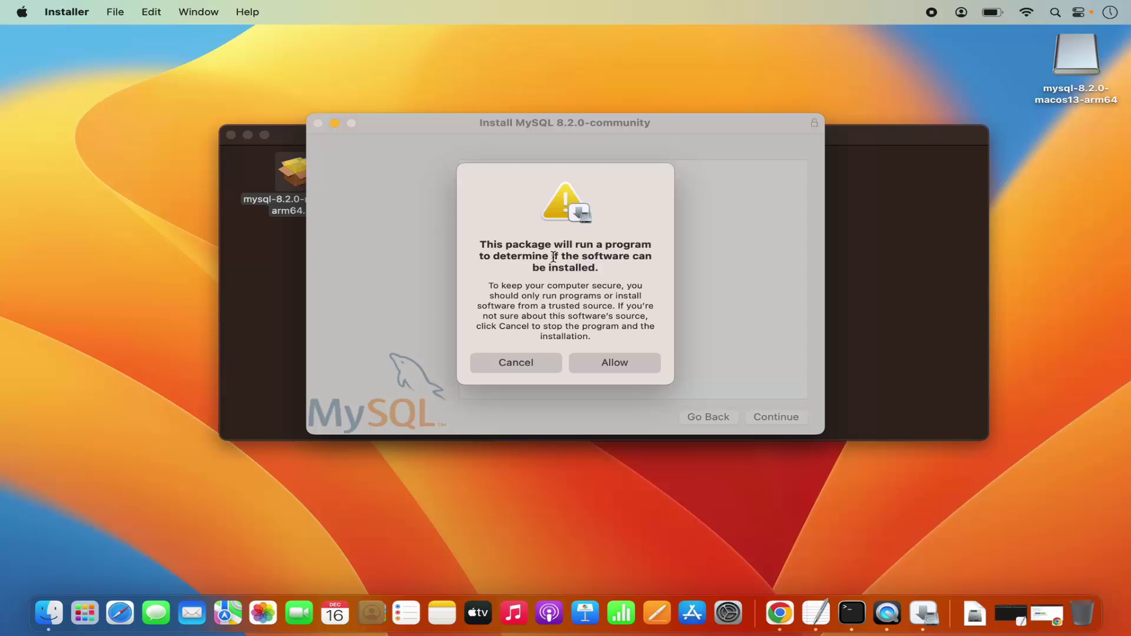
Step: Hide the disk image window and allow the installer to run, reaching its Introduction page
left_click(257, 267)
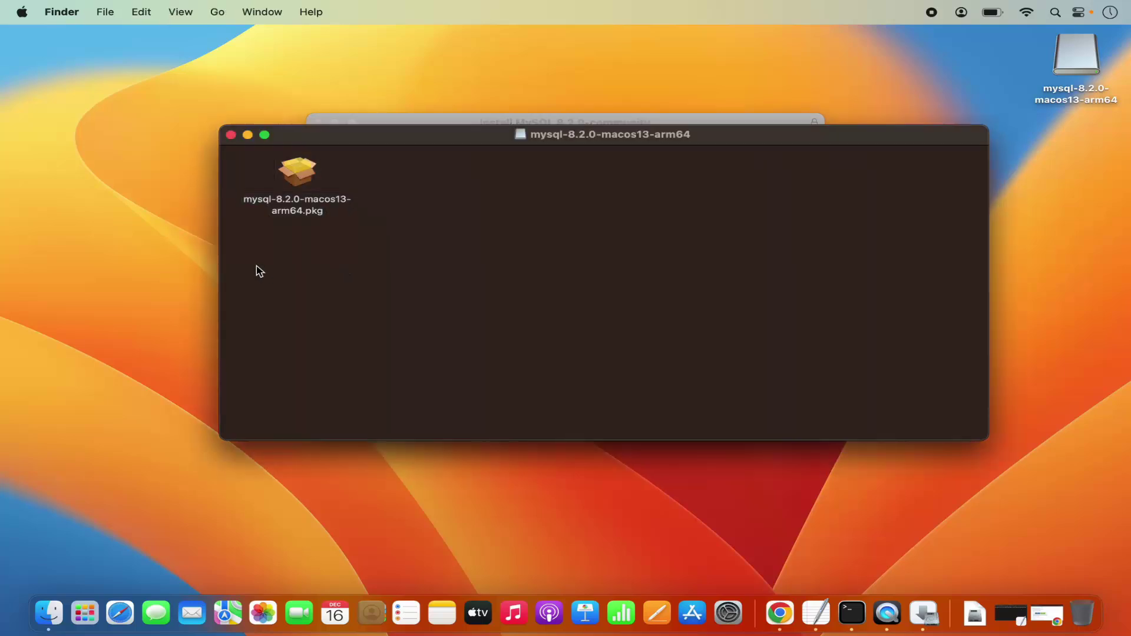
left_click(248, 135)
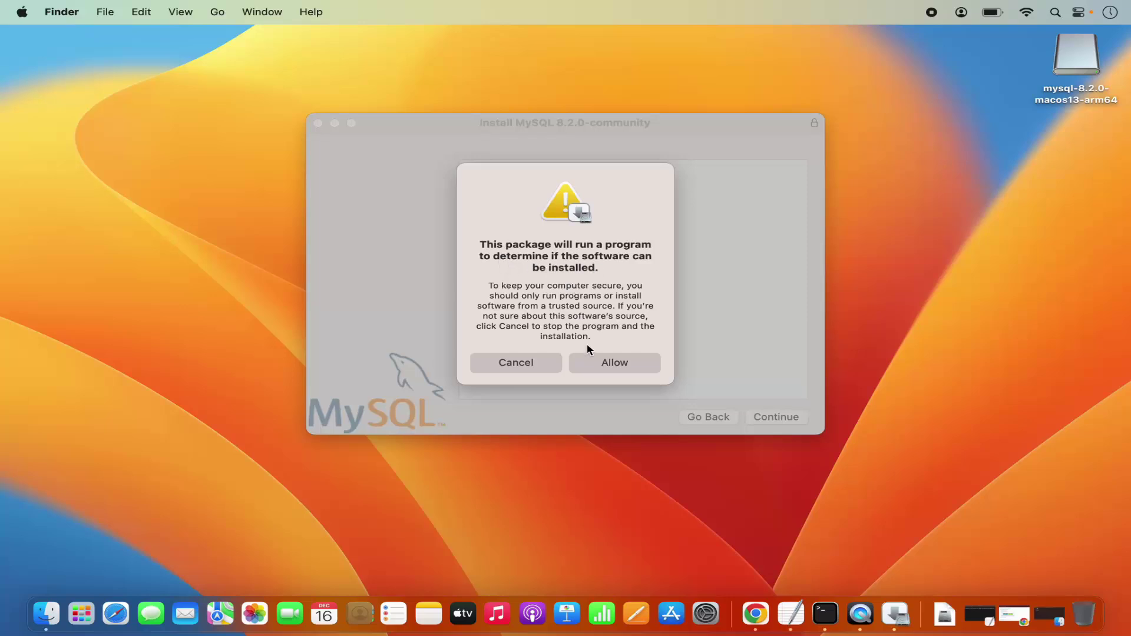
left_click(611, 364)
left_click(609, 363)
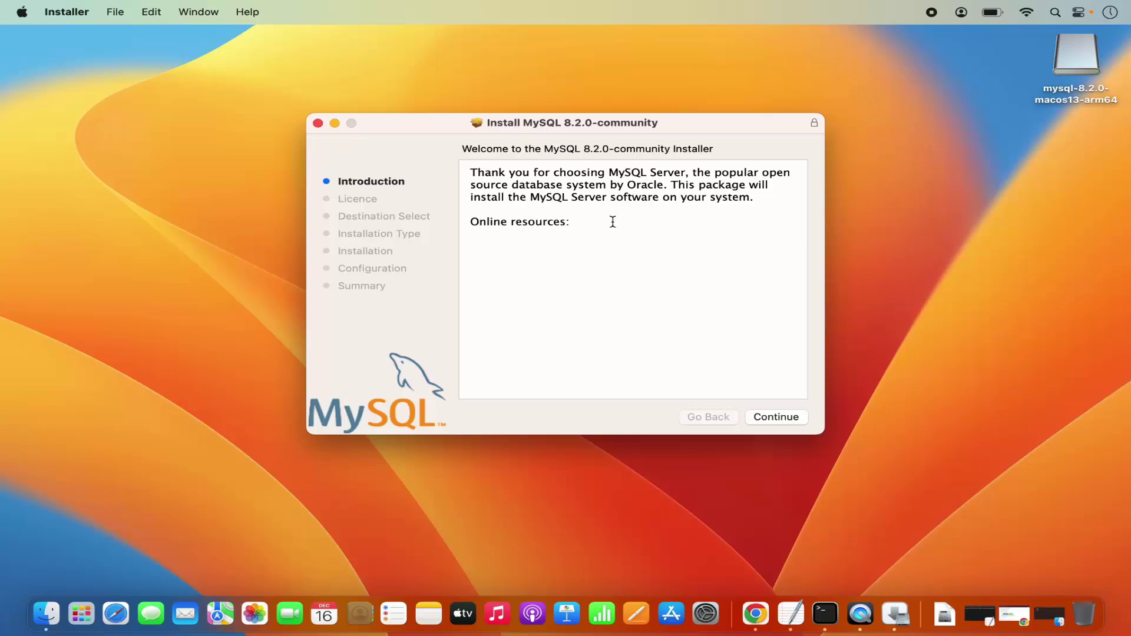
Step: Read through the licence and agree to it, reaching the 823,9 MB standard install on Macintosh HD
left_click(761, 419)
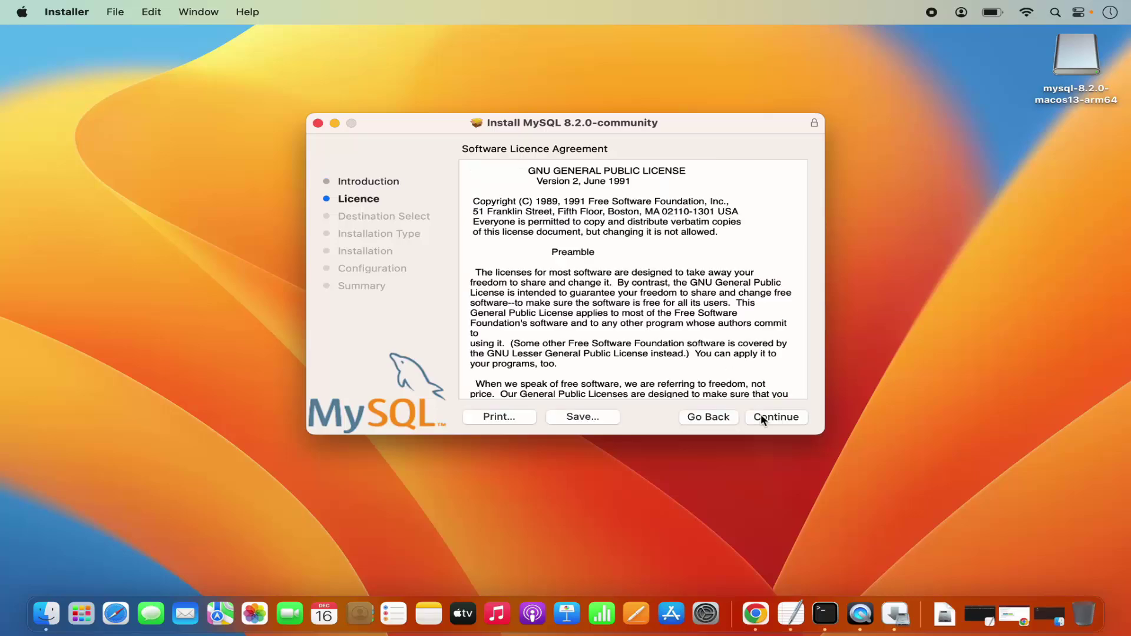
scroll(672, 334, "down", 15)
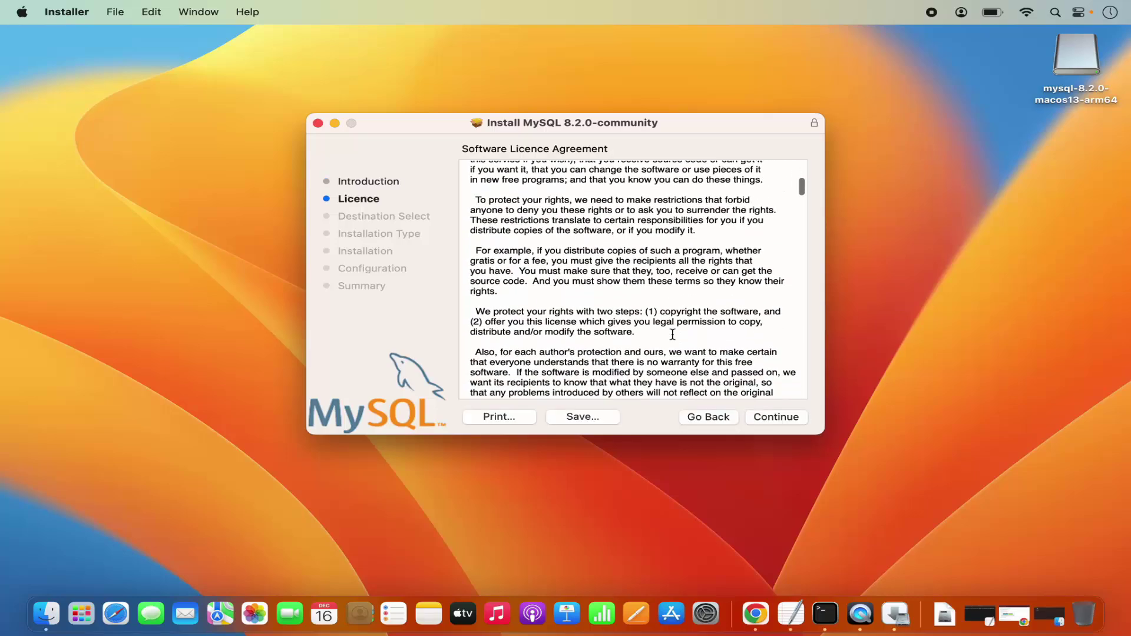
scroll(673, 335, "down", 15)
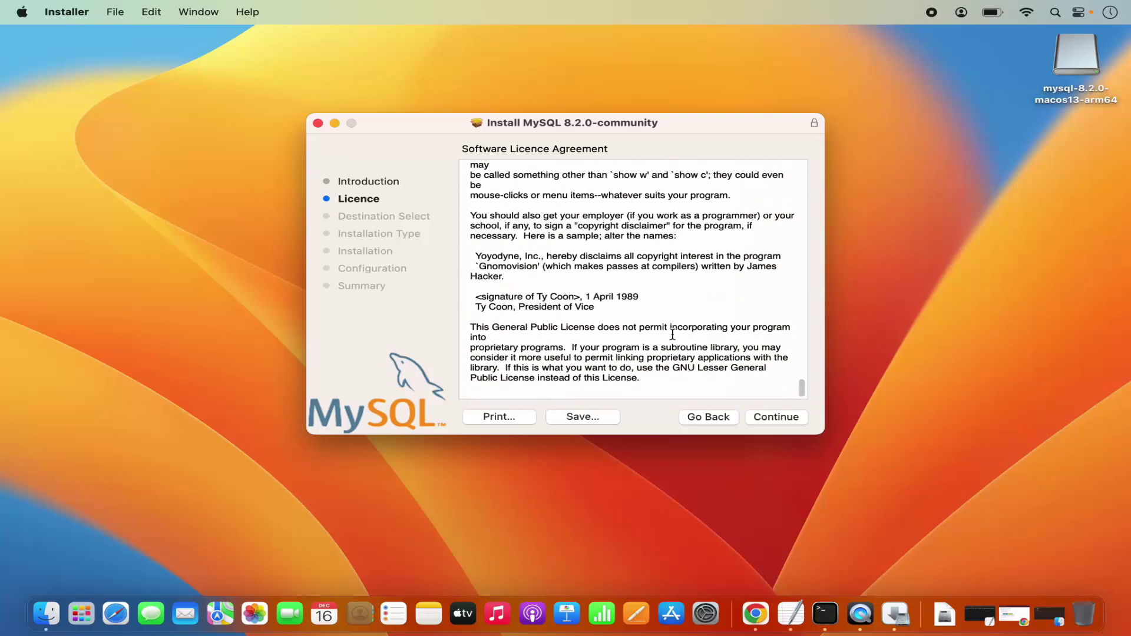
left_click(774, 419)
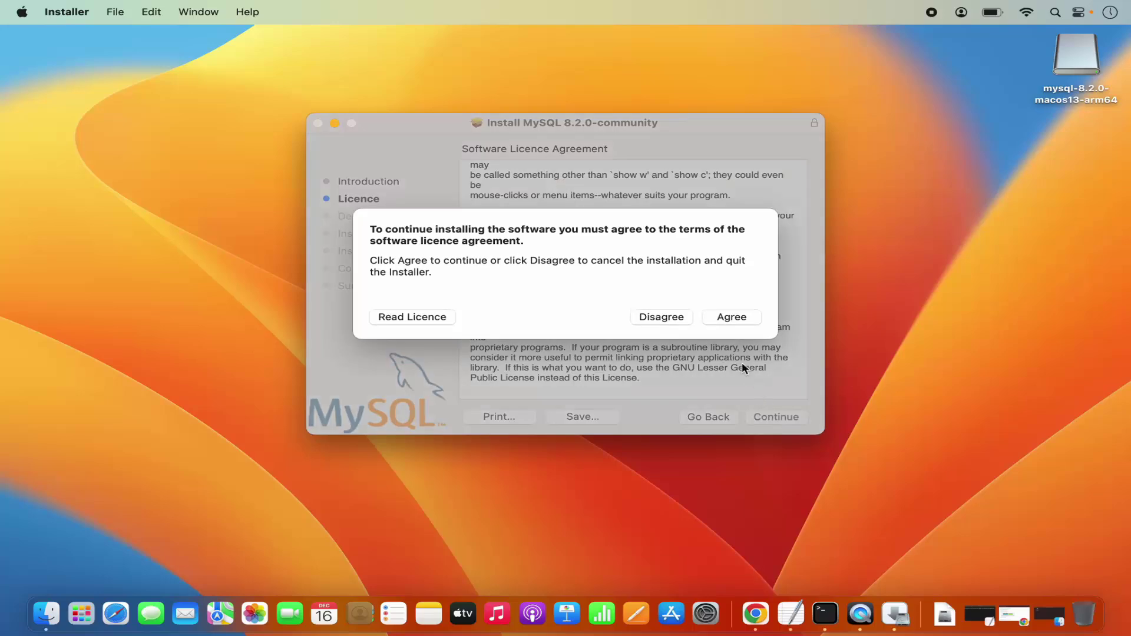
left_click(724, 322)
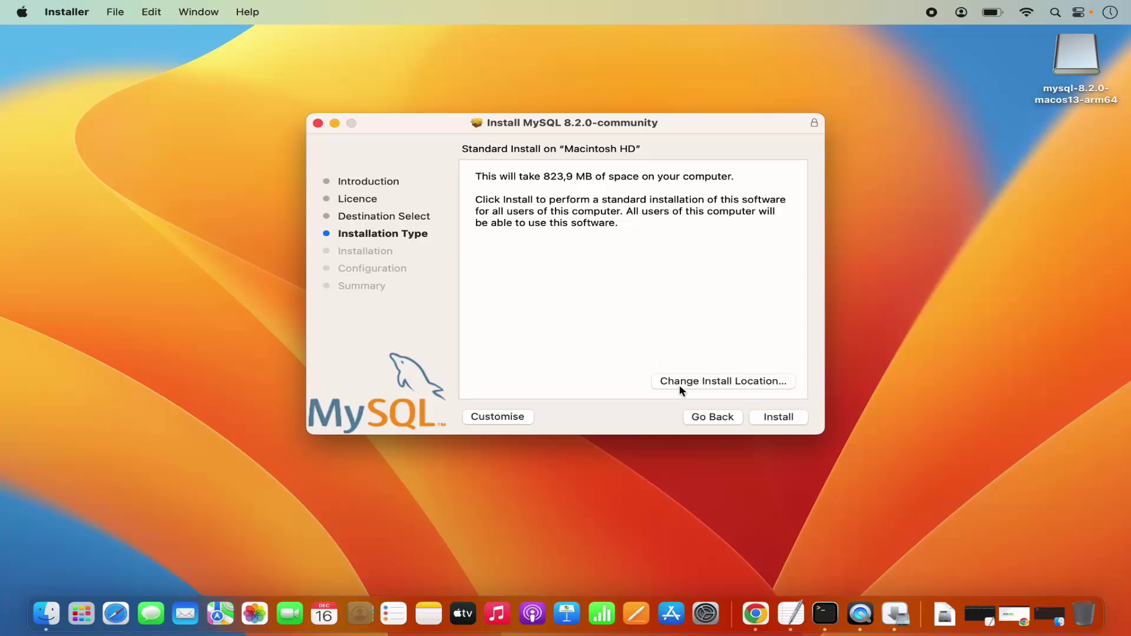
Step: Start the standard installation and authorise it with the macOS admin password
left_click(770, 417)
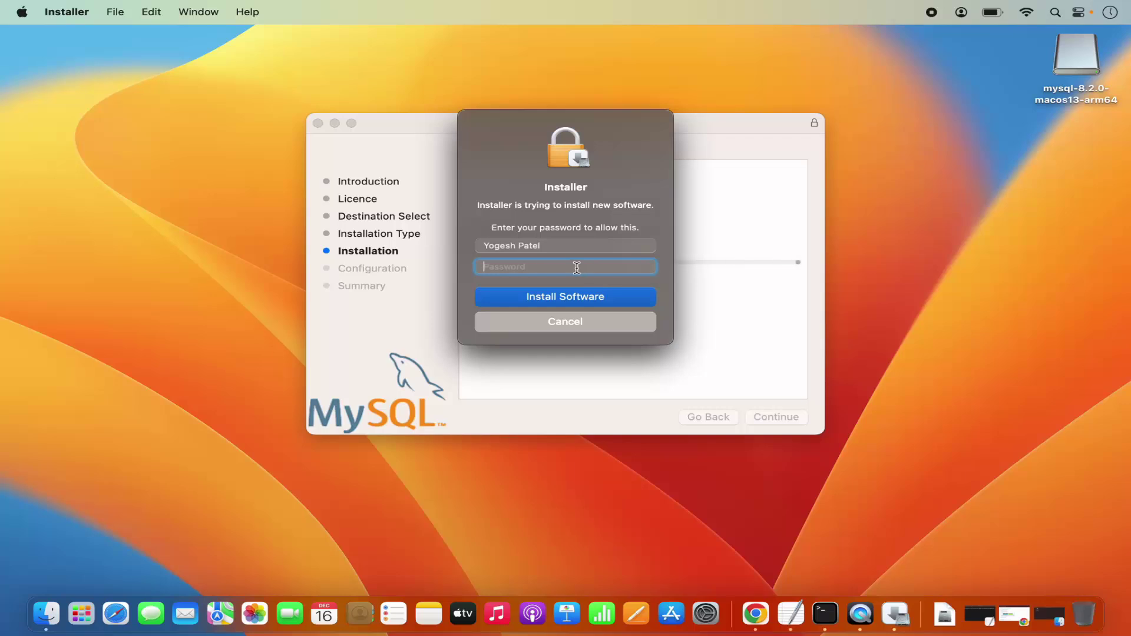
type("******")
left_click(574, 301)
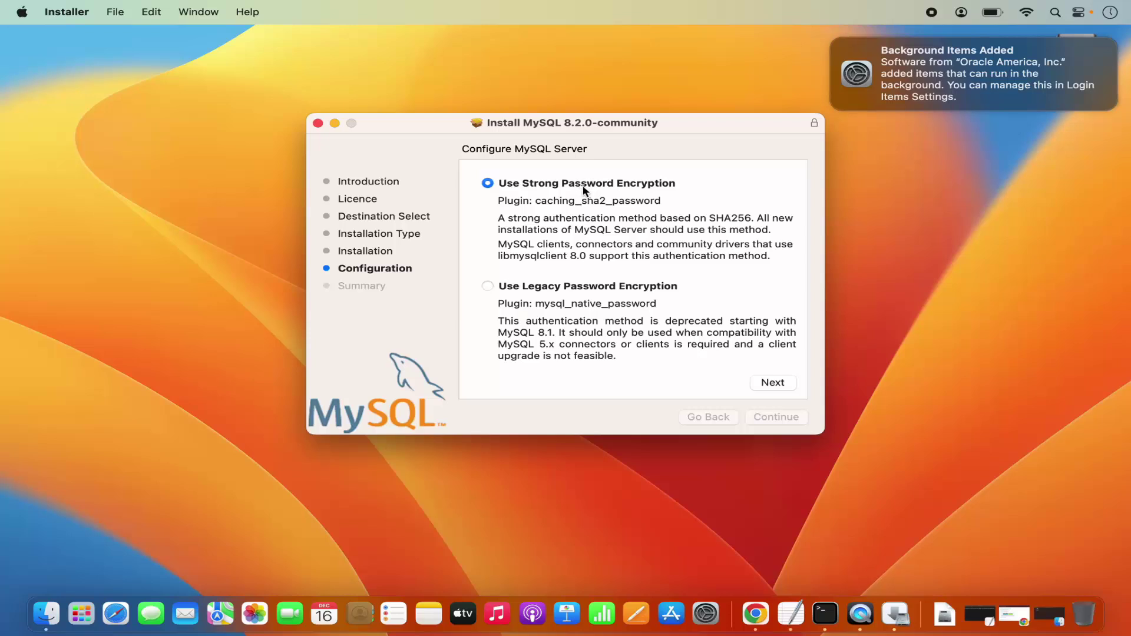
Step: Keep strong password encryption and enter a root password for the MySQL server
left_click(768, 385)
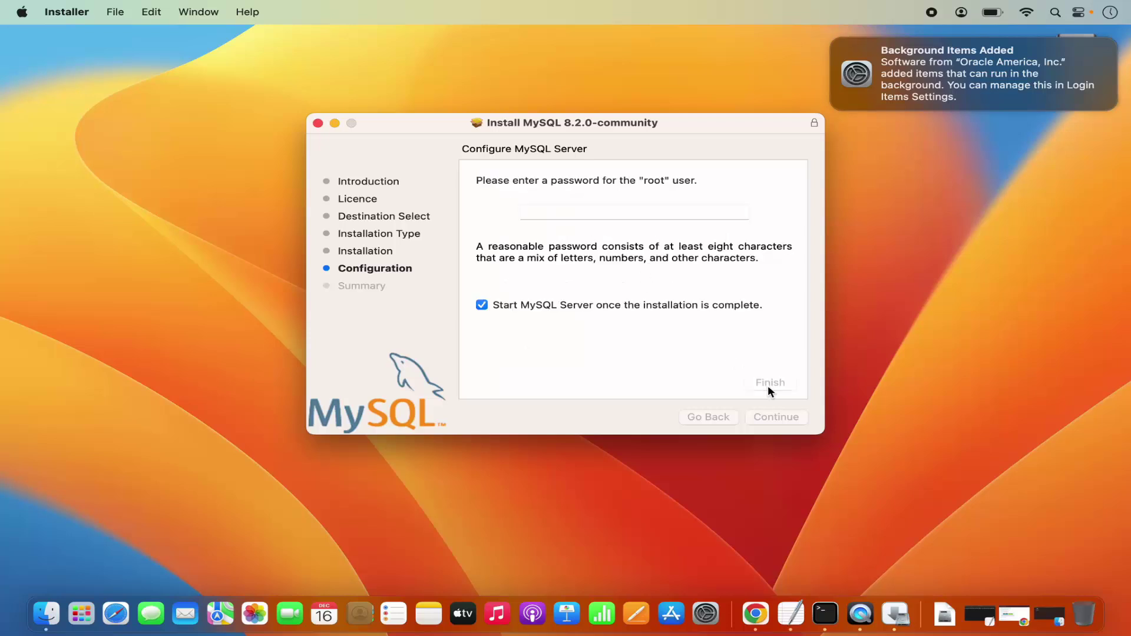
left_click(553, 213)
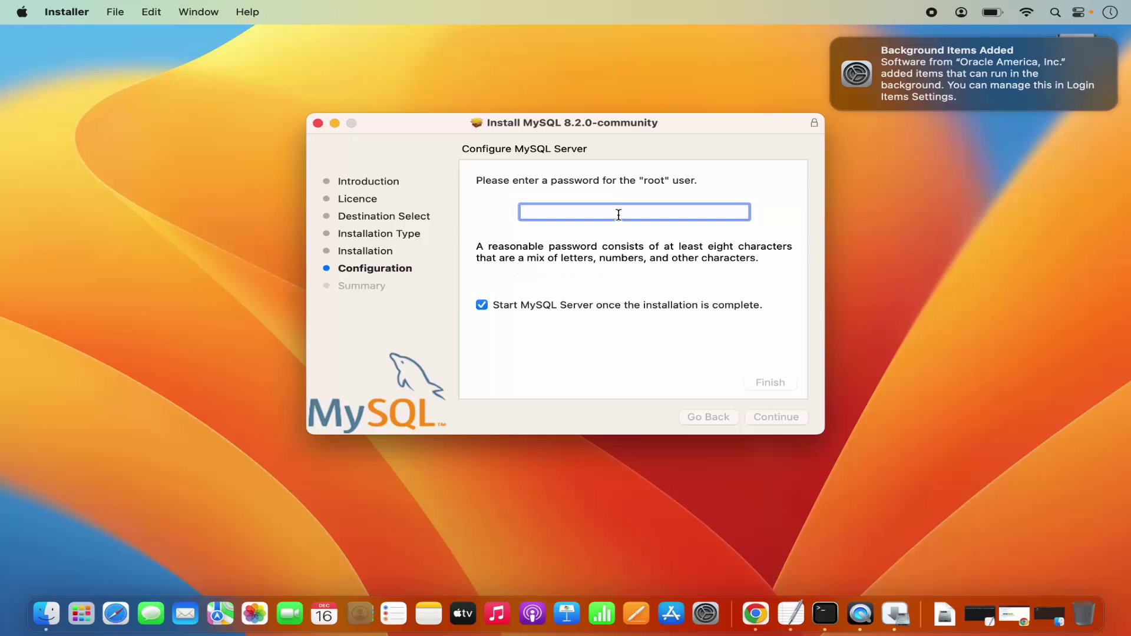
type("•••••••••••")
Step: Finish the server configuration, authorising the change with the macOS admin password
left_click(767, 383)
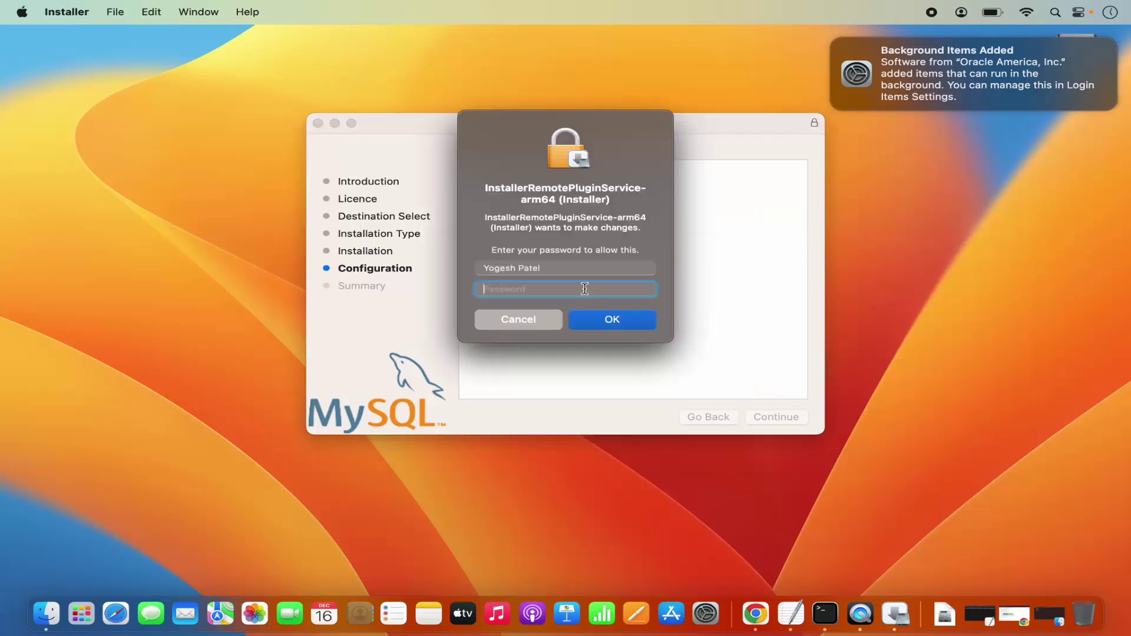
type("••••••")
left_click(602, 319)
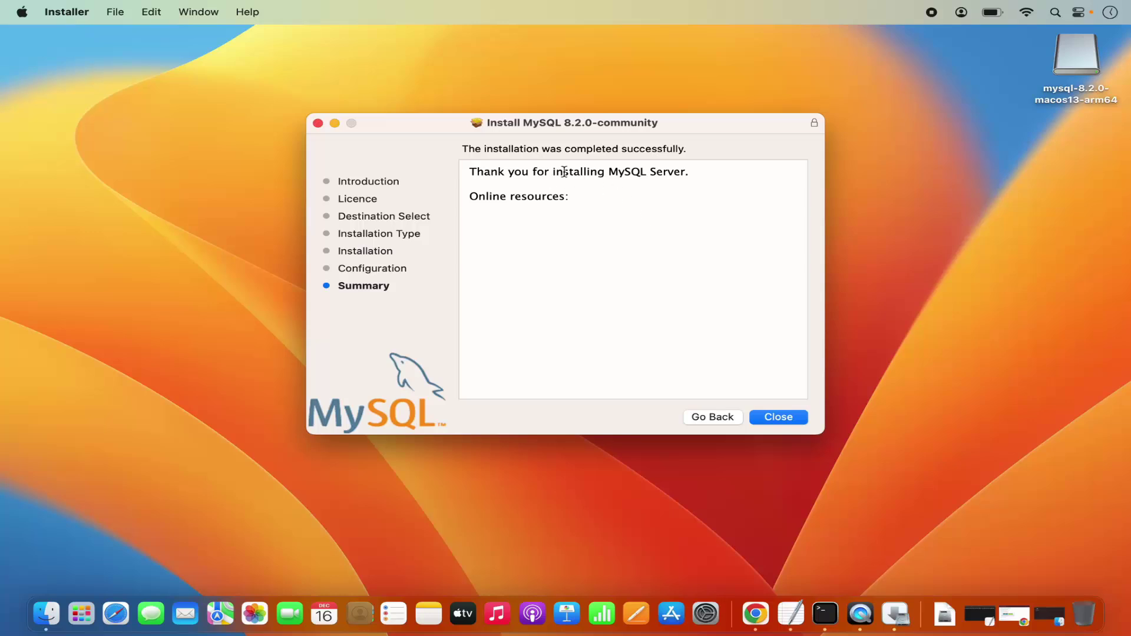
Step: Close the completed MySQL Installer and move its installer package to the Bin
left_click(885, 362)
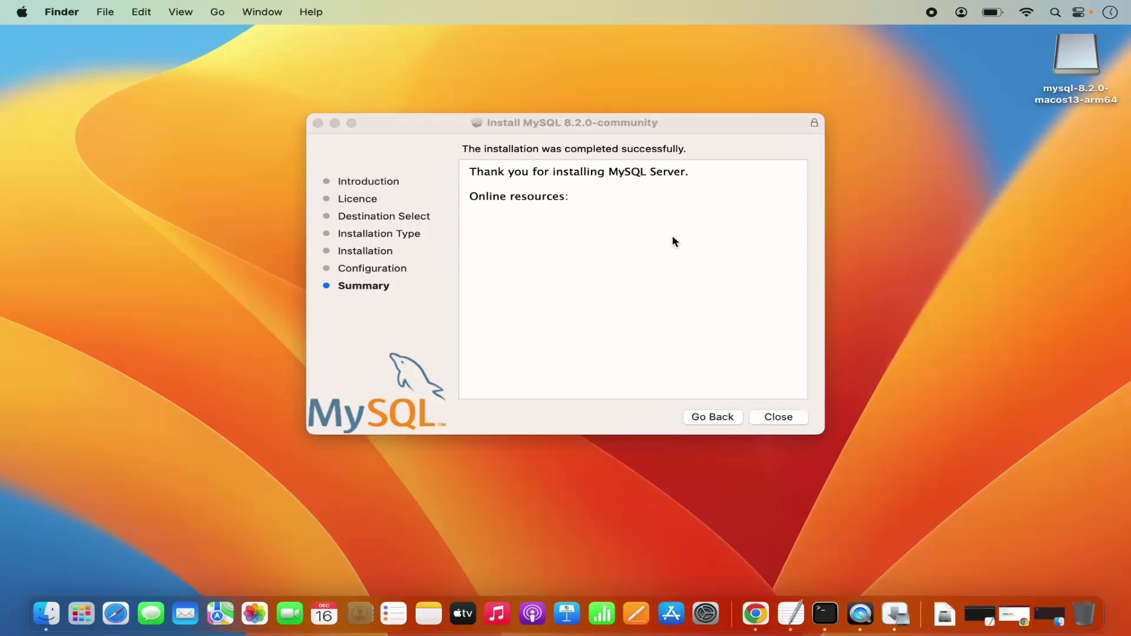
left_click(789, 420)
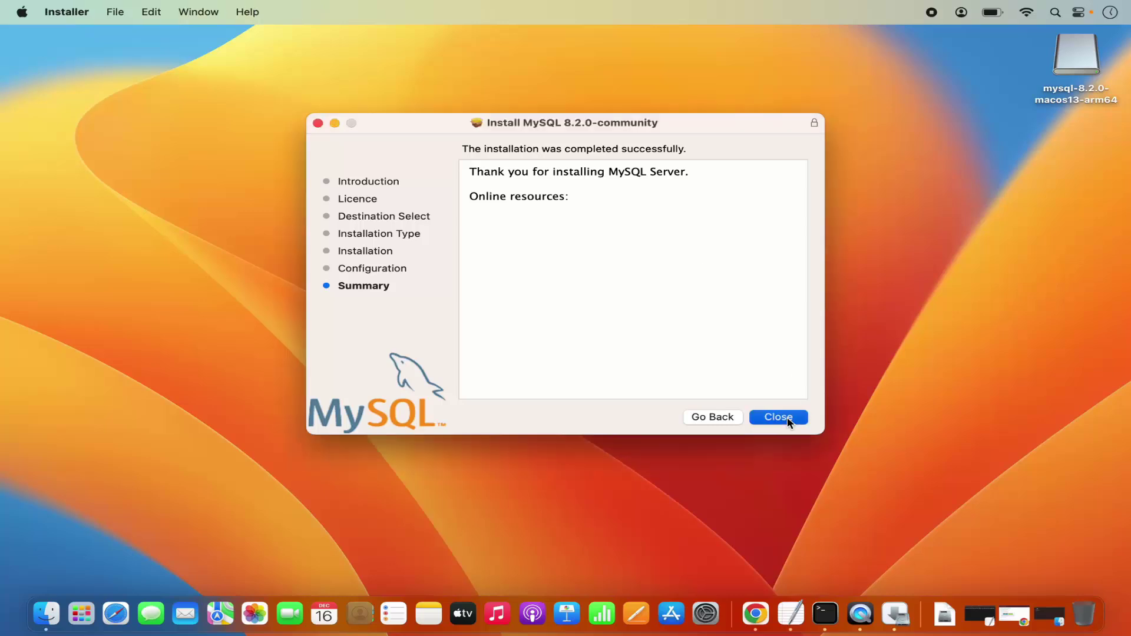
left_click(787, 417)
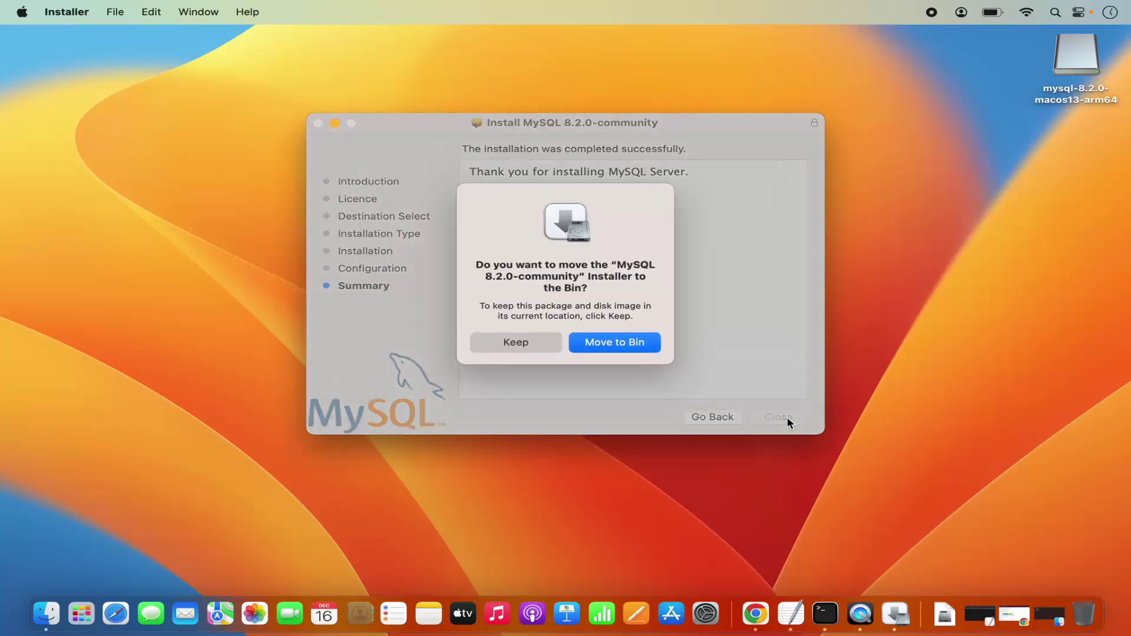
left_click(616, 345)
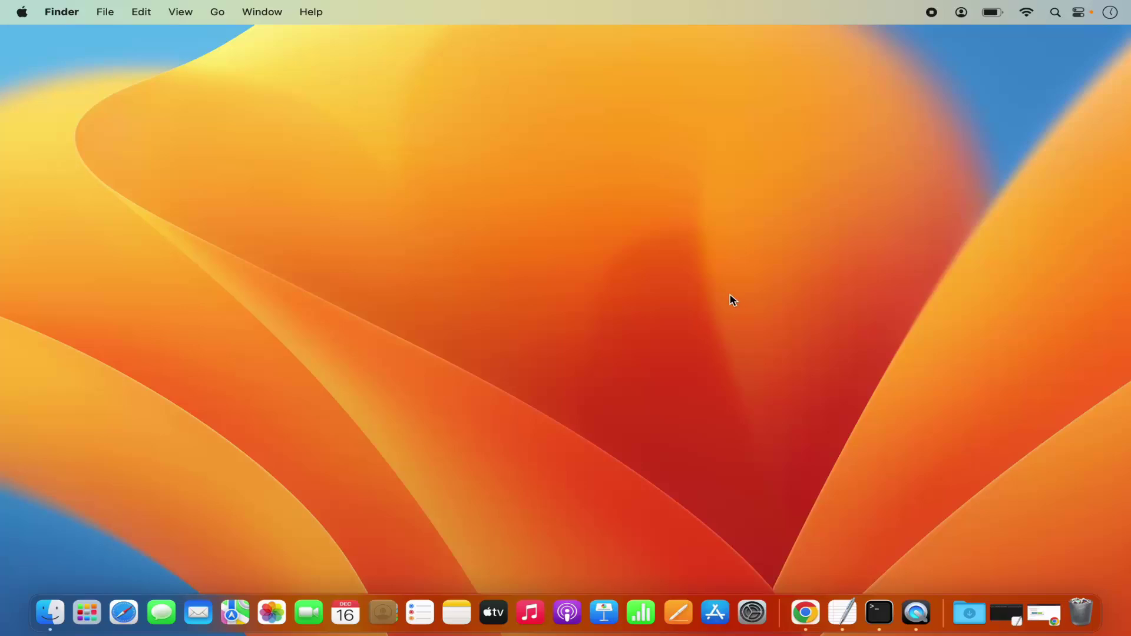
Step: Bring System Settings to the front and scroll its sidebar down to the MySQL entry
left_click(752, 614)
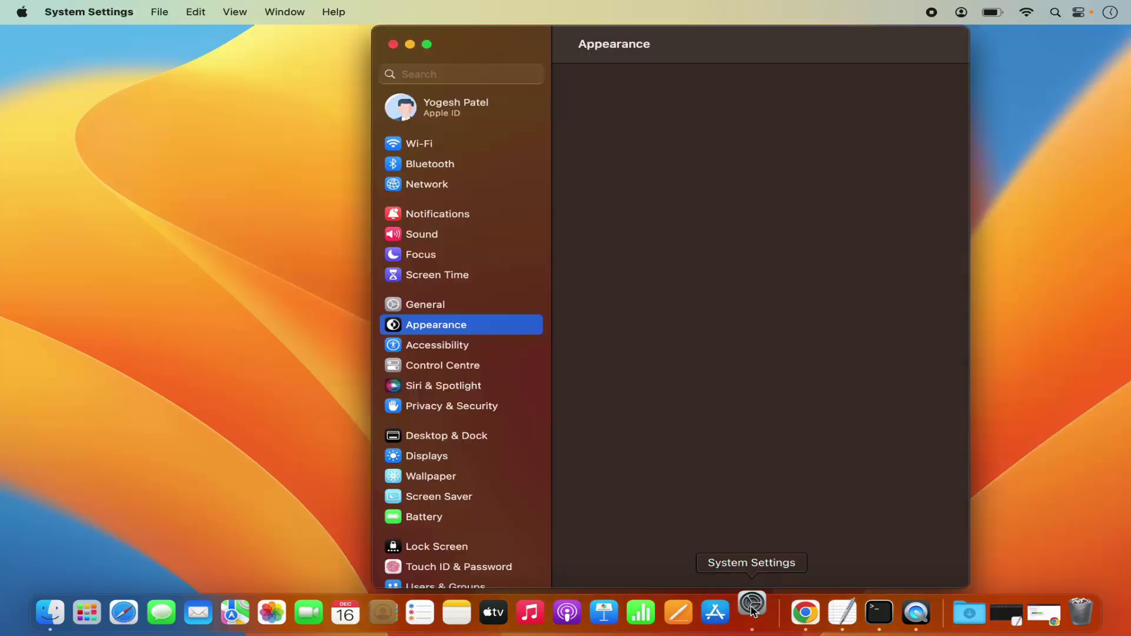
left_click(22, 13)
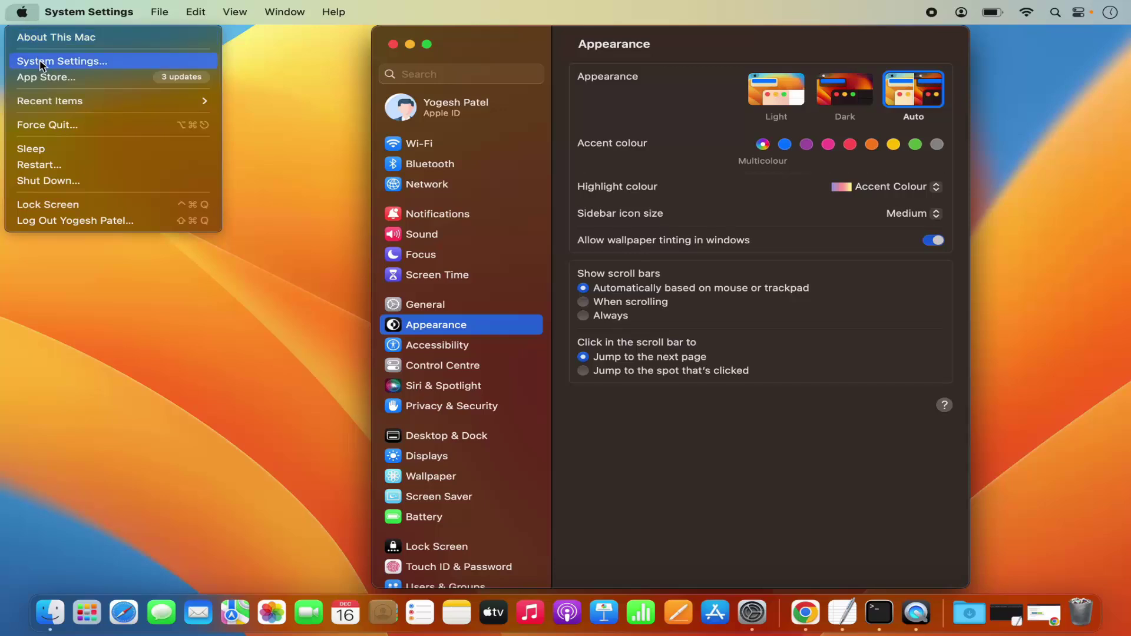
left_click(55, 63)
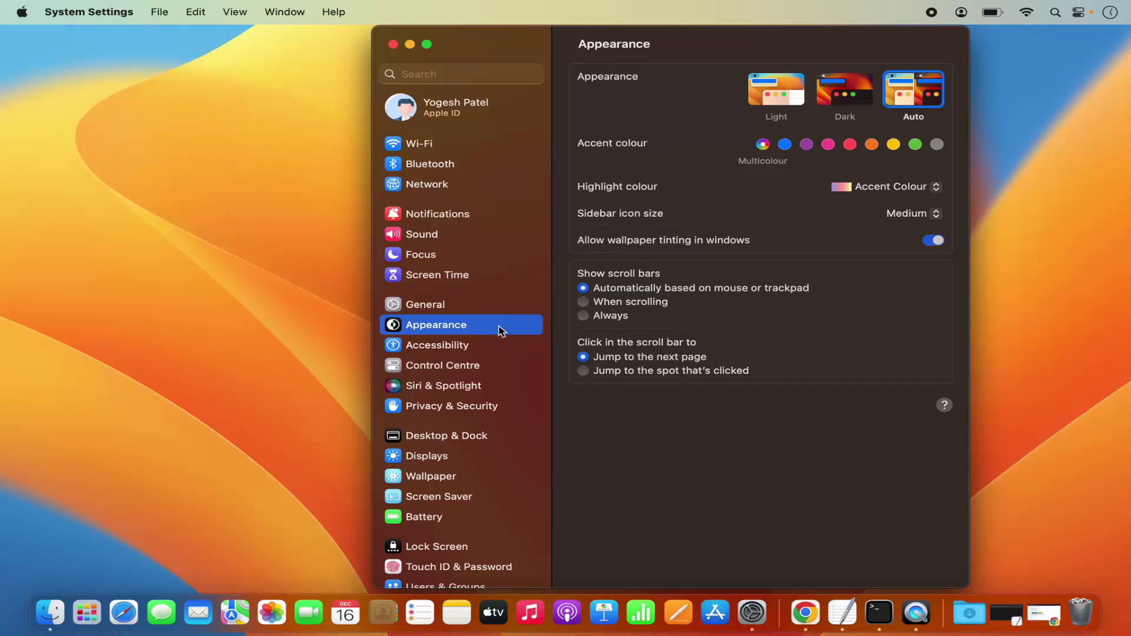
scroll(498, 330, "down", 5)
scroll(499, 331, "down", 3)
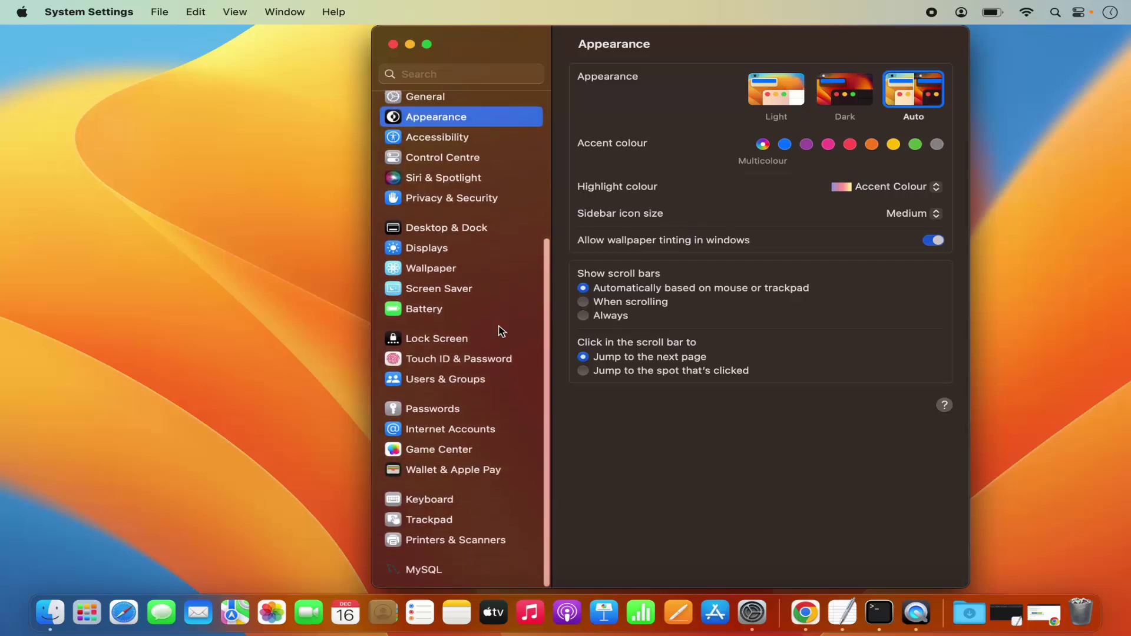
Step: Check the MySQL pane's Configuration for the running 8.2.0-arm64 server, then minimise System Settings
left_click(420, 574)
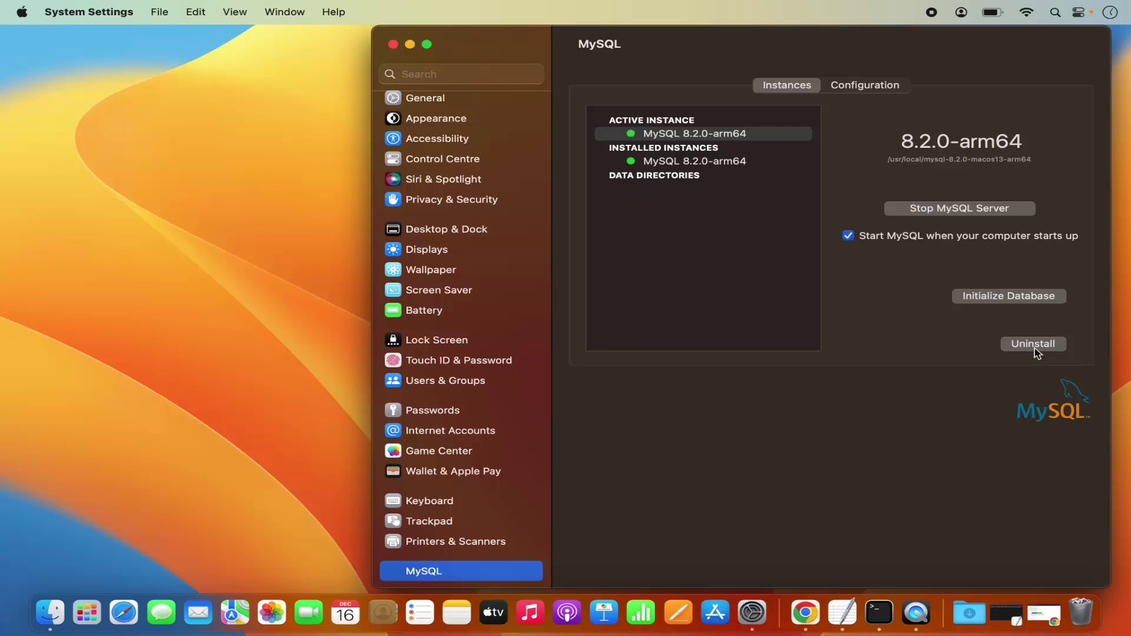
left_click(864, 93)
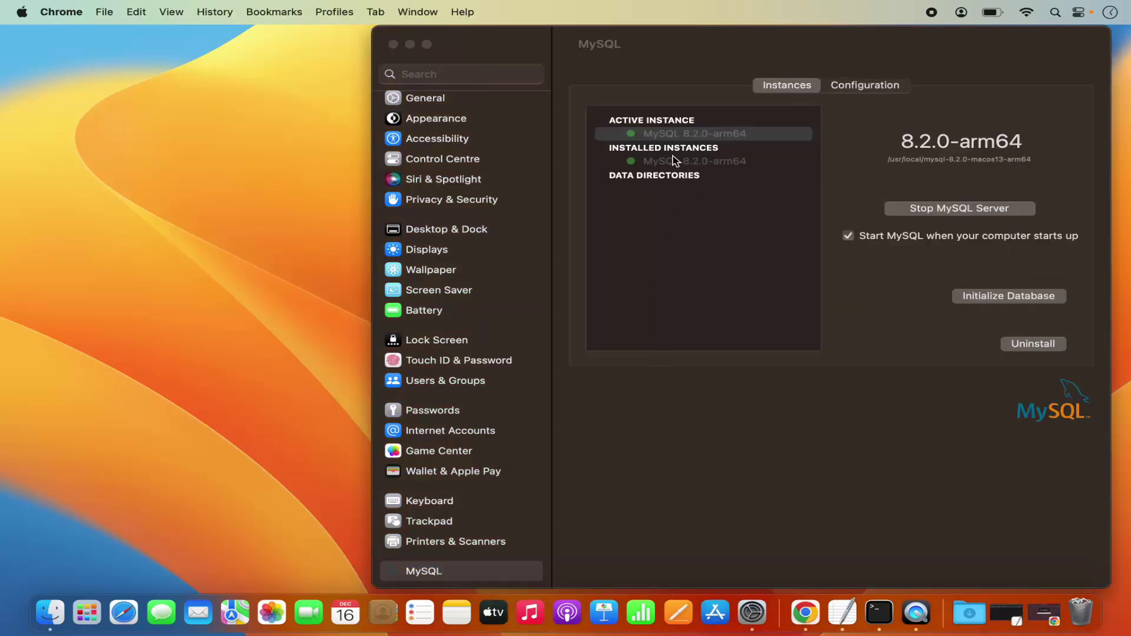
left_click(411, 45)
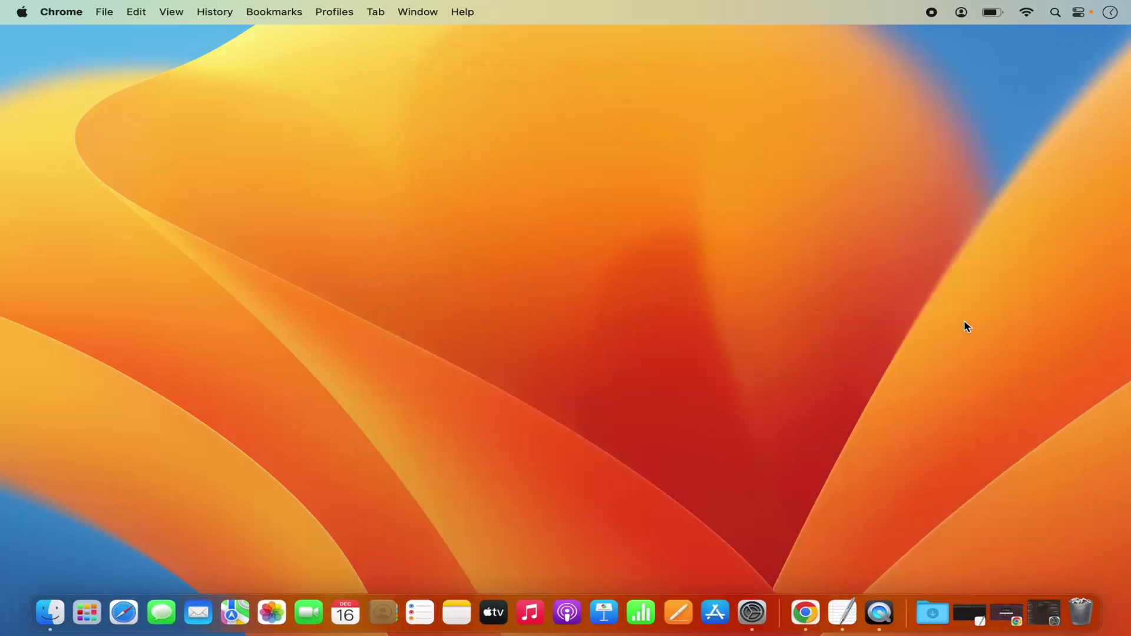
Step: Launch Terminal from Spotlight and zoom its window to fill the screen
left_click(1055, 13)
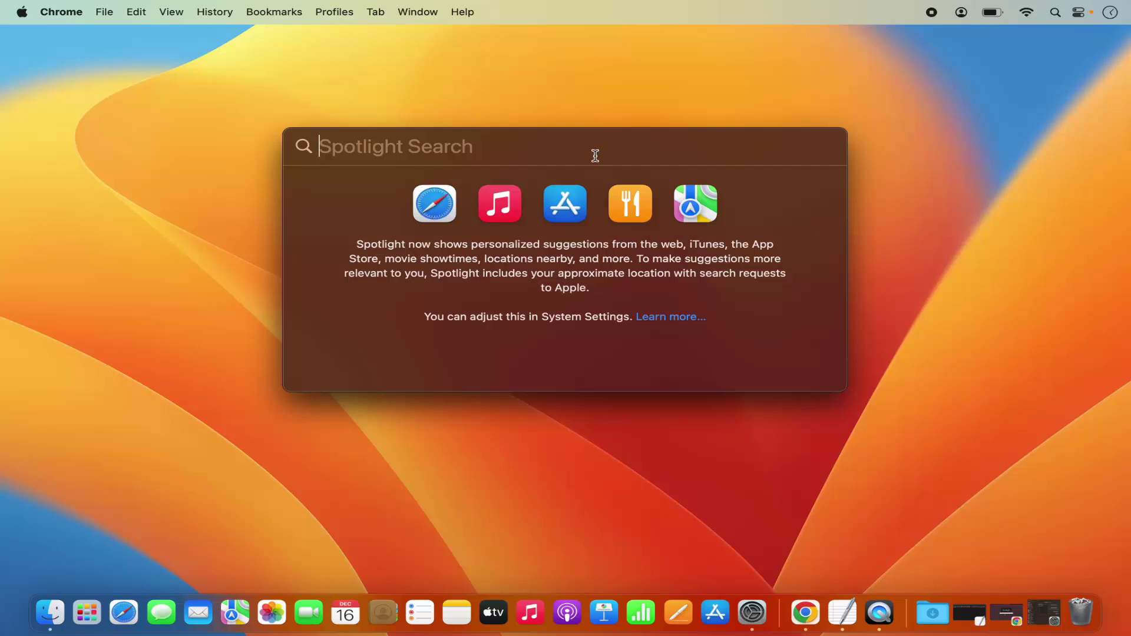
type("termi")
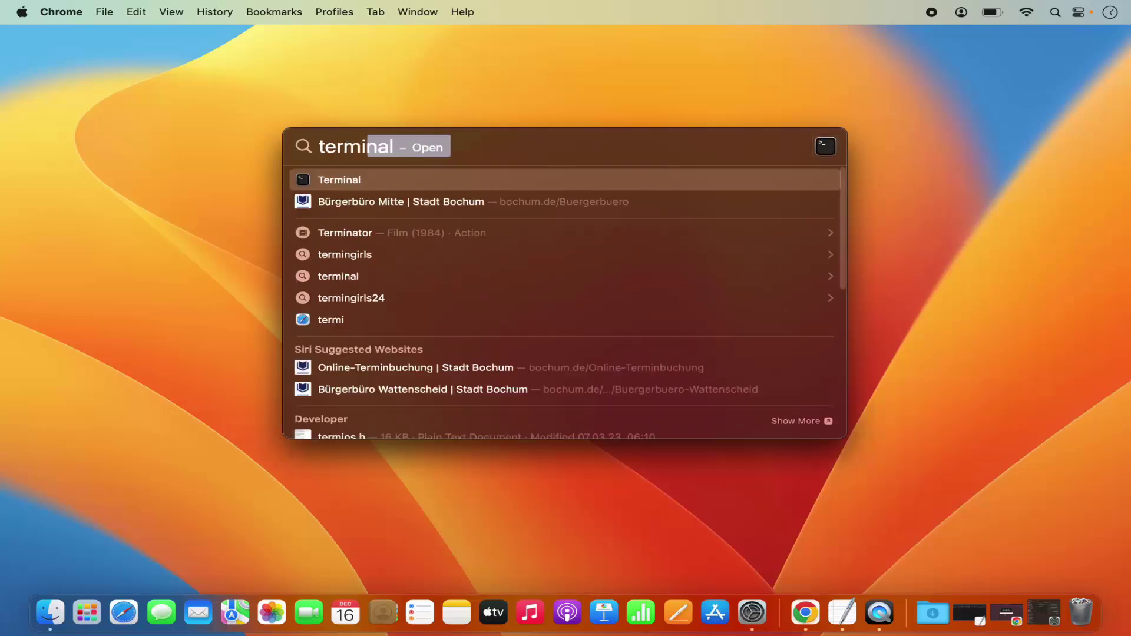
left_click(487, 187)
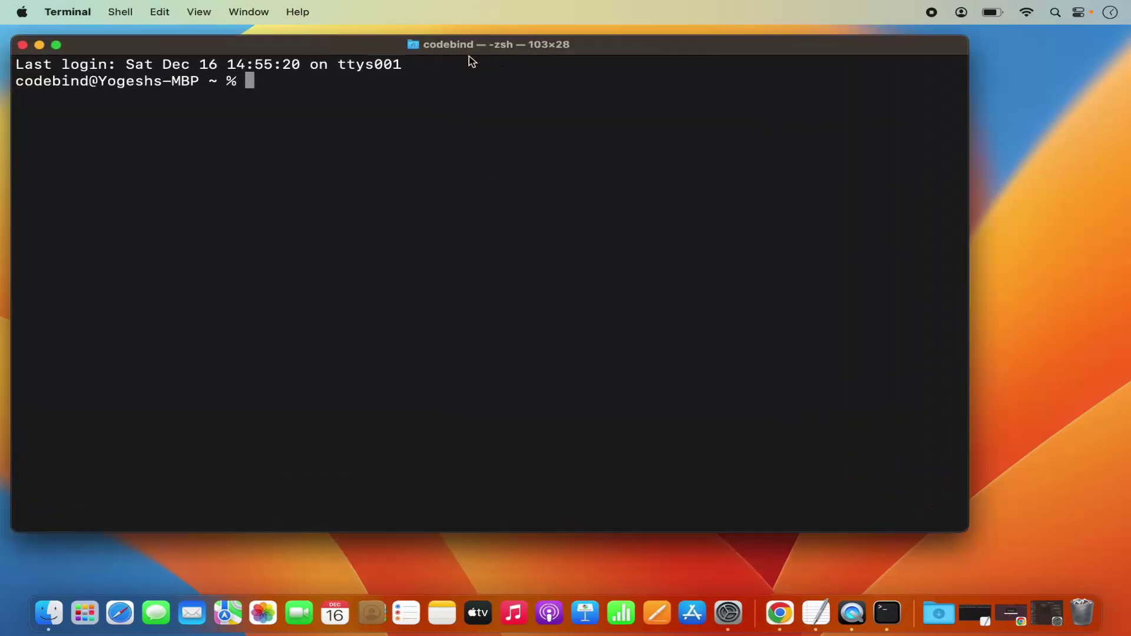
double_click(471, 59)
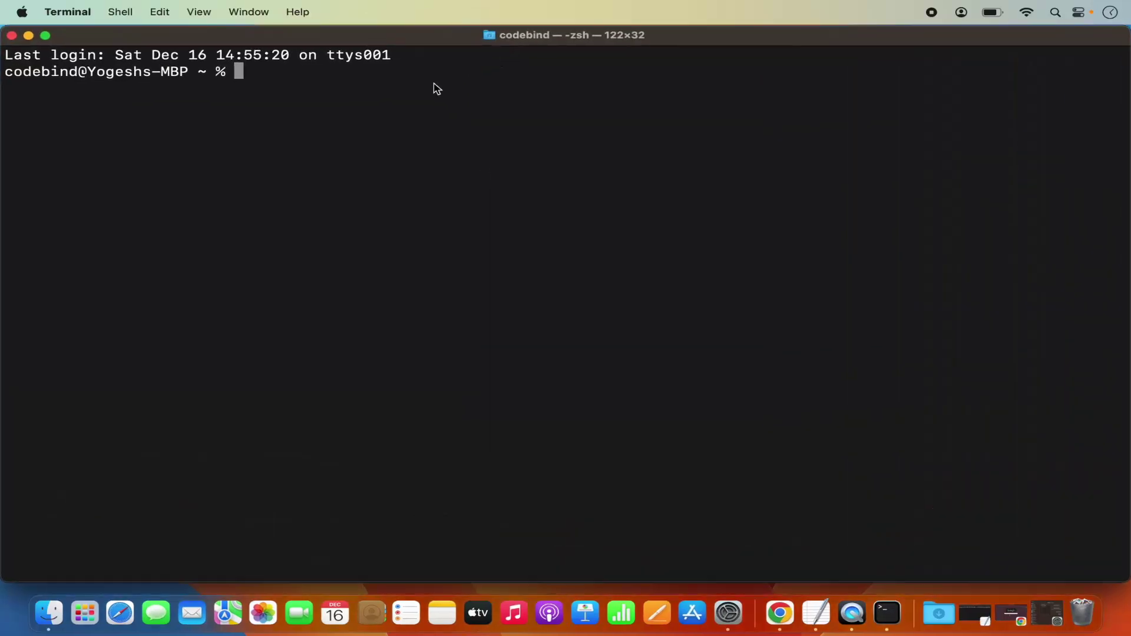
Step: Run mysql -u root -p, which fails with command not found: mysql, then type ls -al
type("mysql -u root -p")
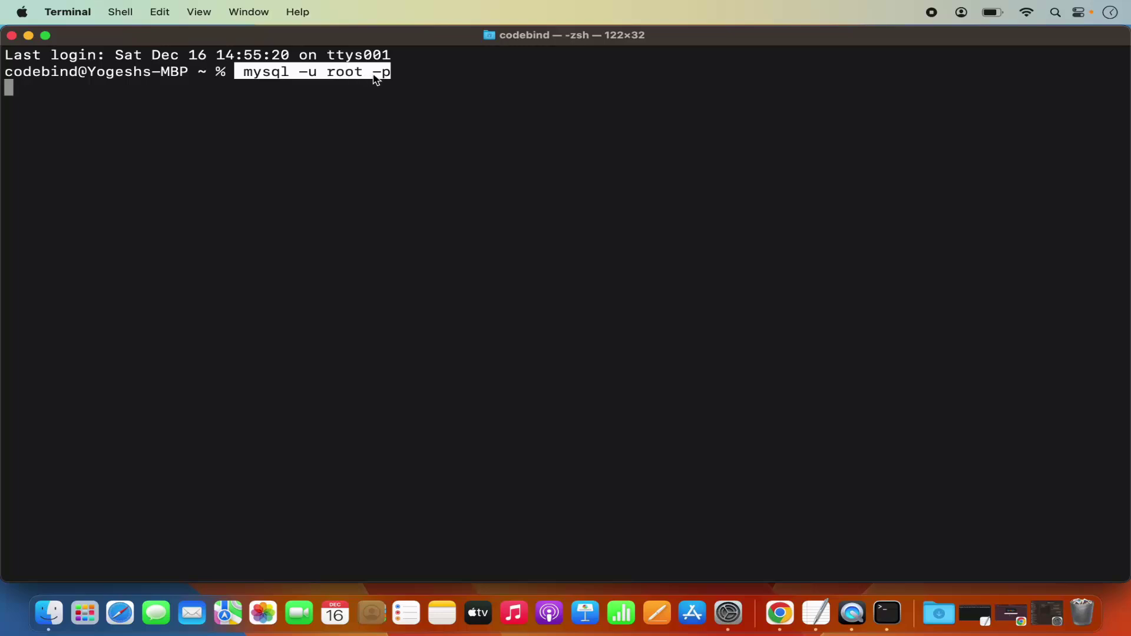
key("Return")
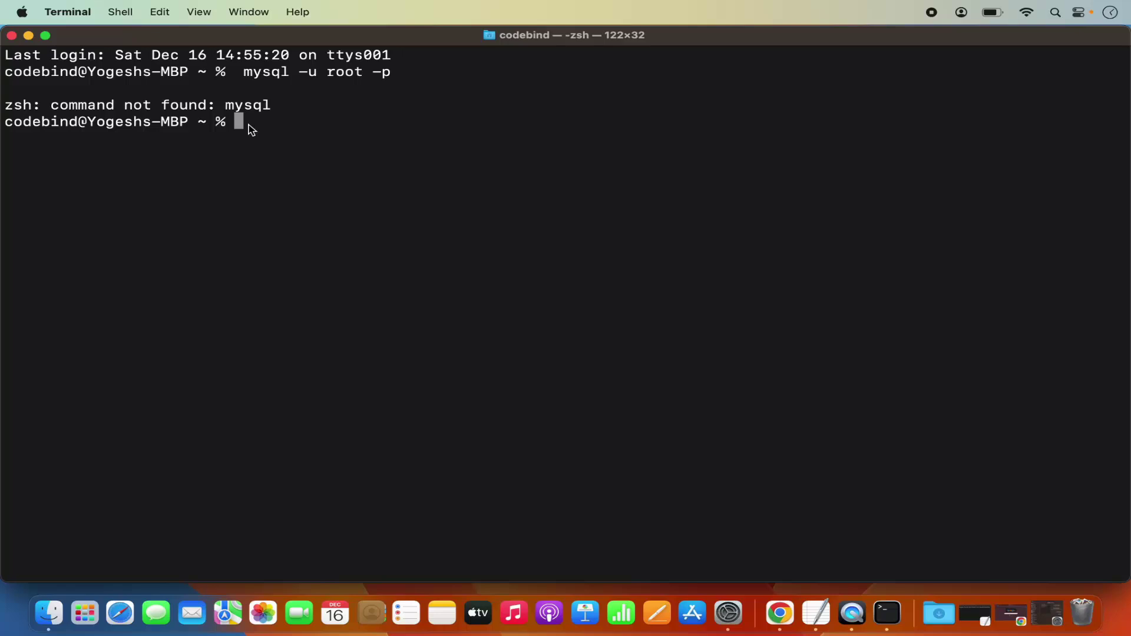
type("ls -al")
Step: List the home folder, picking out .zshrc, then clear the screen
key("Return")
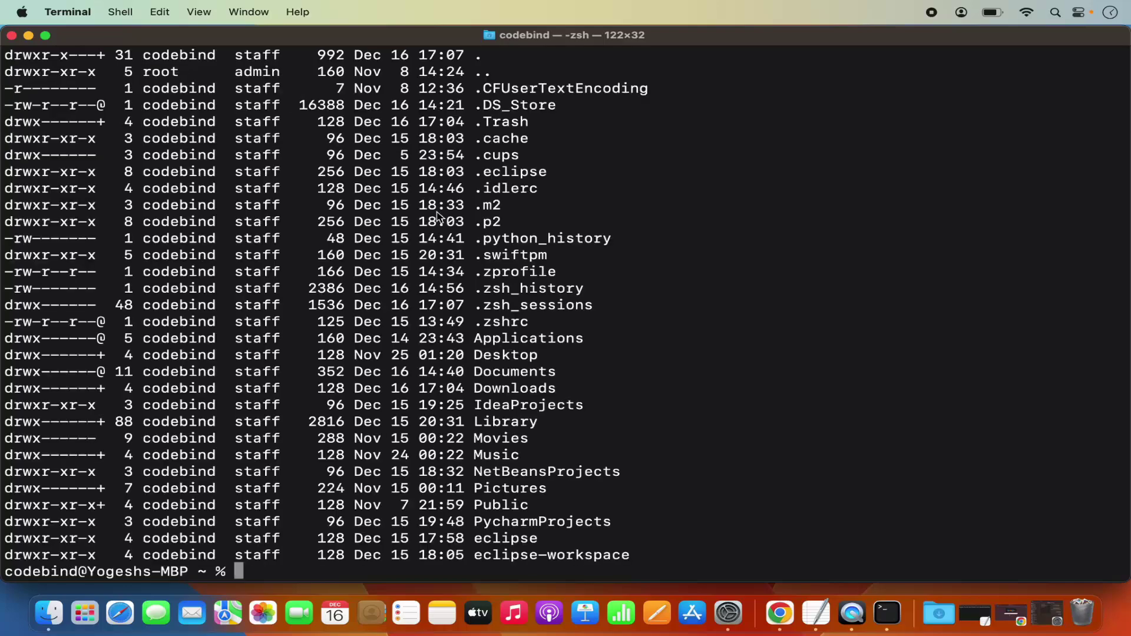
double_click(500, 326)
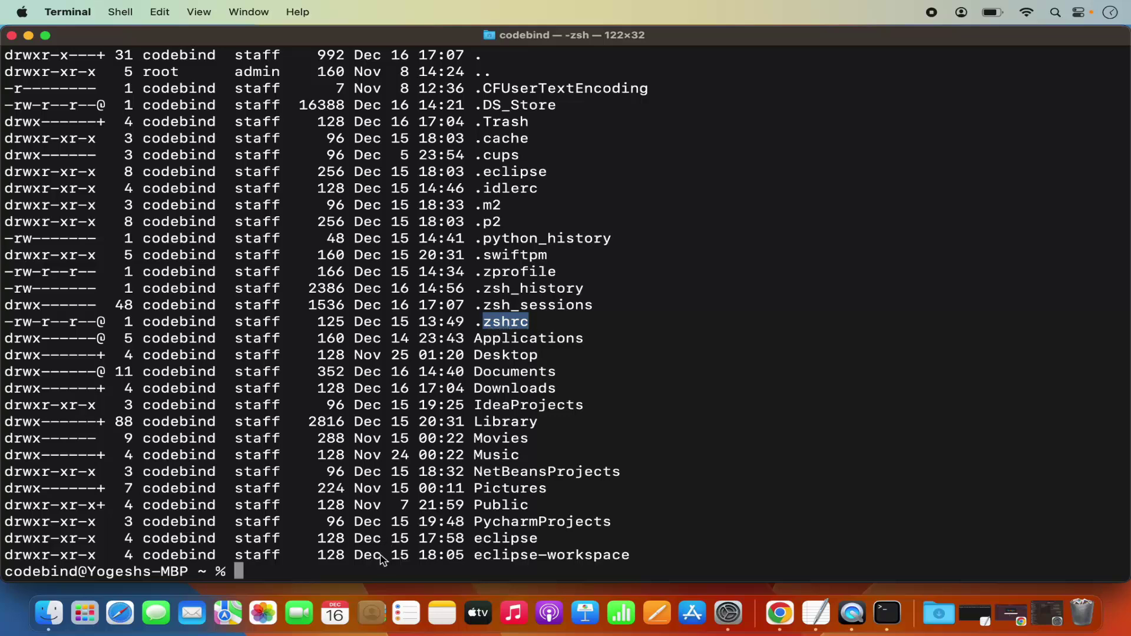
type("clear")
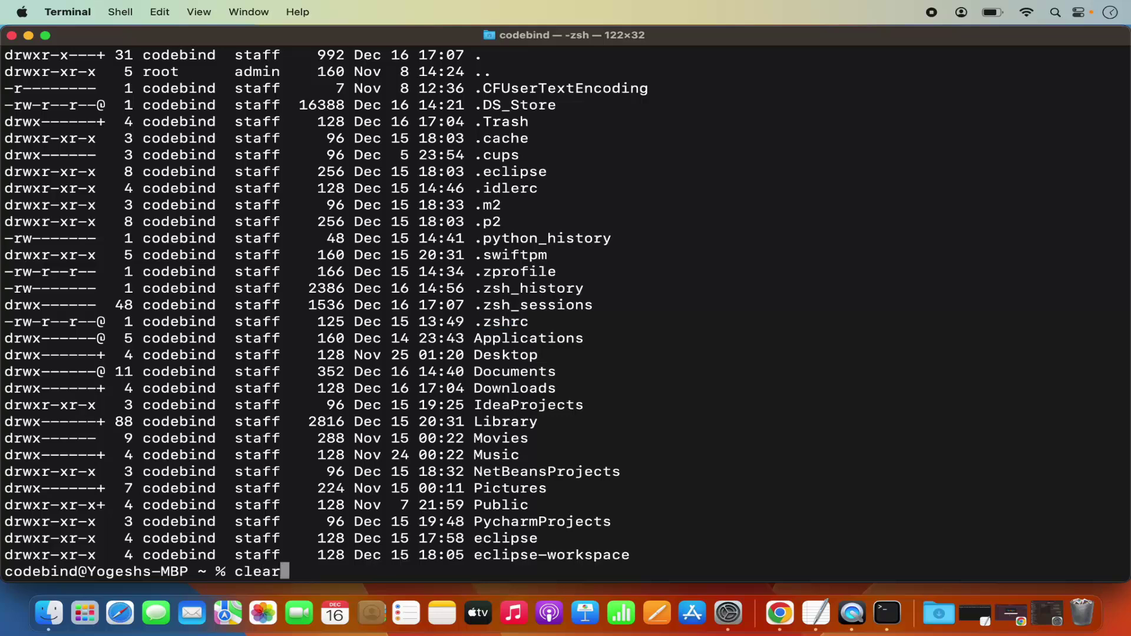
key("Return")
Step: Type touch .zshrc, then edit the command line into open .zshrc
type("t")
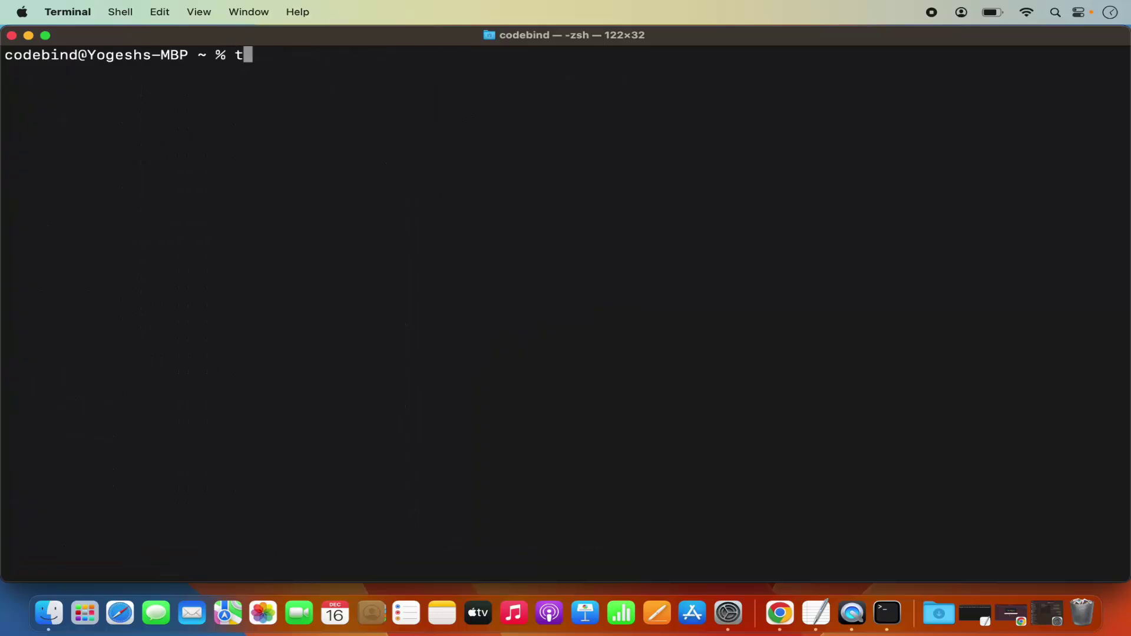
type("ouch .zshrc")
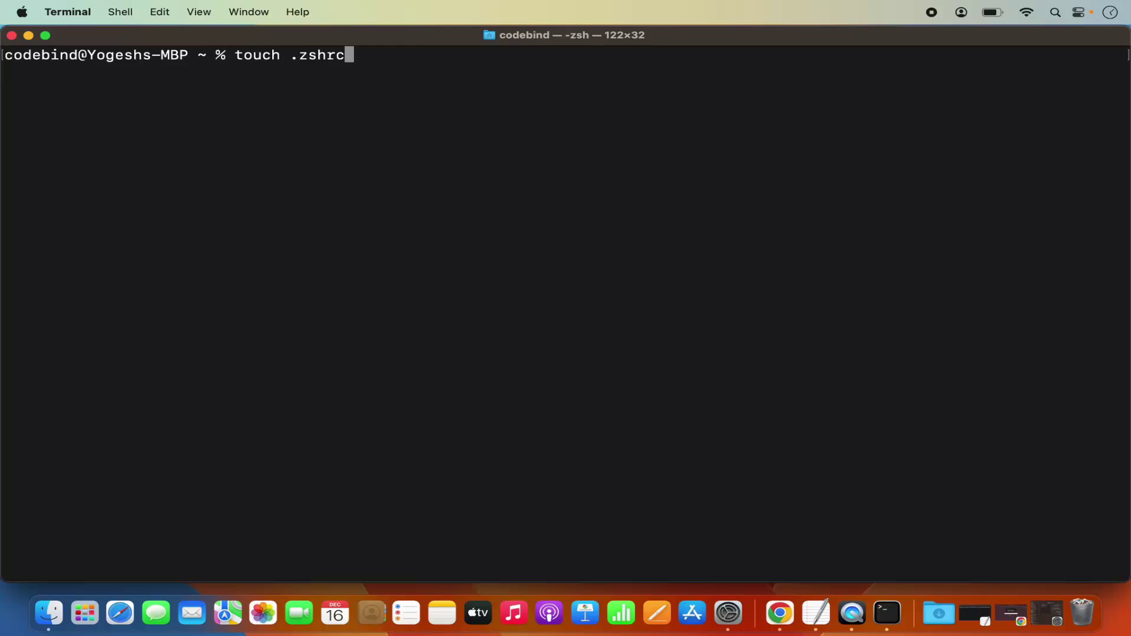
key("Left")
key("Left")
key("Left")
key("Left")
key("Left")
key("Left")
key("BackSpace")
key("BackSpace")
key("BackSpace")
key("BackSpace")
key("BackSpace")
key("BackSpace")
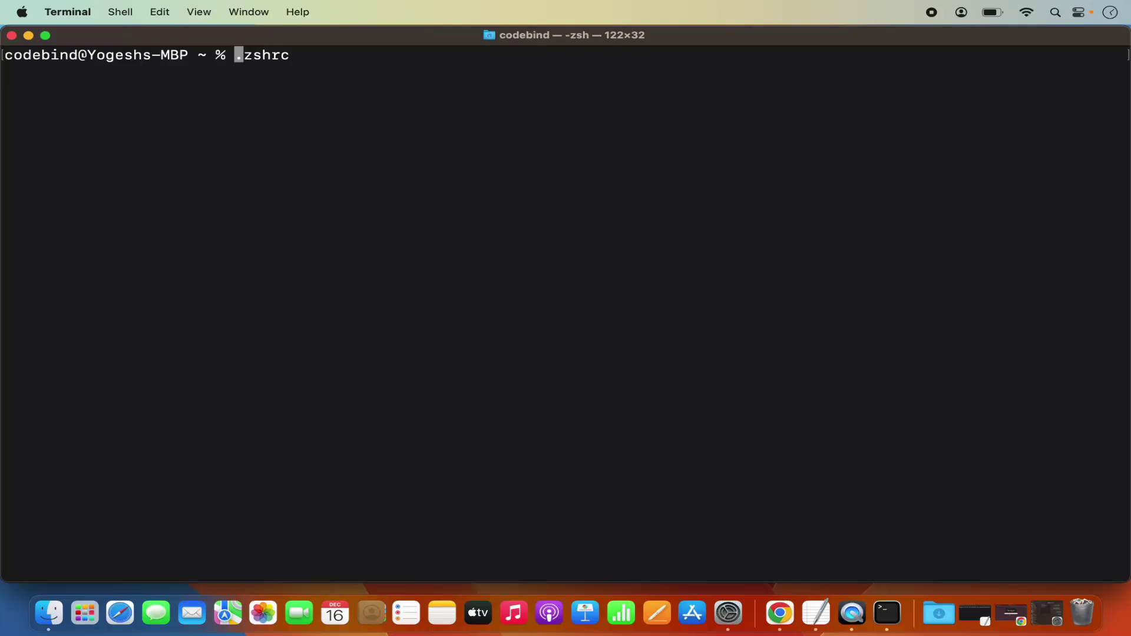
type("nano")
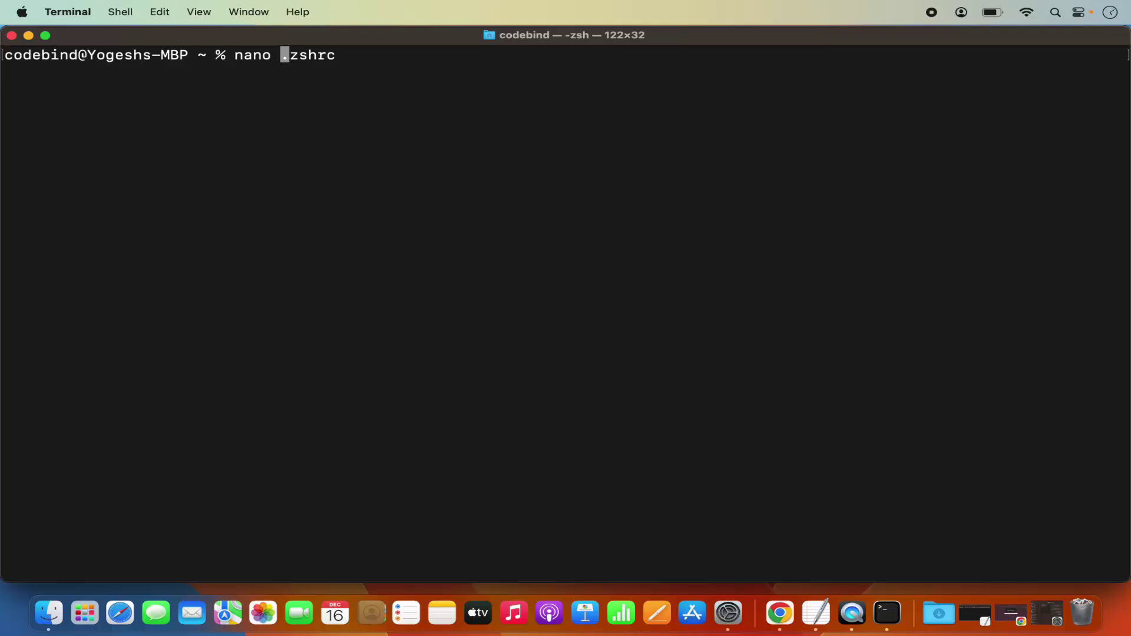
key("BackSpace")
key("BackSpace")
key("BackSpace")
key("BackSpace")
key("BackSpace")
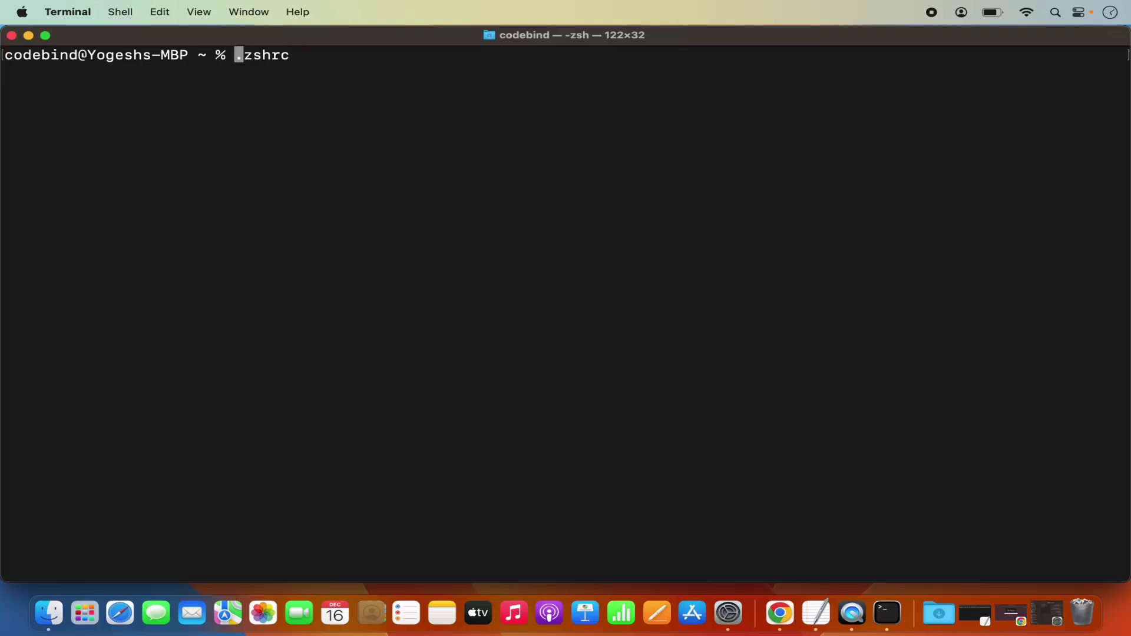
type("open")
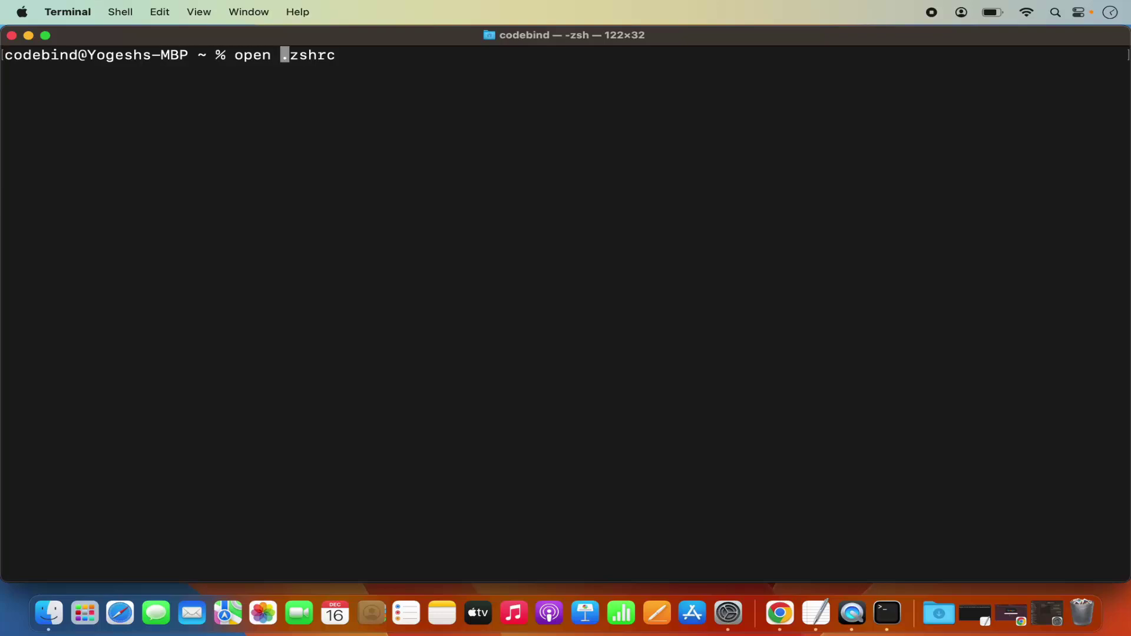
Step: Open .zshrc in TextEdit, maximize its window, and enlarge all the text
key("Return")
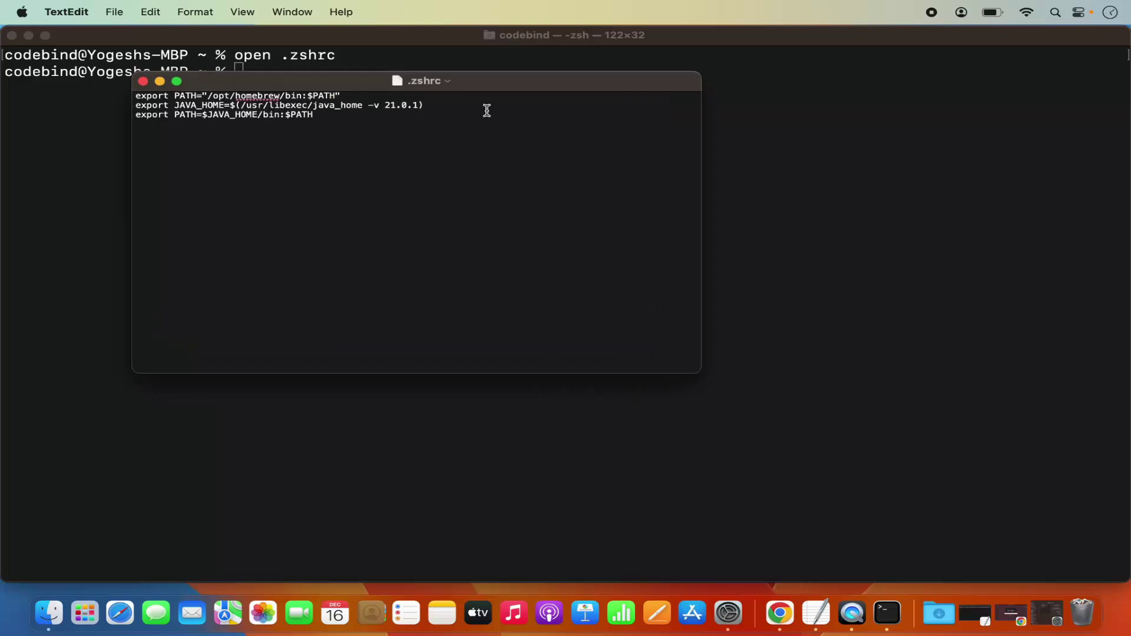
double_click(503, 86)
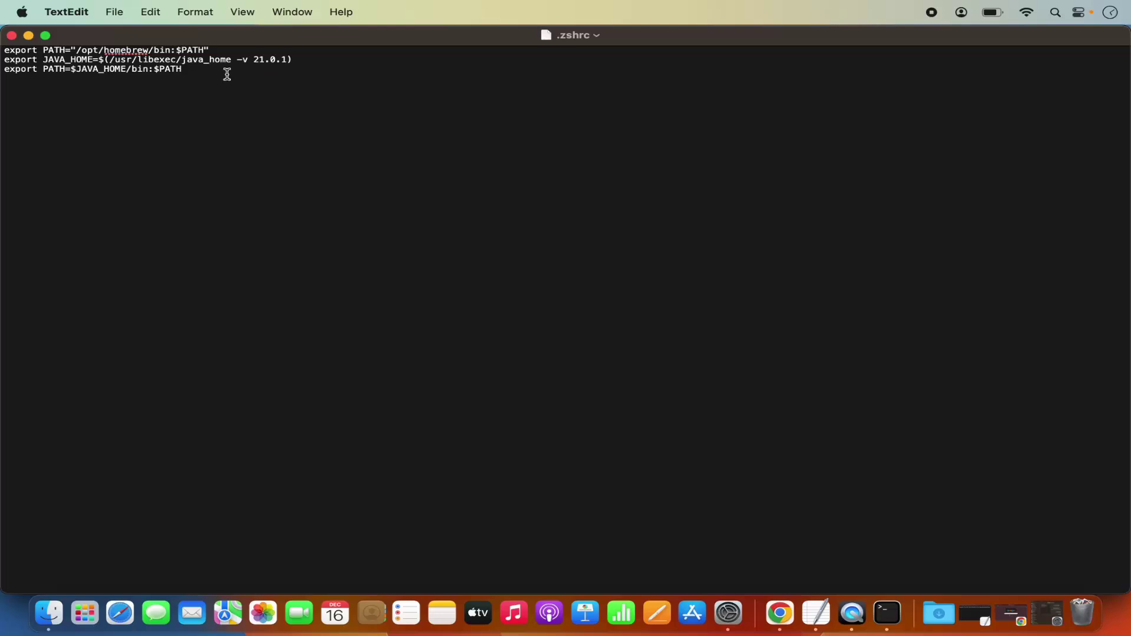
left_click(204, 71)
key("super+a")
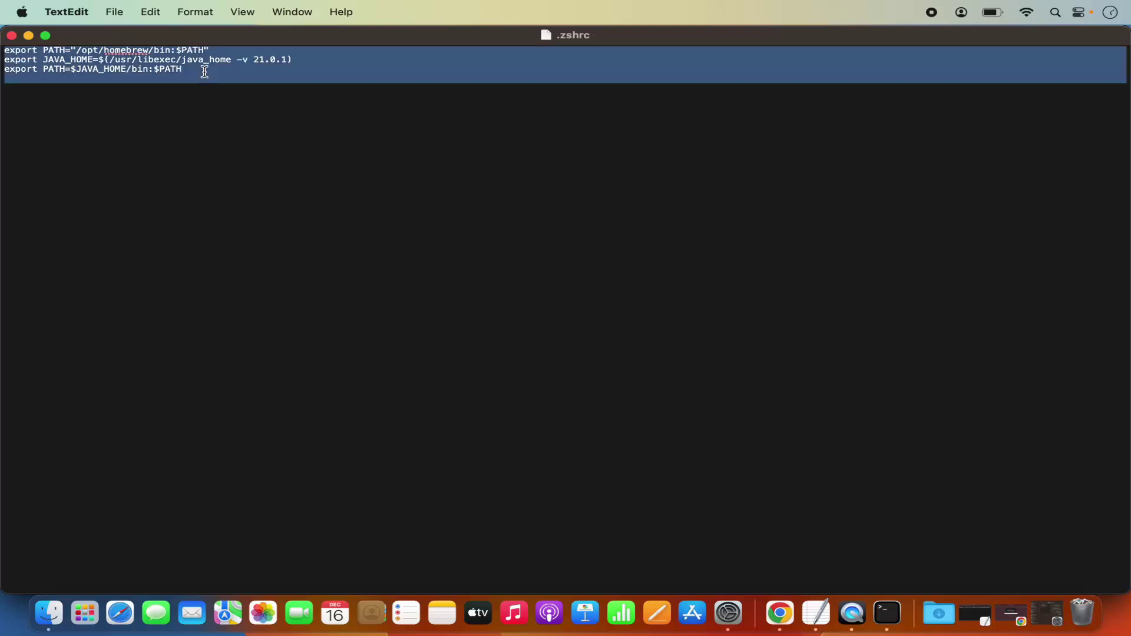
key("super+plus")
key("super+plus")
key("super+plus")
key("super+plus")
key("super+plus")
key("super+plus")
key("super+plus")
key("super+plus")
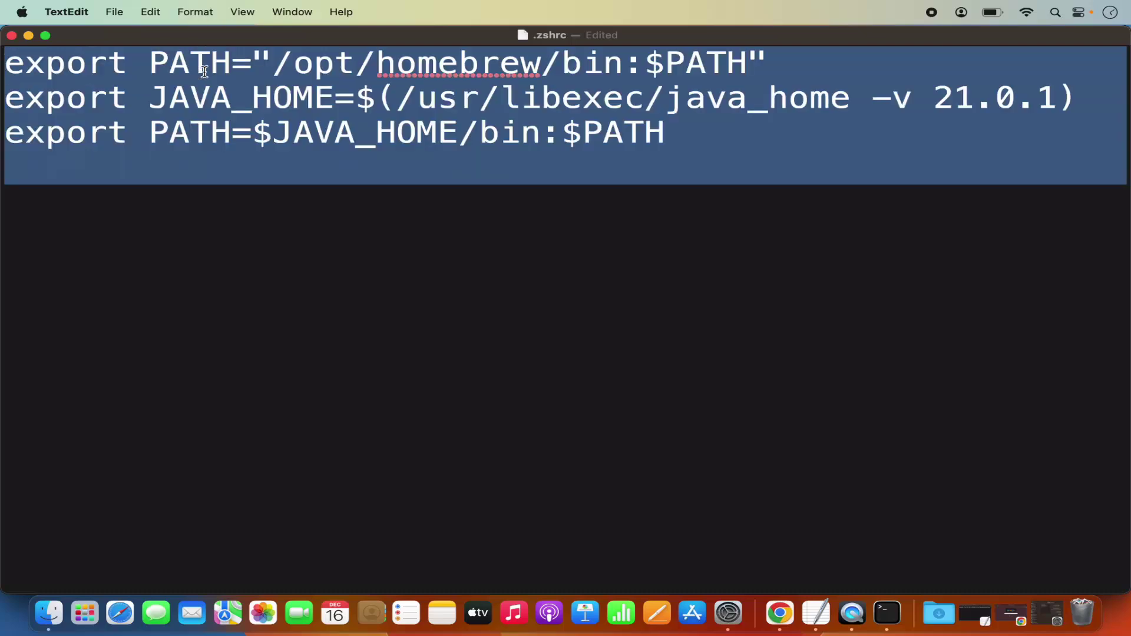
Step: Copy export PATH=${PATH}:/usr/local/mysql/bin/ from Untitled and paste it as .zshrc's last line
left_click(237, 168)
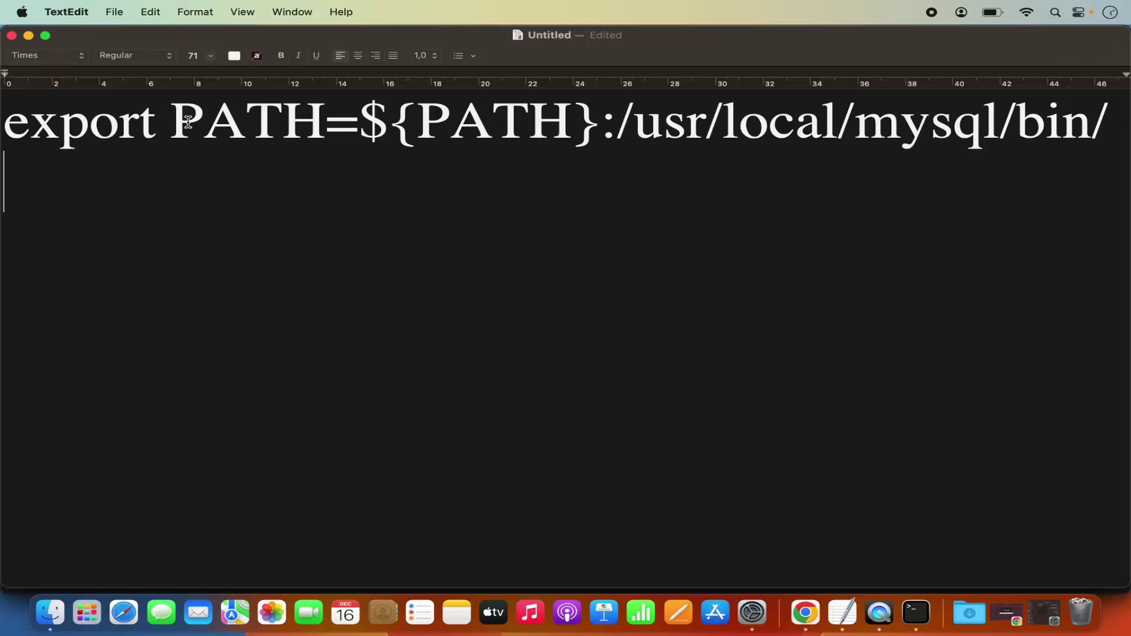
double_click(239, 133)
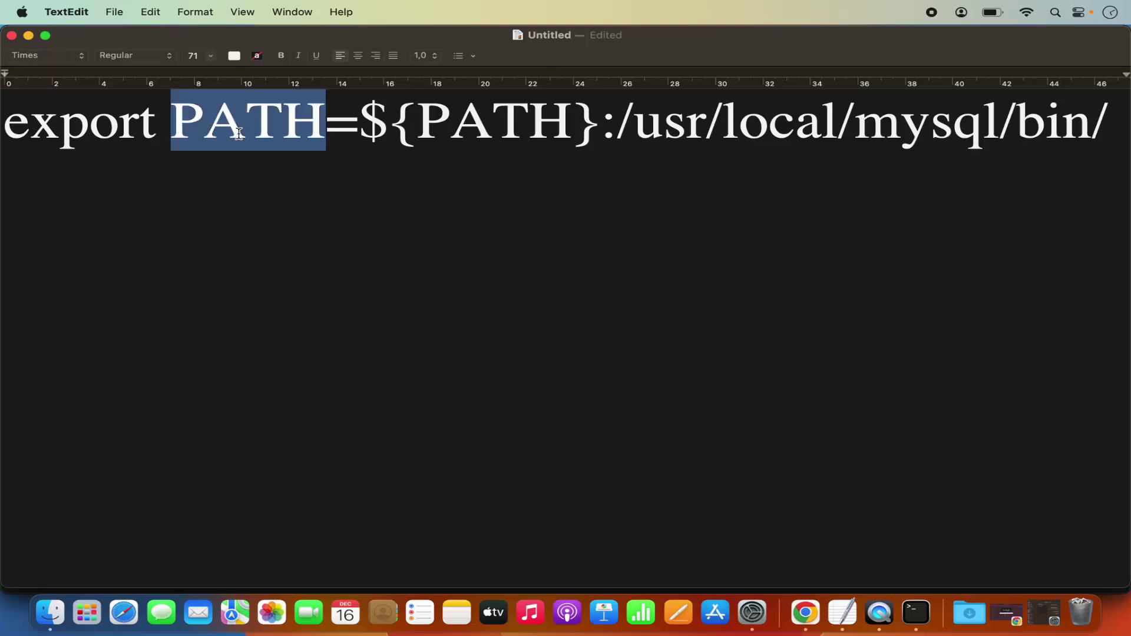
triple_click(239, 133)
key("super+c")
key("super+c")
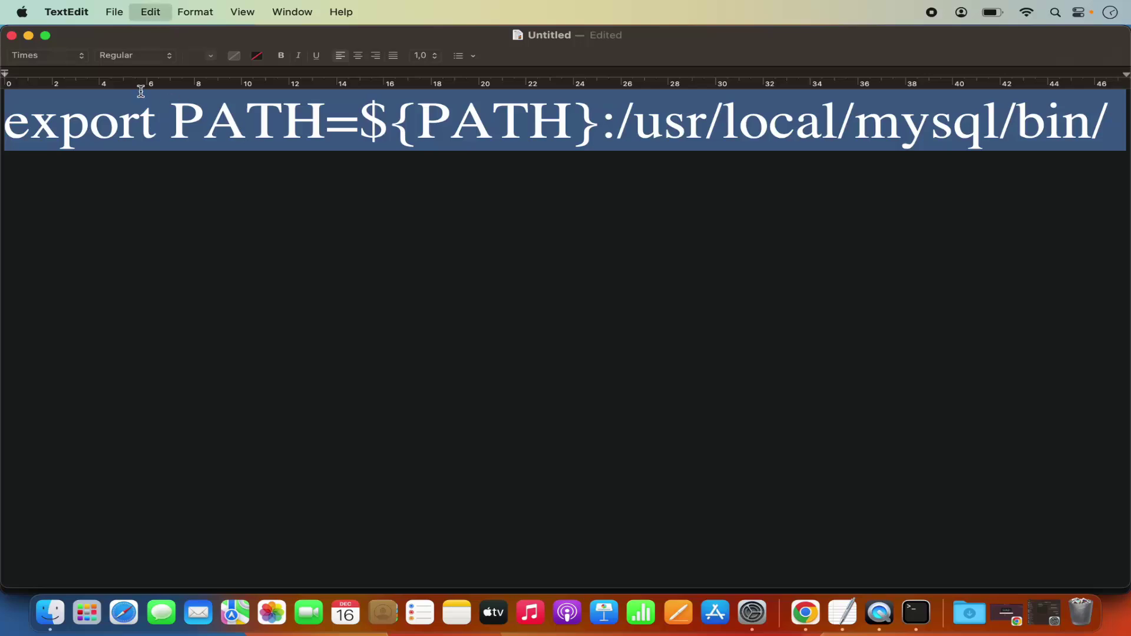
left_click(29, 36)
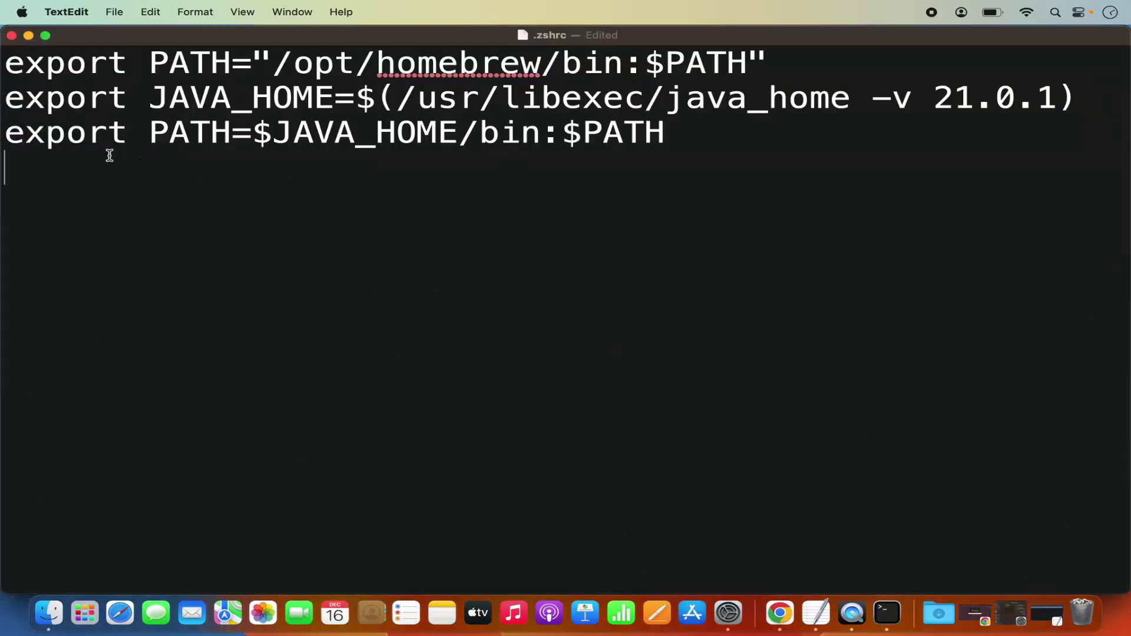
key("super+v")
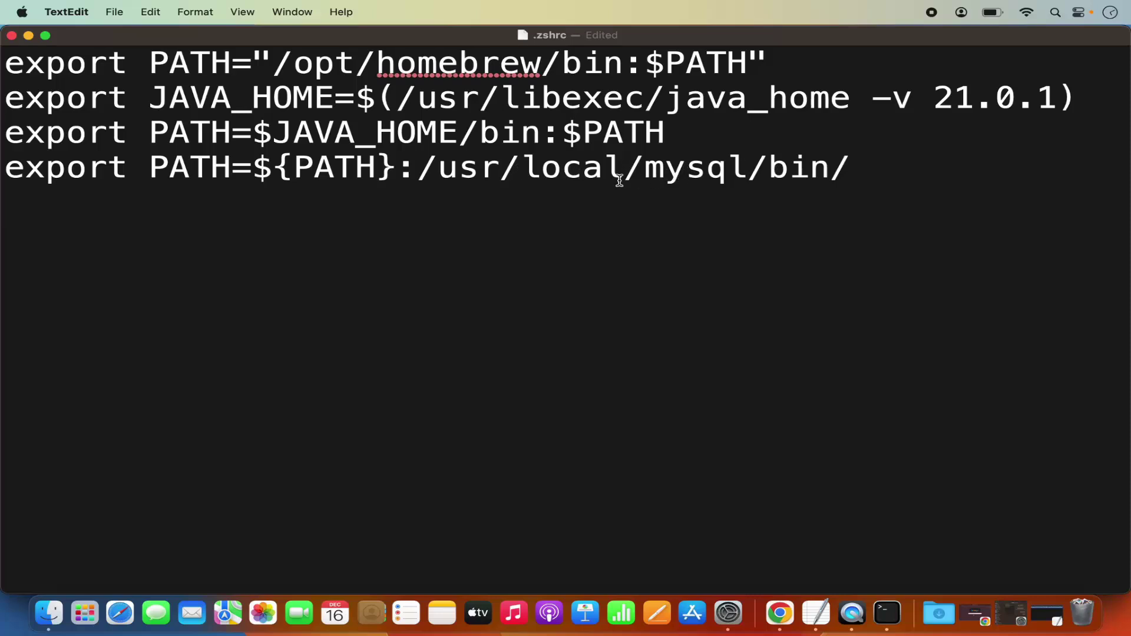
left_click_drag(416, 170, 844, 180)
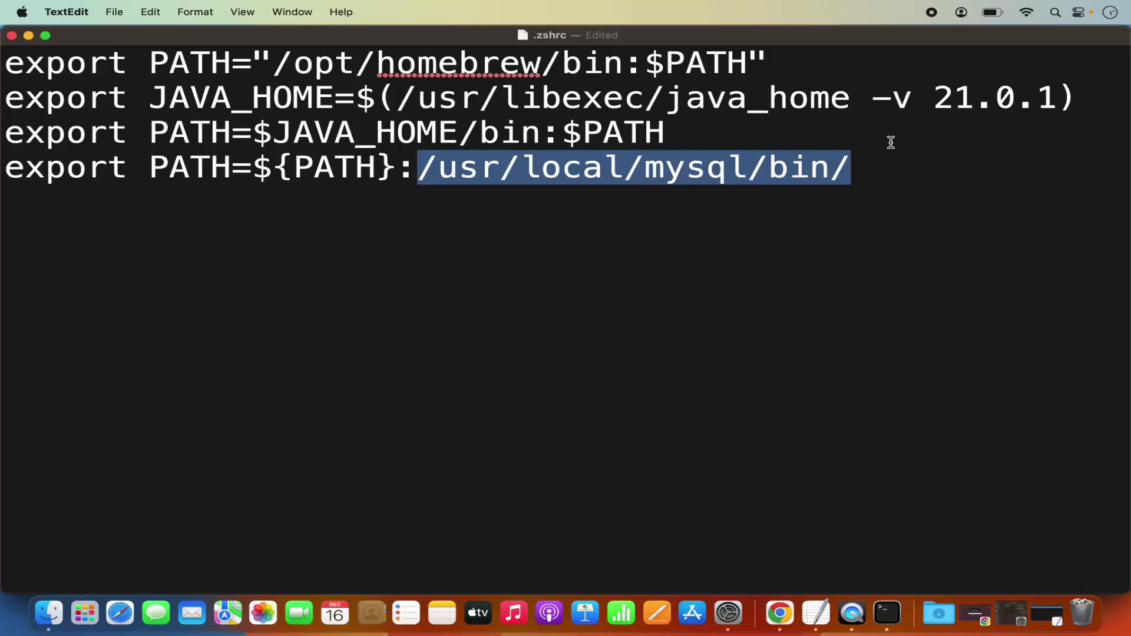
Step: Find /usr with Spotlight and open the usr folder in Finder
left_click(1055, 12)
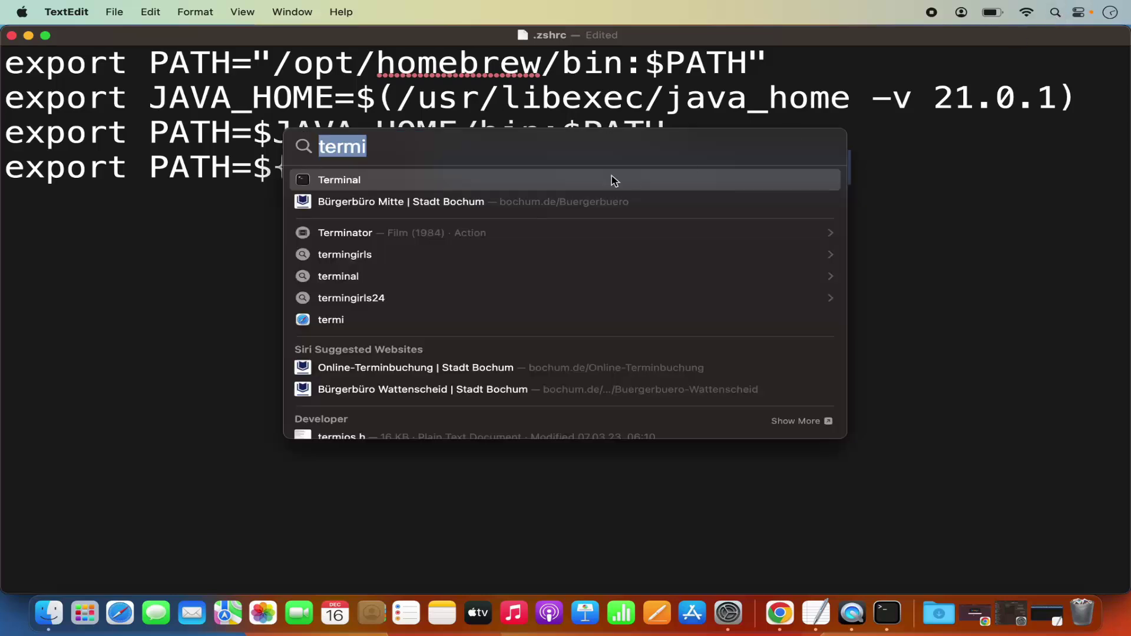
type("/us")
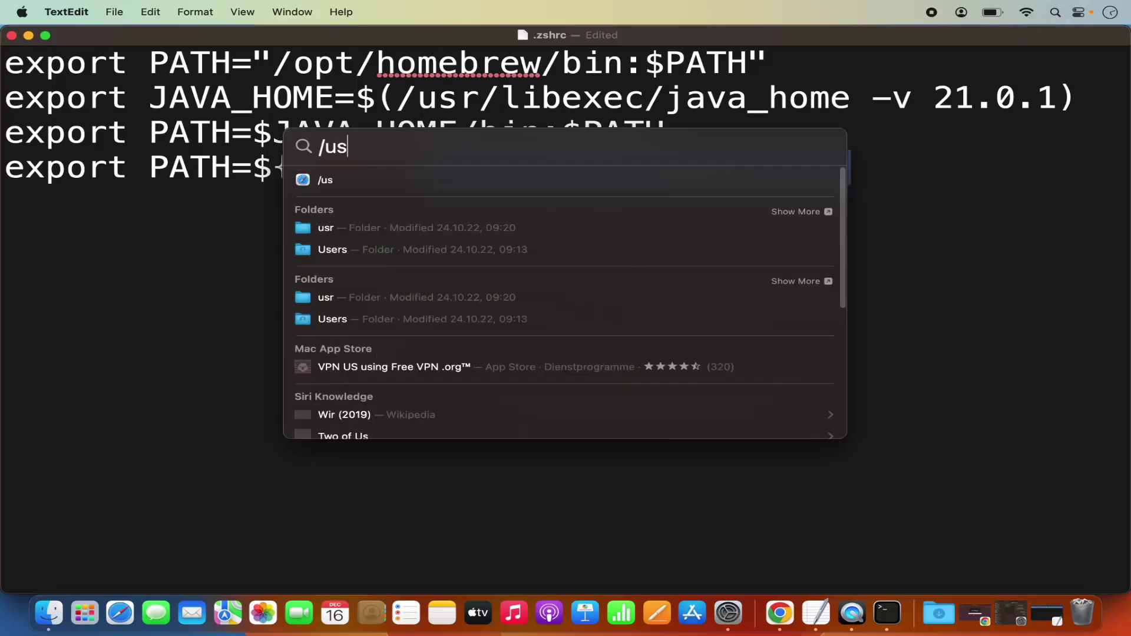
type("r")
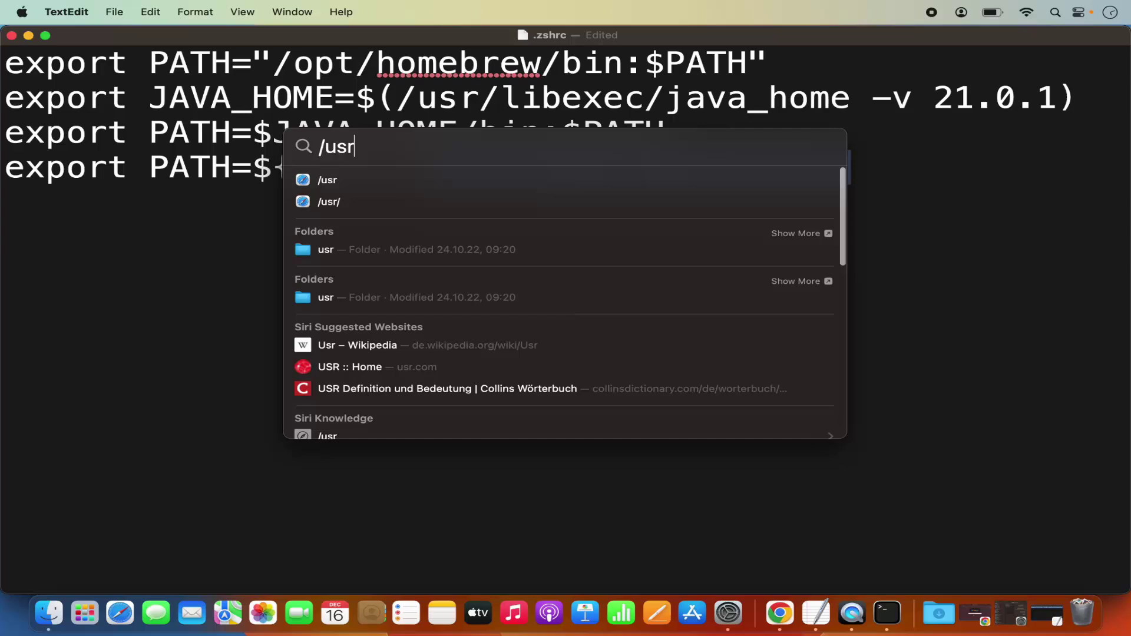
left_click(332, 256)
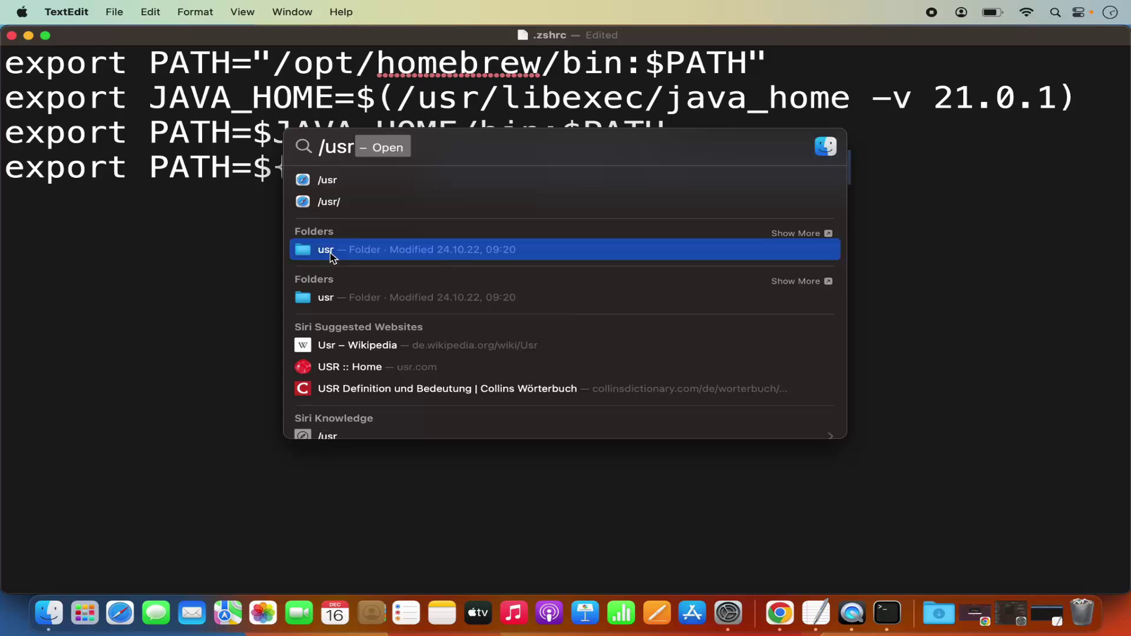
double_click(332, 257)
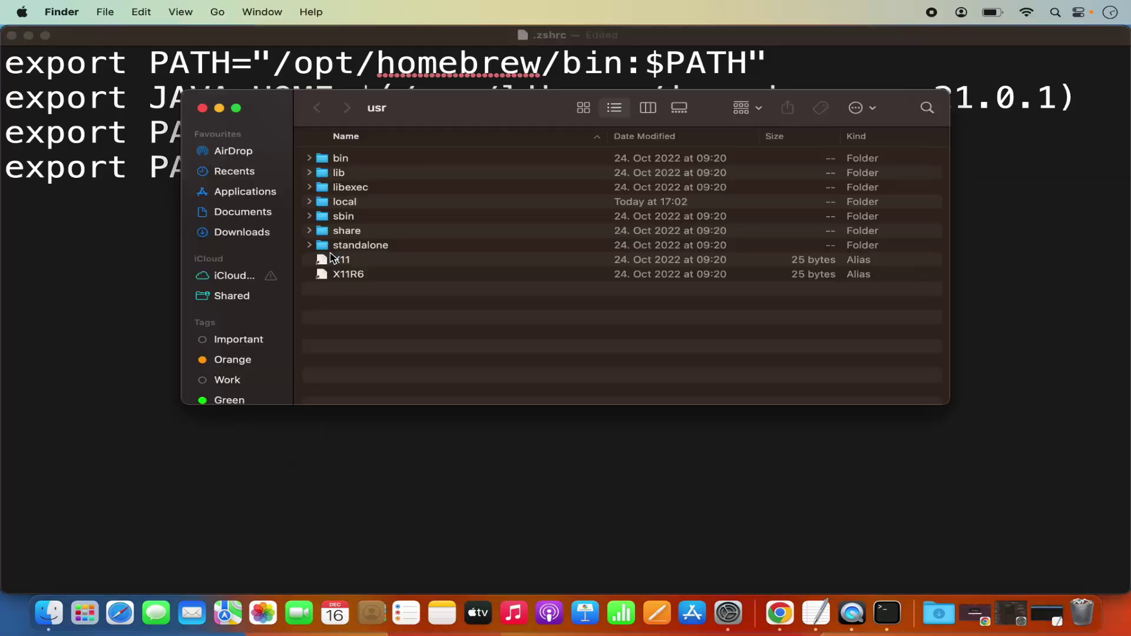
Step: In column view, browse local > mysql-8.2.0-macos13-arm64 and open its bin folder
left_click(648, 108)
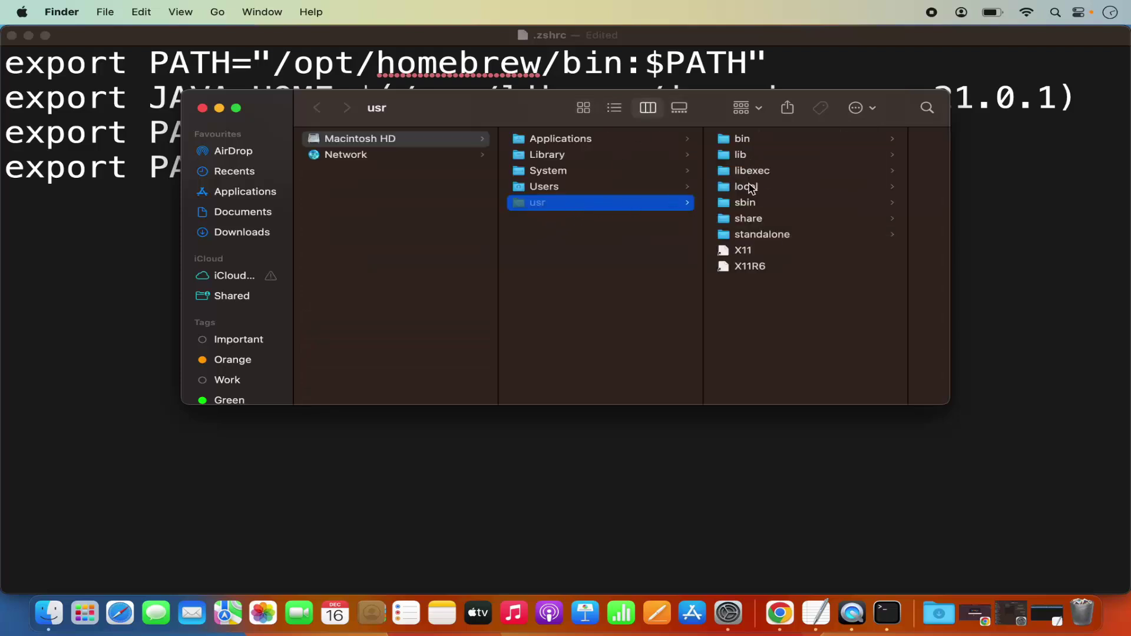
left_click(747, 187)
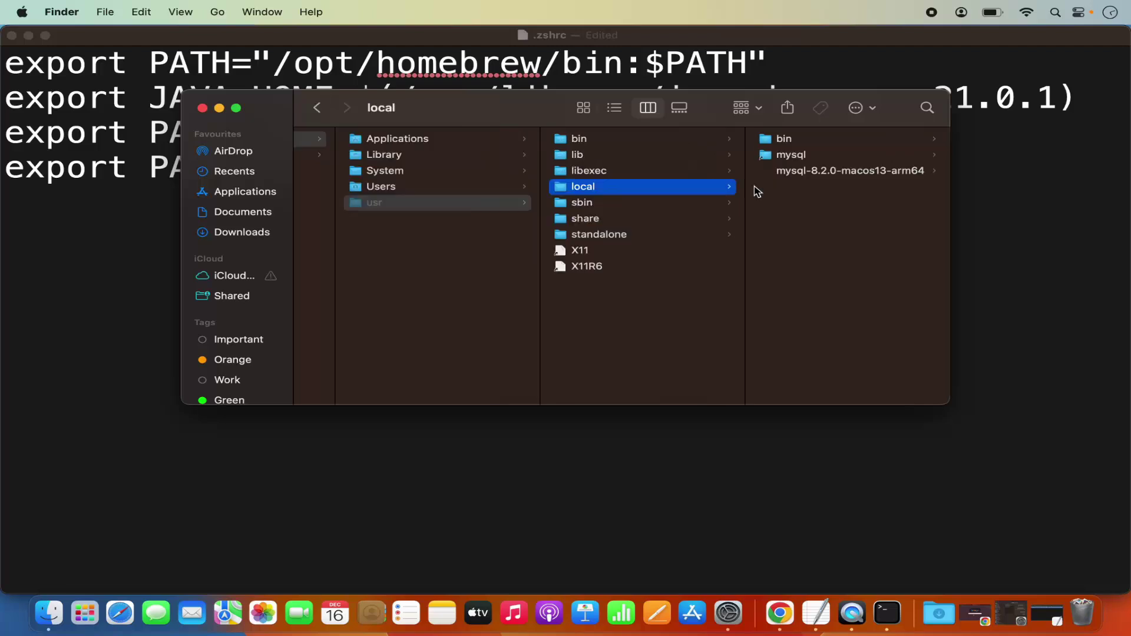
left_click(586, 154)
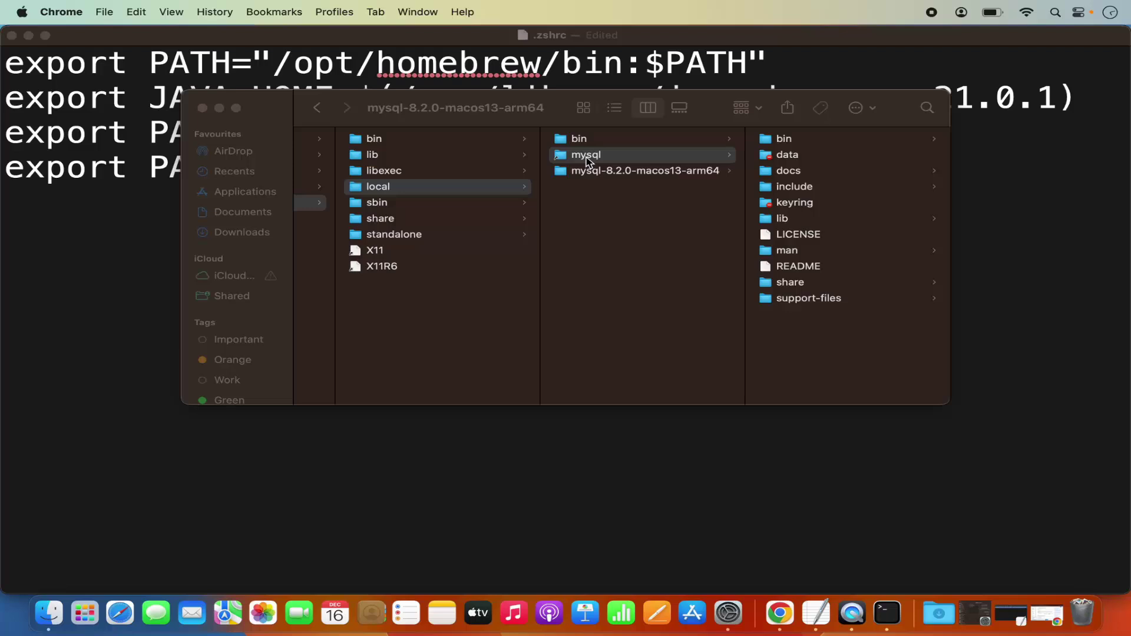
left_click(589, 170)
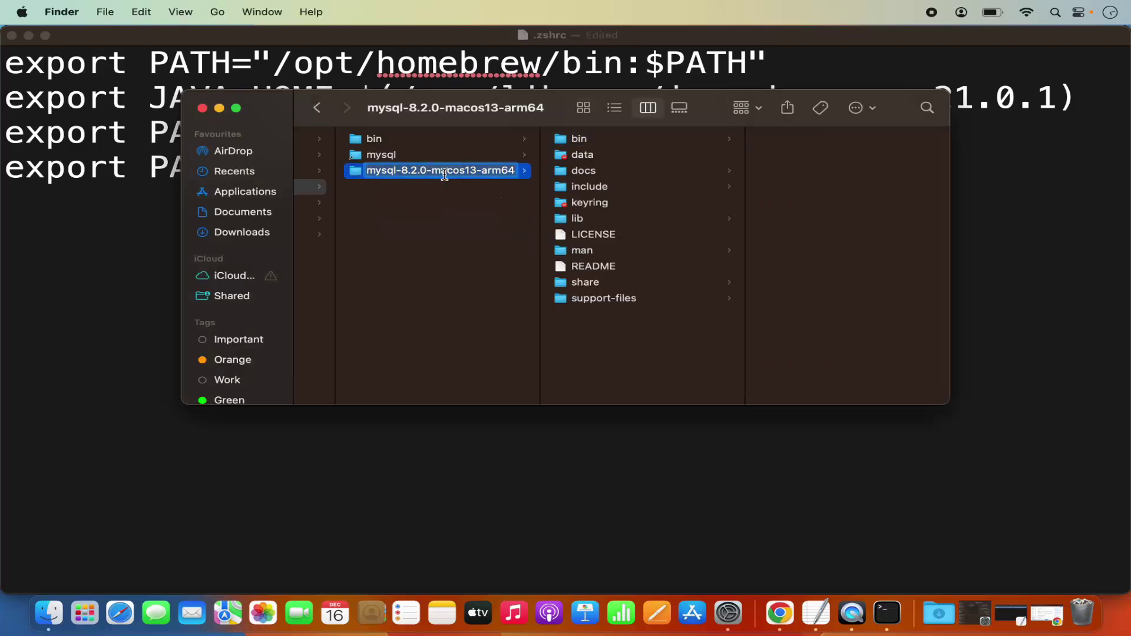
left_click(480, 192)
left_click(545, 175)
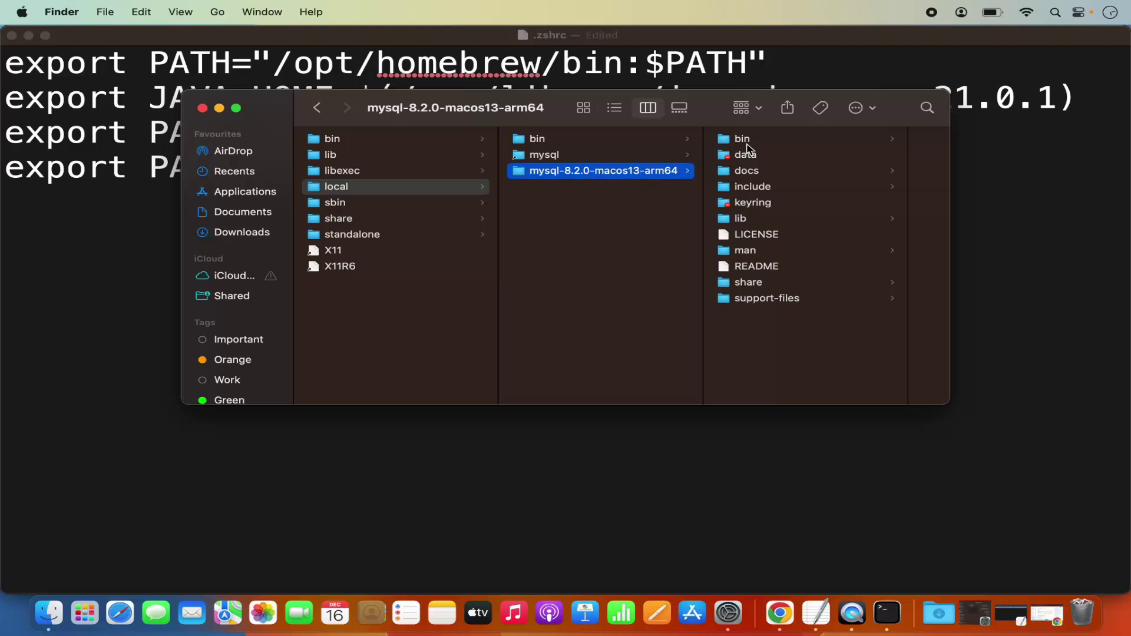
left_click(745, 142)
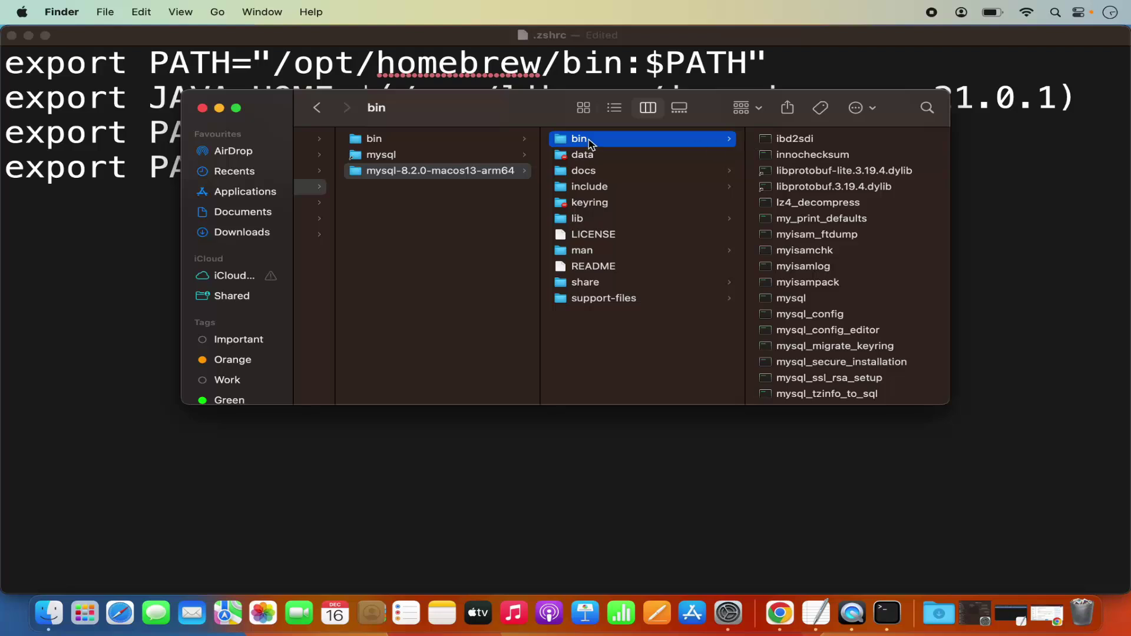
Step: Turn on Finder's path bar to show the folder's full path
right_click(590, 143)
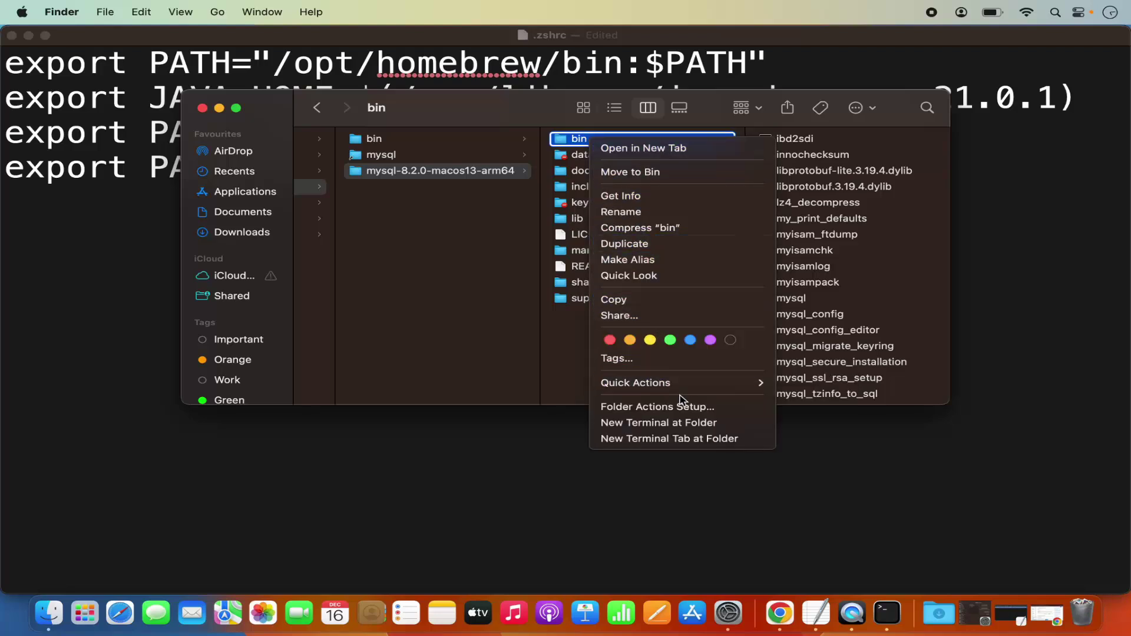
left_click(468, 307)
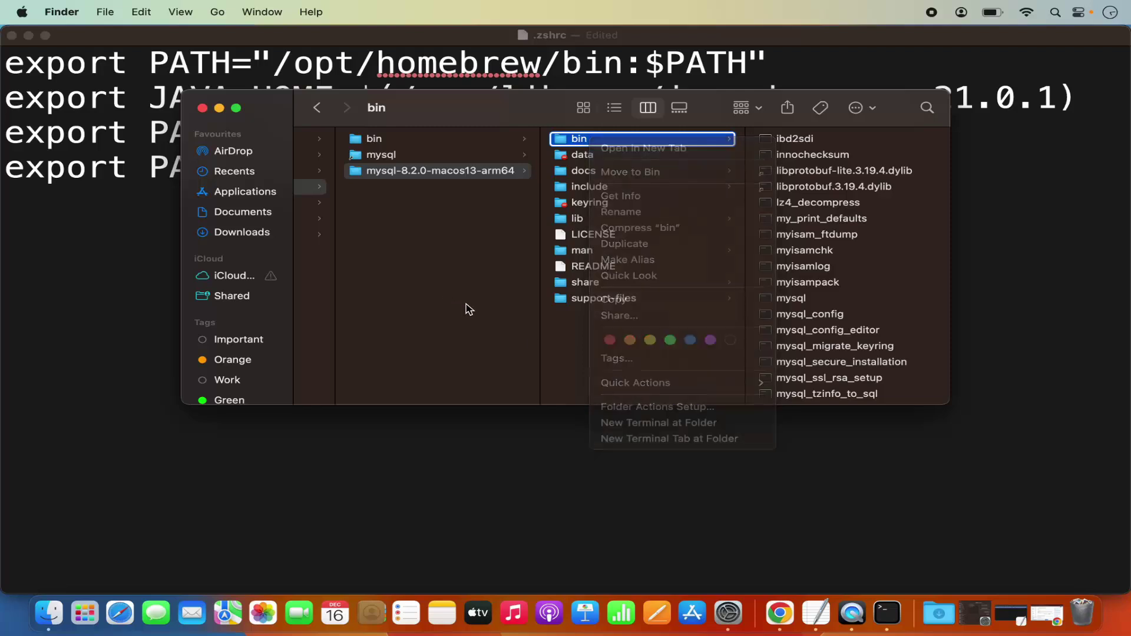
left_click(184, 14)
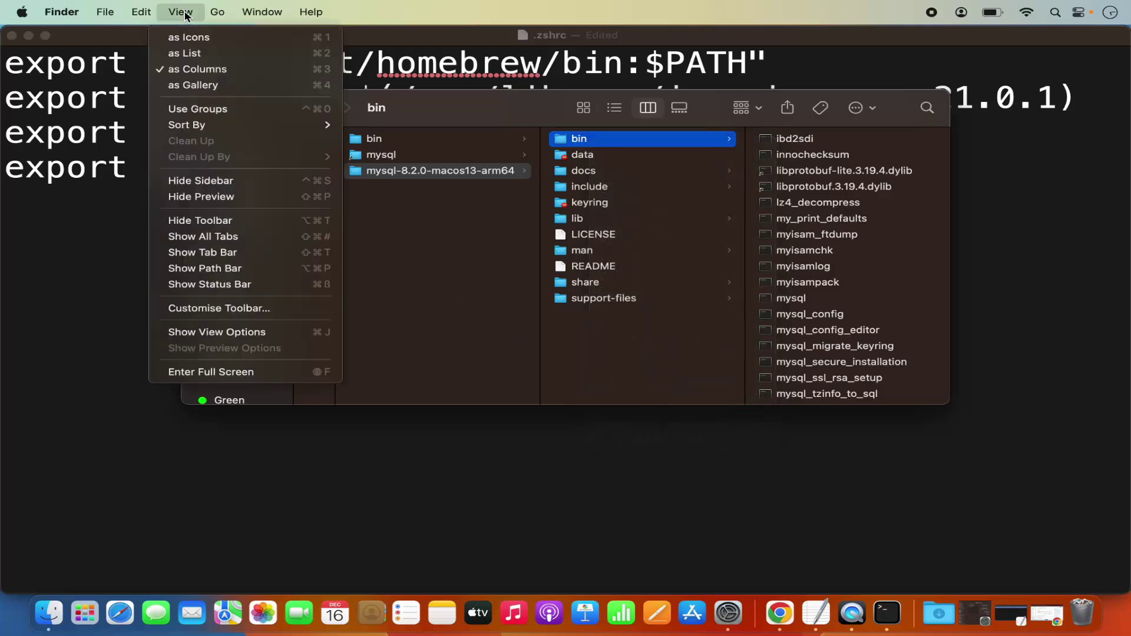
left_click(210, 273)
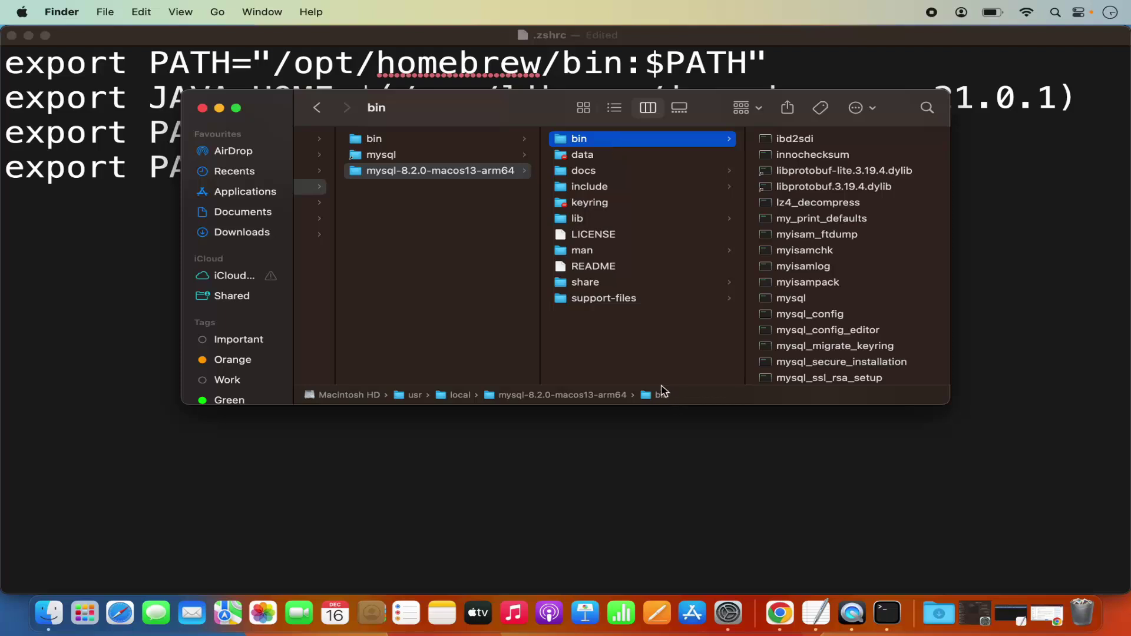
Step: Copy "bin" as Pathname from the path bar and return to .zshrc
right_click(661, 396)
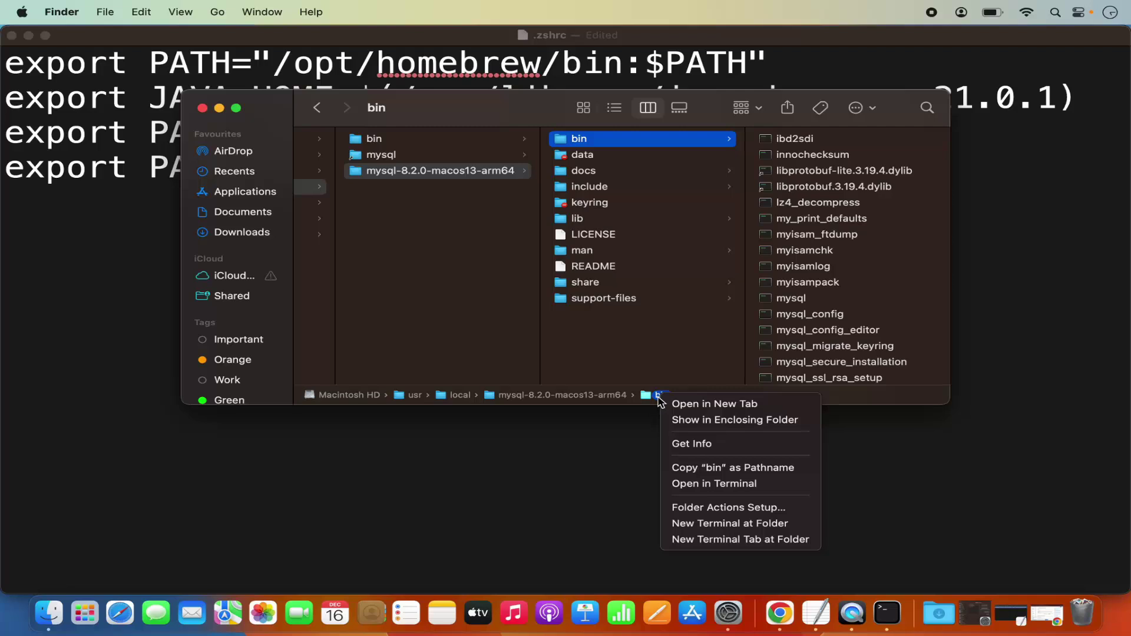
left_click(698, 468)
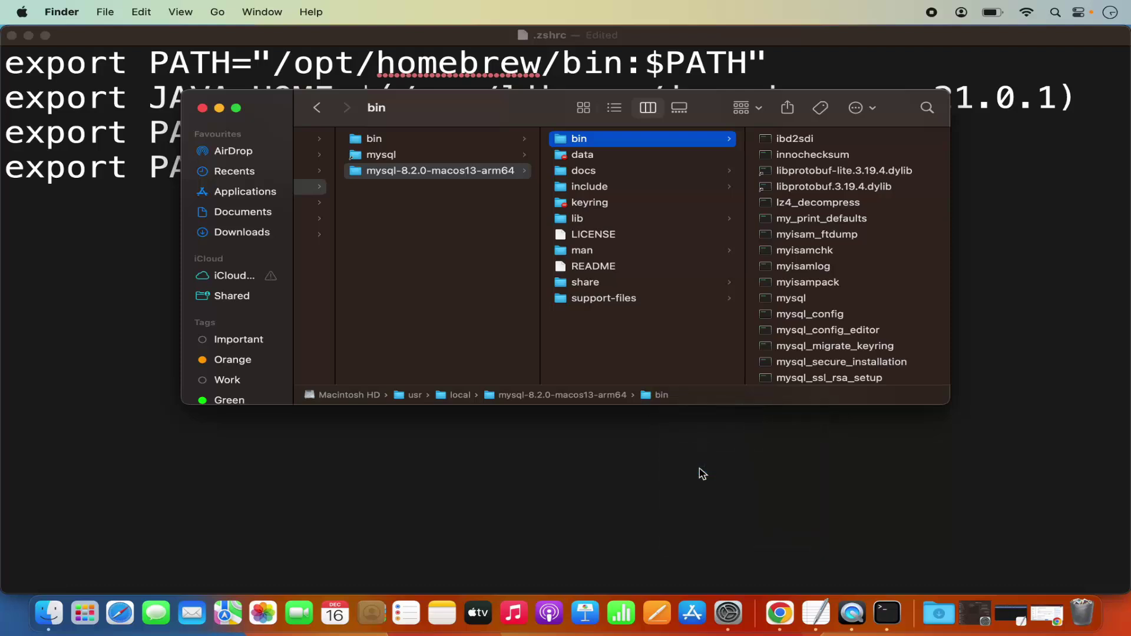
left_click(698, 468)
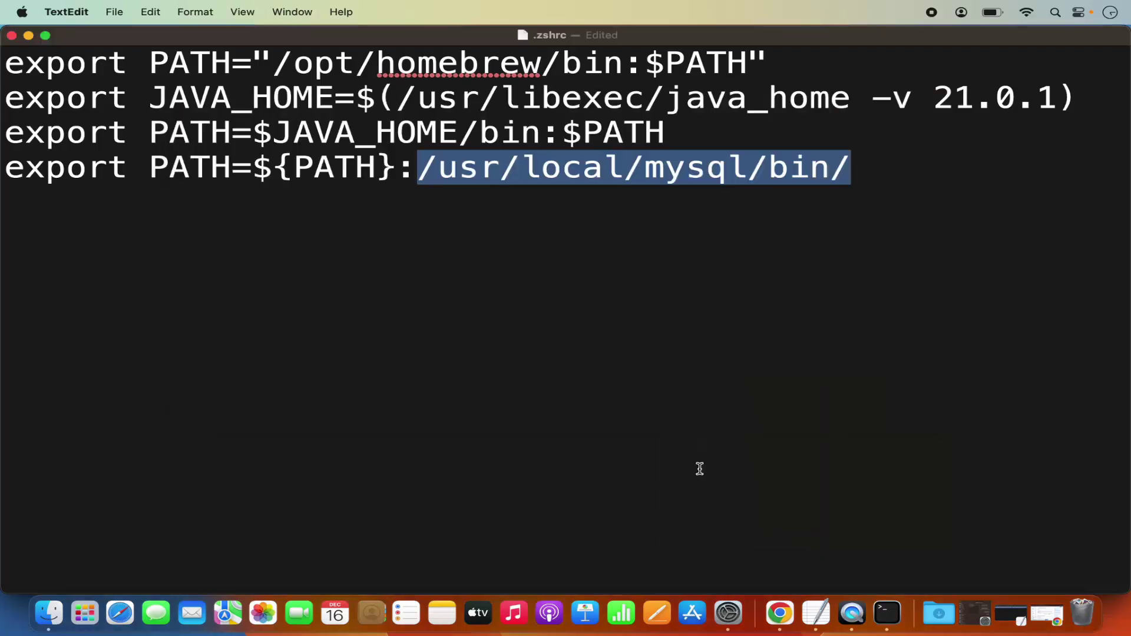
Step: Replace /usr/local/mysql/bin/ with the copied /usr/local/mysql-8.2.0-macos13-arm64/bin path
left_click(438, 167)
left_click_drag(418, 168, 844, 173)
key("super+v")
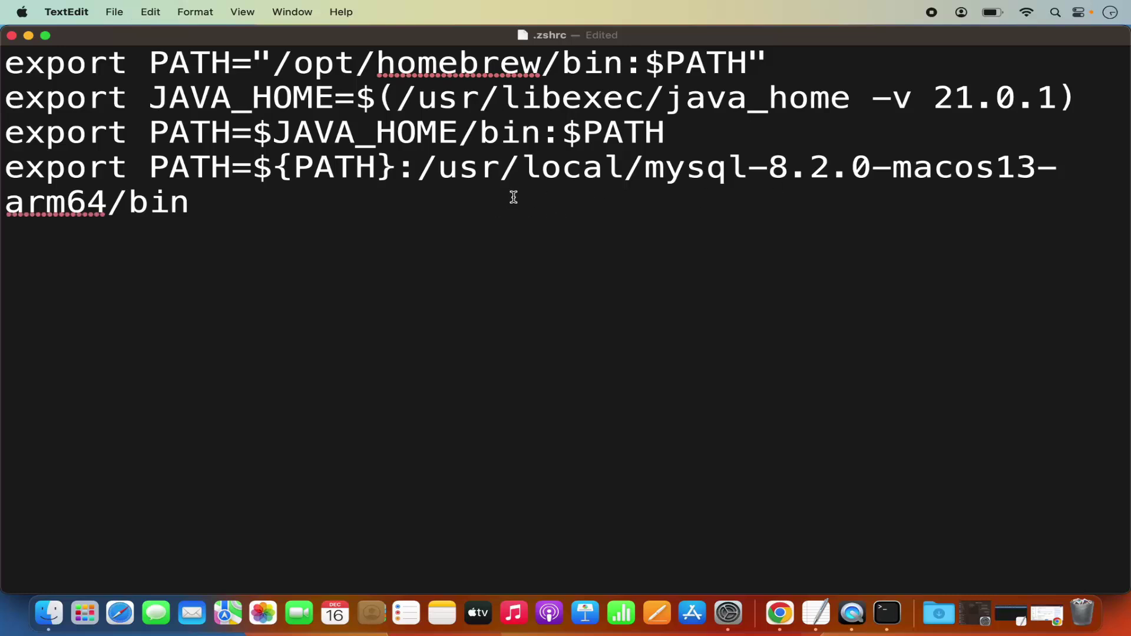
Step: Save .zshrc and close the document
left_click(115, 12)
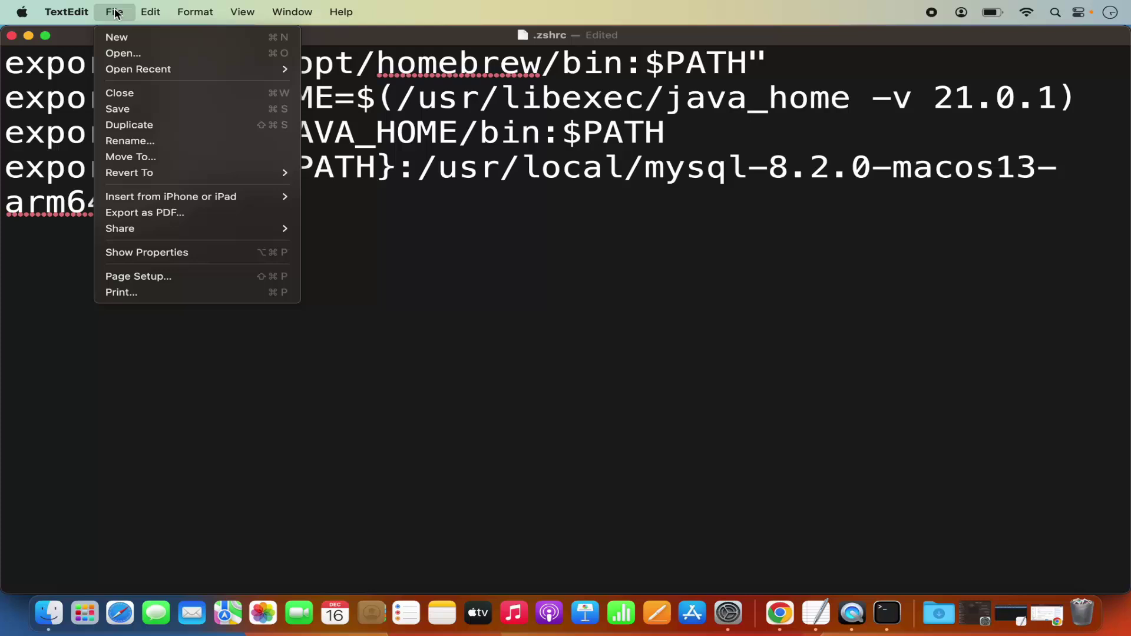
left_click(127, 111)
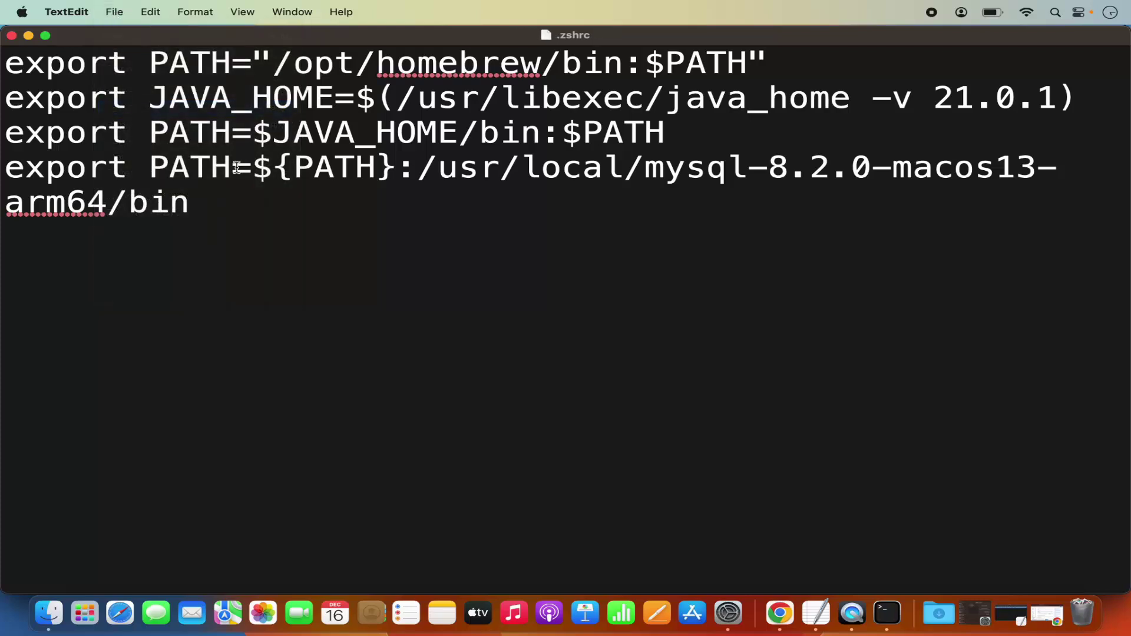
left_click(13, 37)
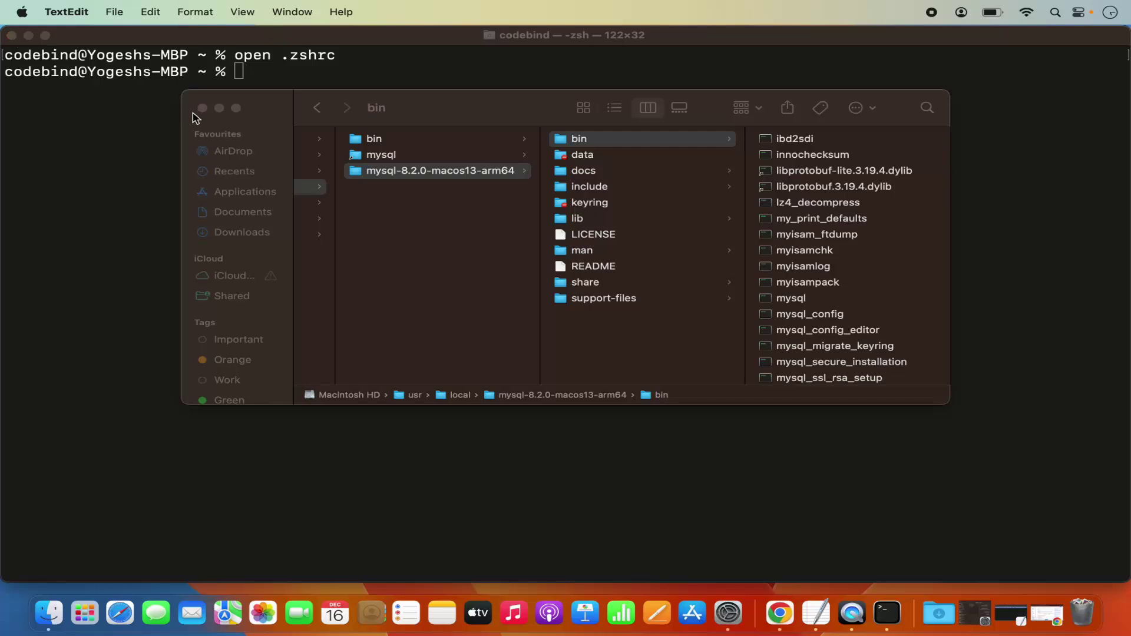
Step: Run source .zshrc, then rerun mysql -u root -p to reach the password prompt
left_click(139, 118)
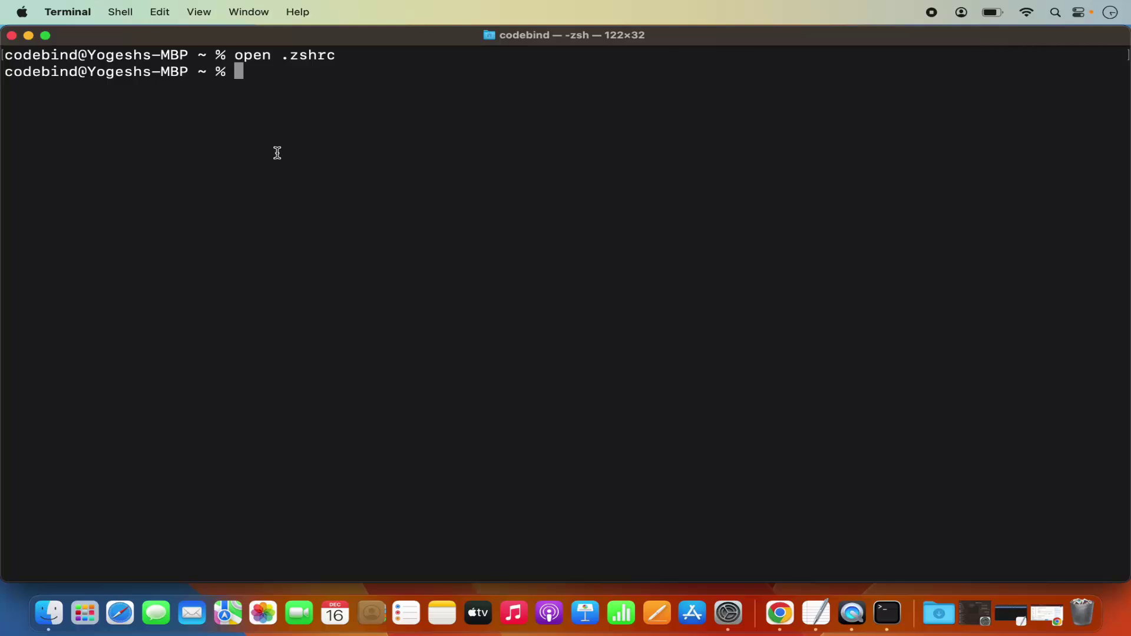
type("source .zsh")
key("Tab")
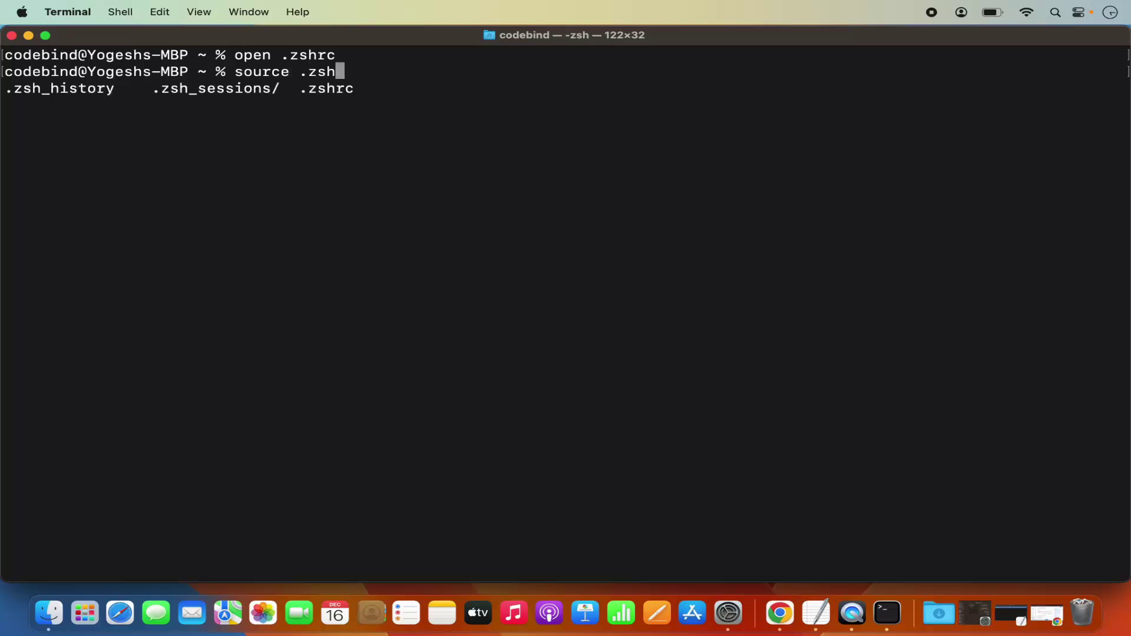
type("rc")
key("Return")
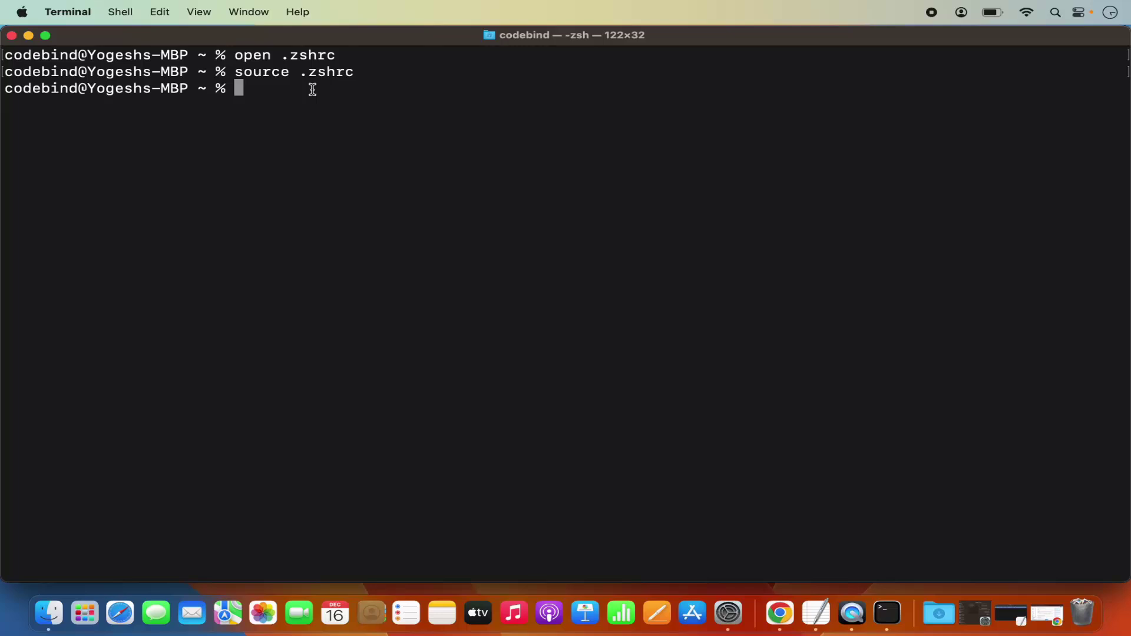
key("Up")
key("Up")
key("Up")
key("Up")
key("Return")
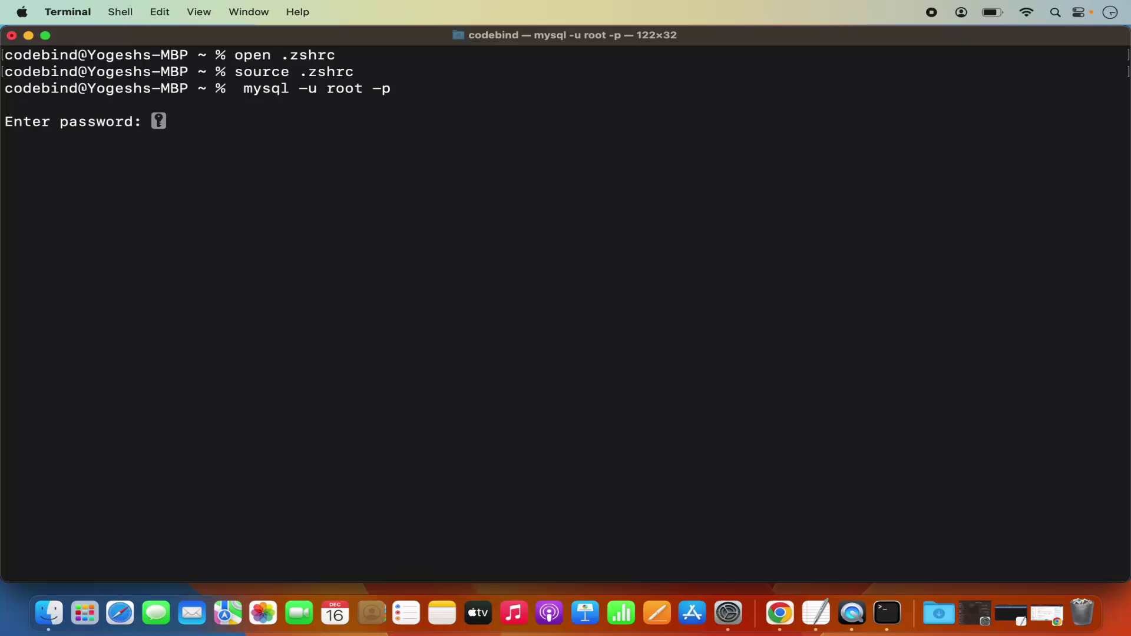
Step: Log in with the root password and try show database;, which errors
key("Return")
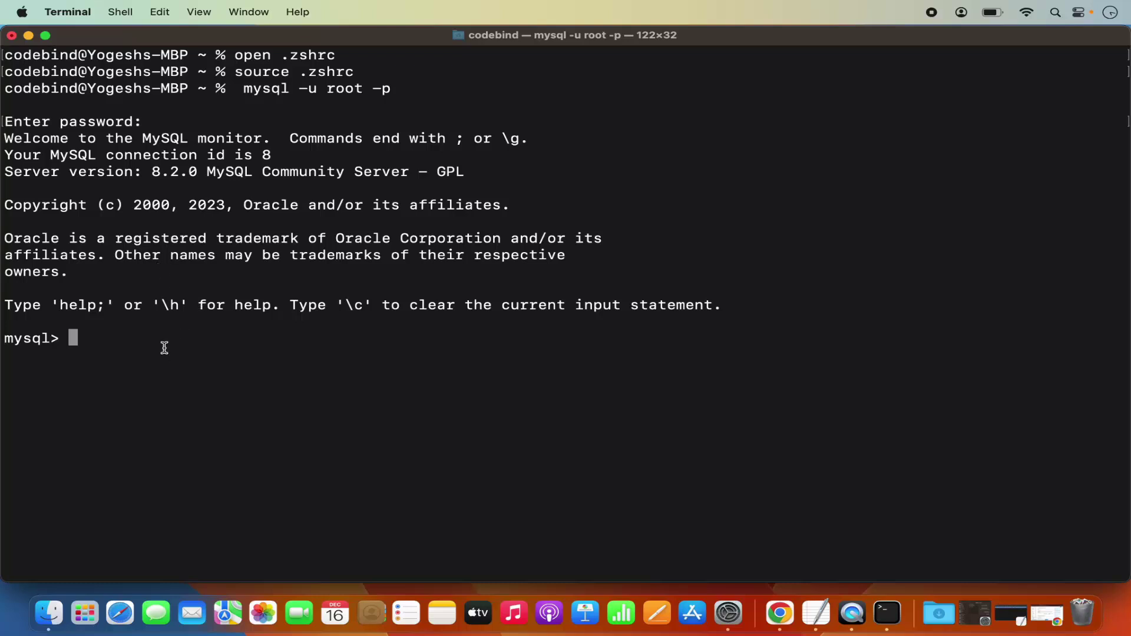
type("show database;")
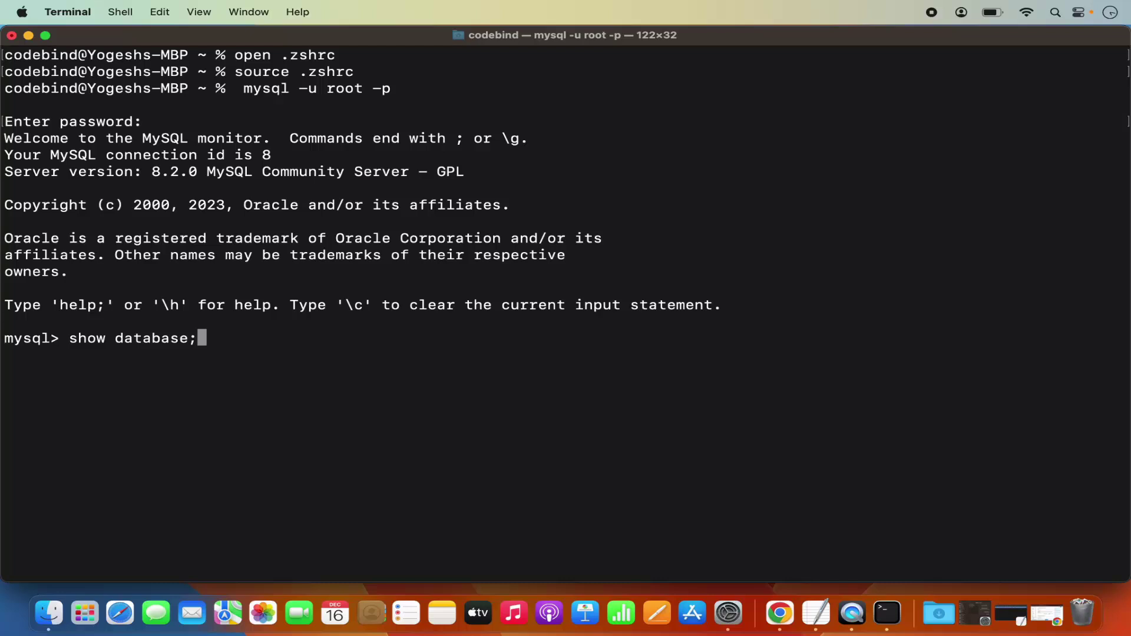
key("Return")
Step: Correct it to show databases; to list four databases, then type create database demo;
key("Up")
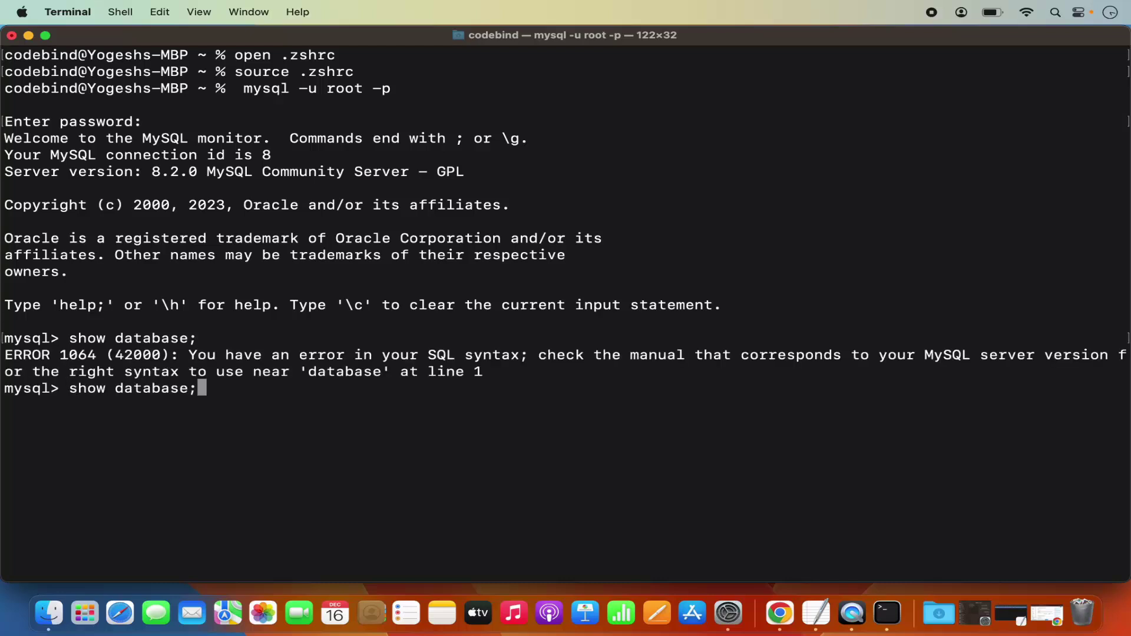
key("Left")
type("s")
key("Return")
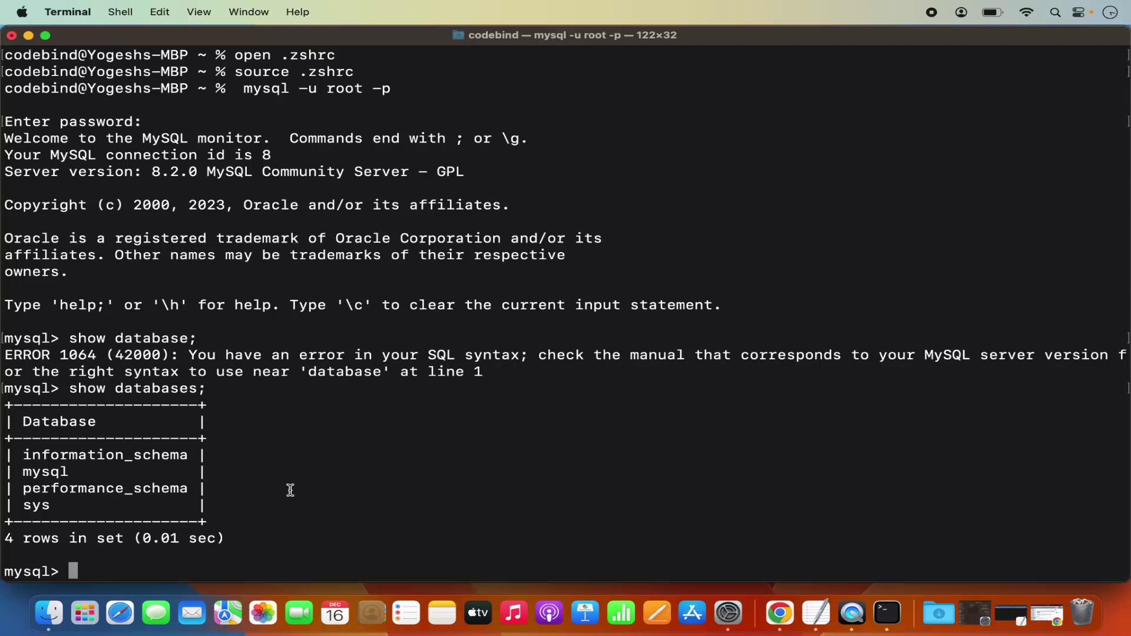
type("create database")
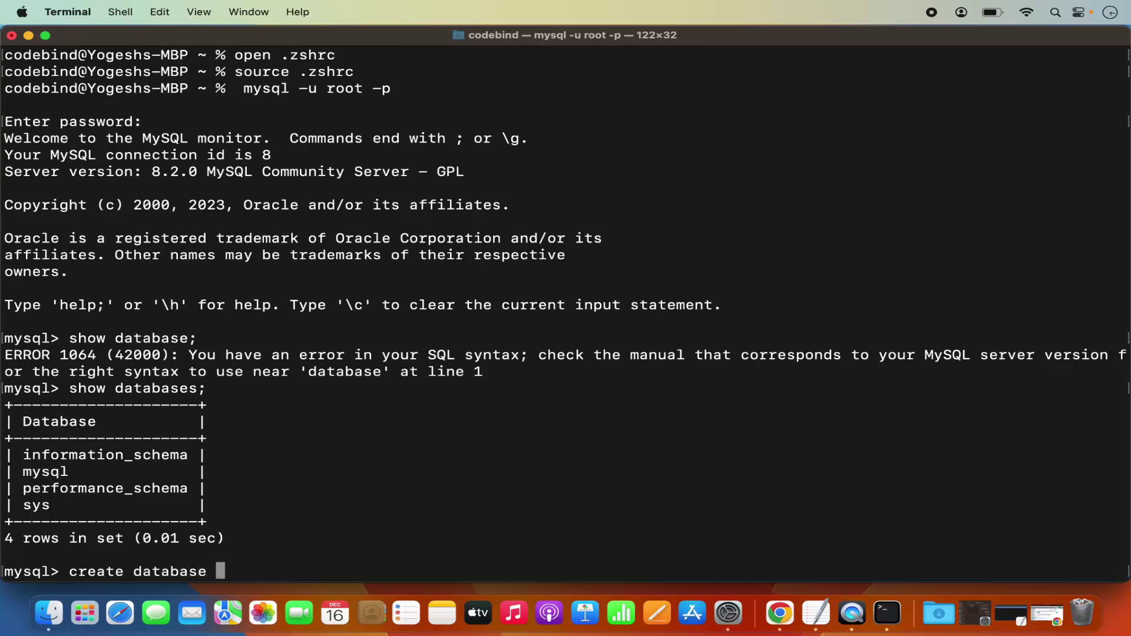
type(" demo;")
Step: Create the demo database, confirm it among five listed databases, and hide Terminal
key("Return")
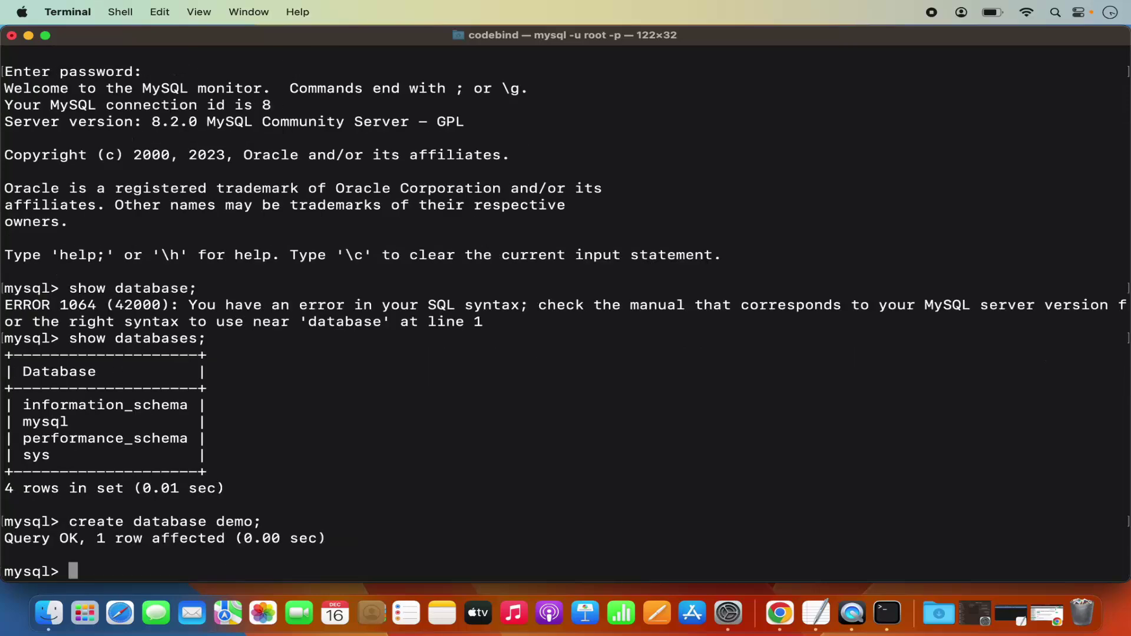
key("Up")
key("Up")
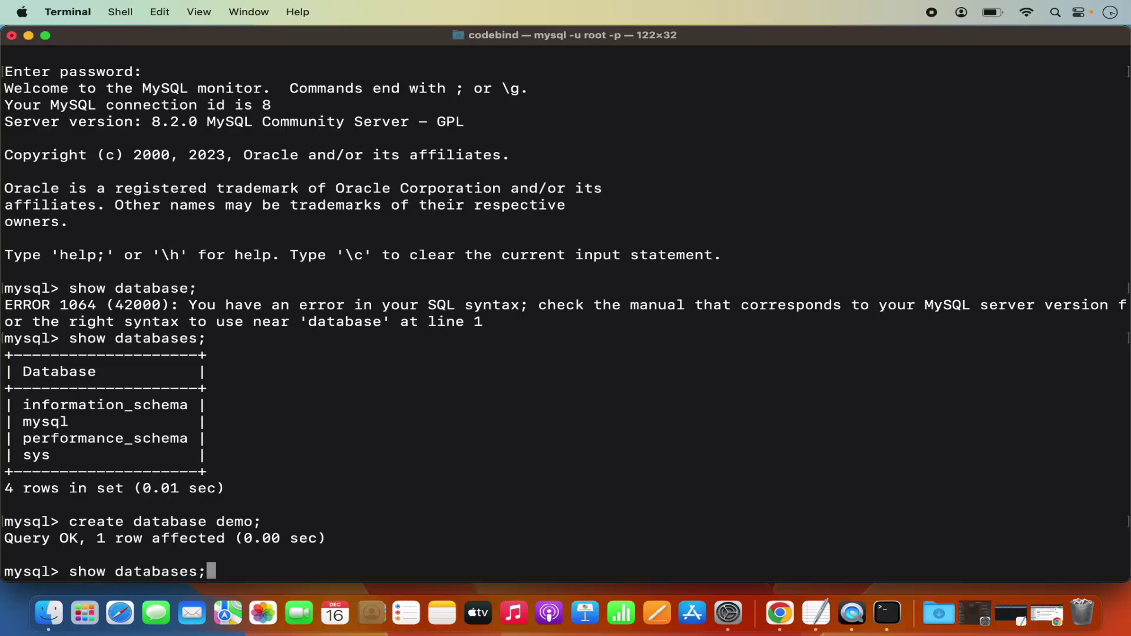
key("Return")
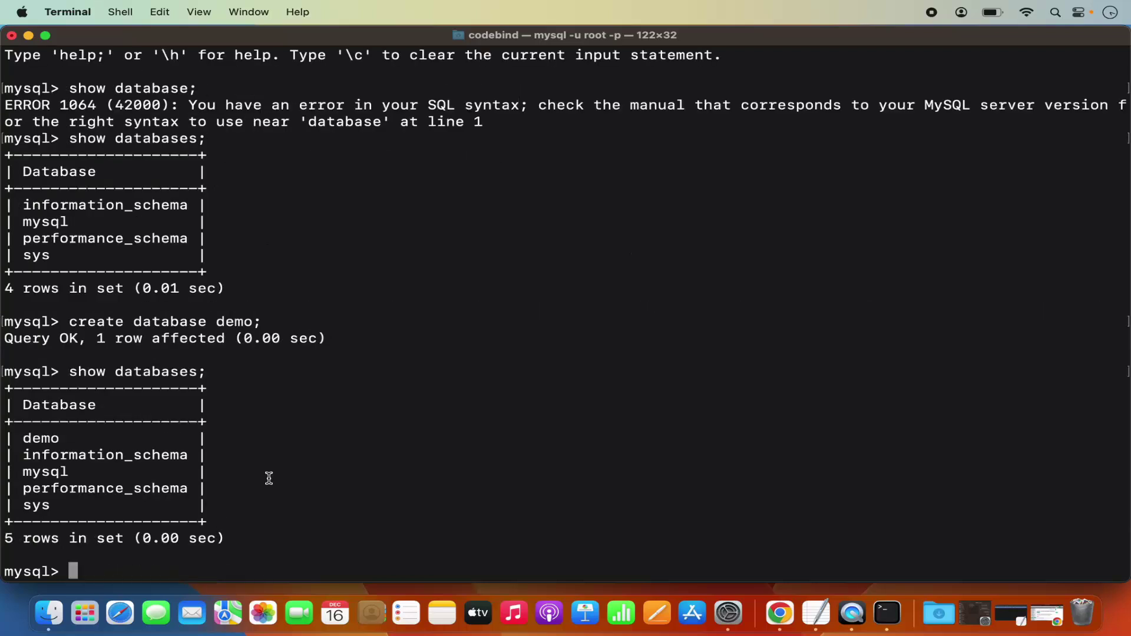
triple_click(46, 441)
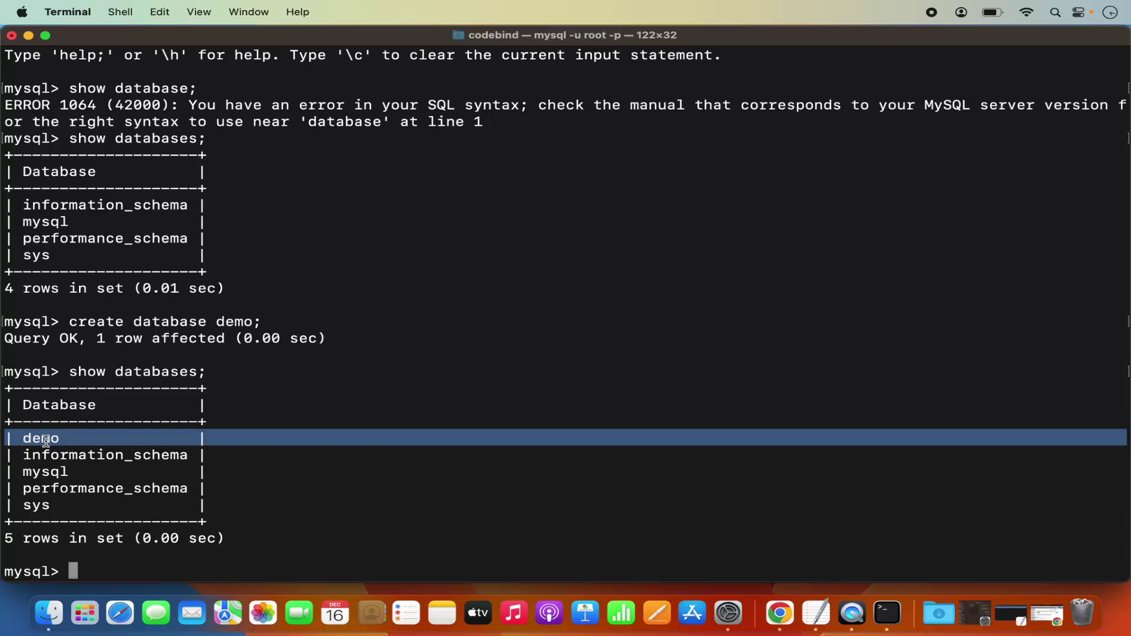
left_click(46, 442)
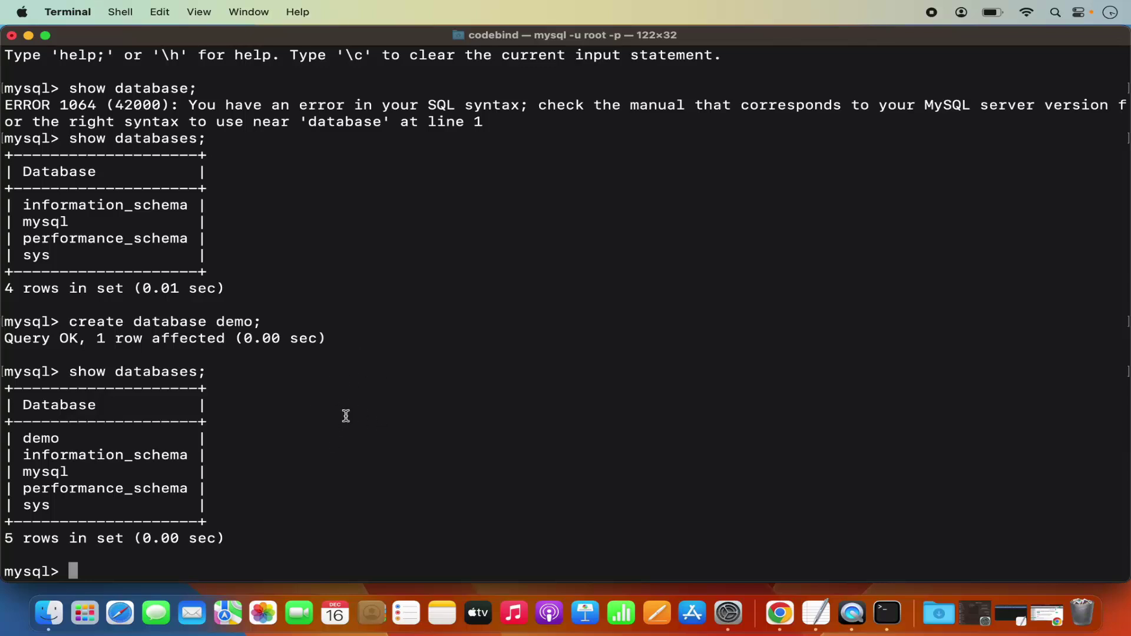
key("super+h")
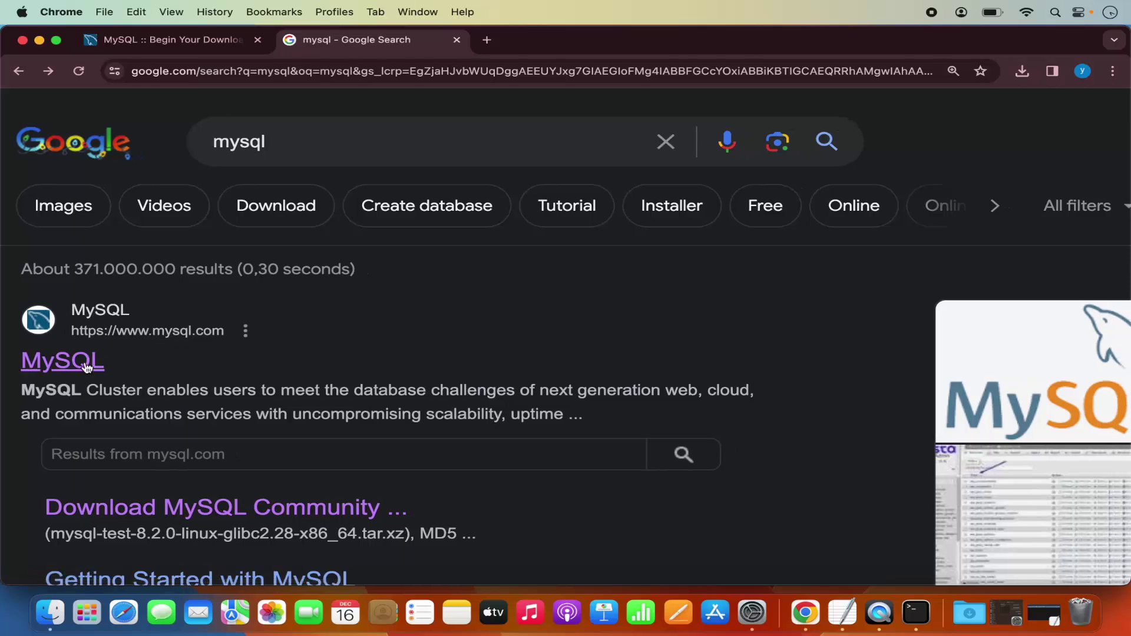
Step: Go from mysql.com through Downloads and MySQL Community (GPL) Downloads to MySQL Workbench
left_click(114, 361)
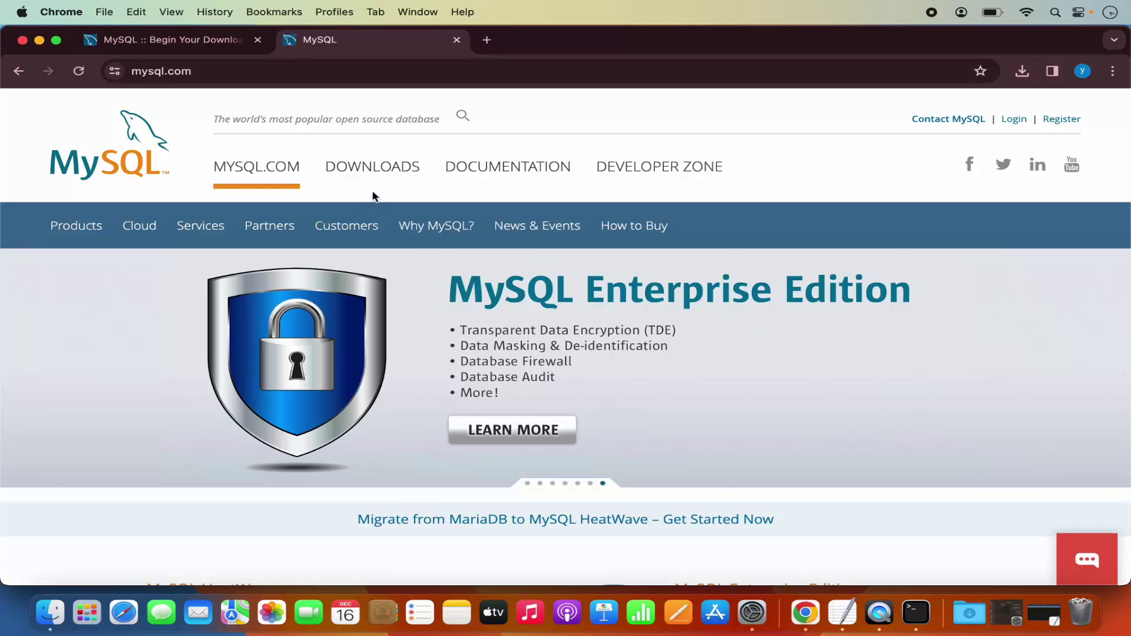
left_click(378, 175)
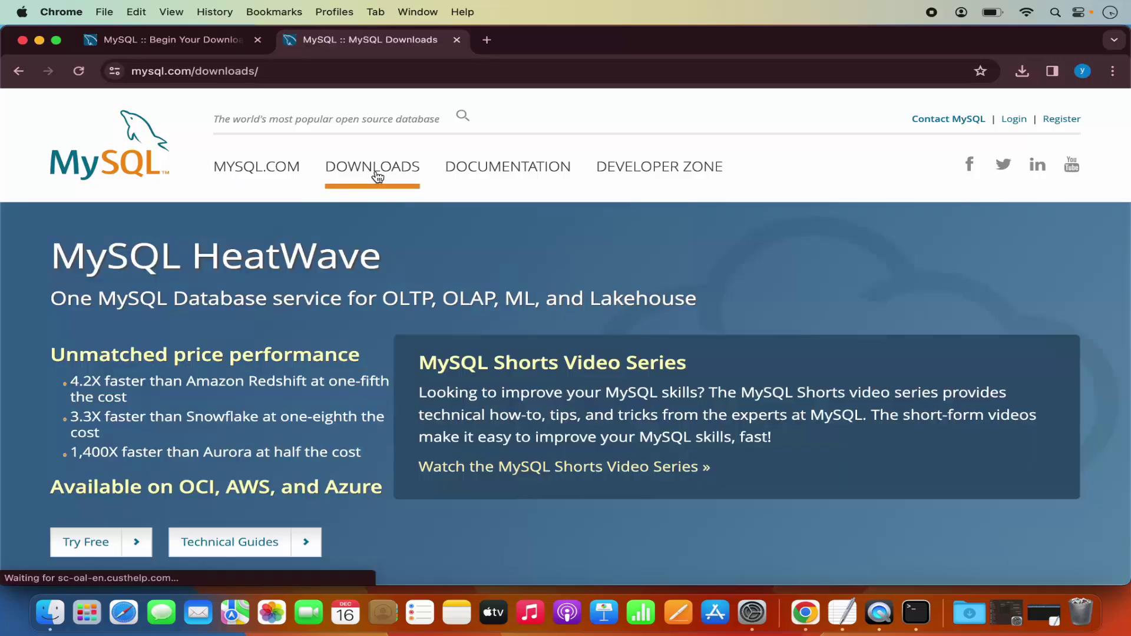
scroll(331, 376, "down", 10)
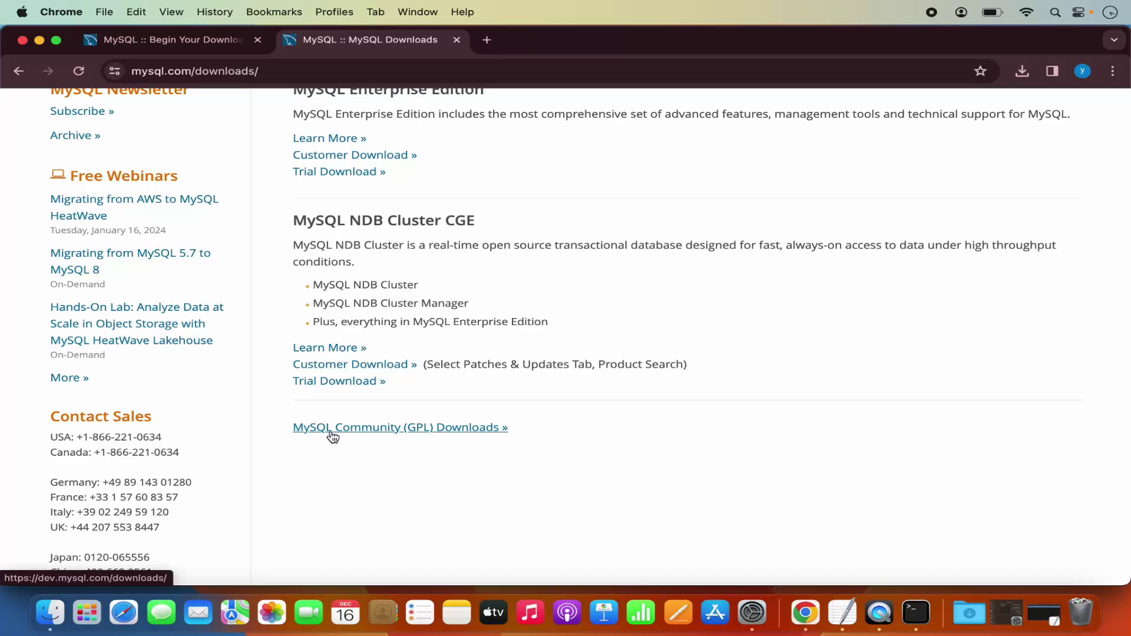
left_click(379, 436)
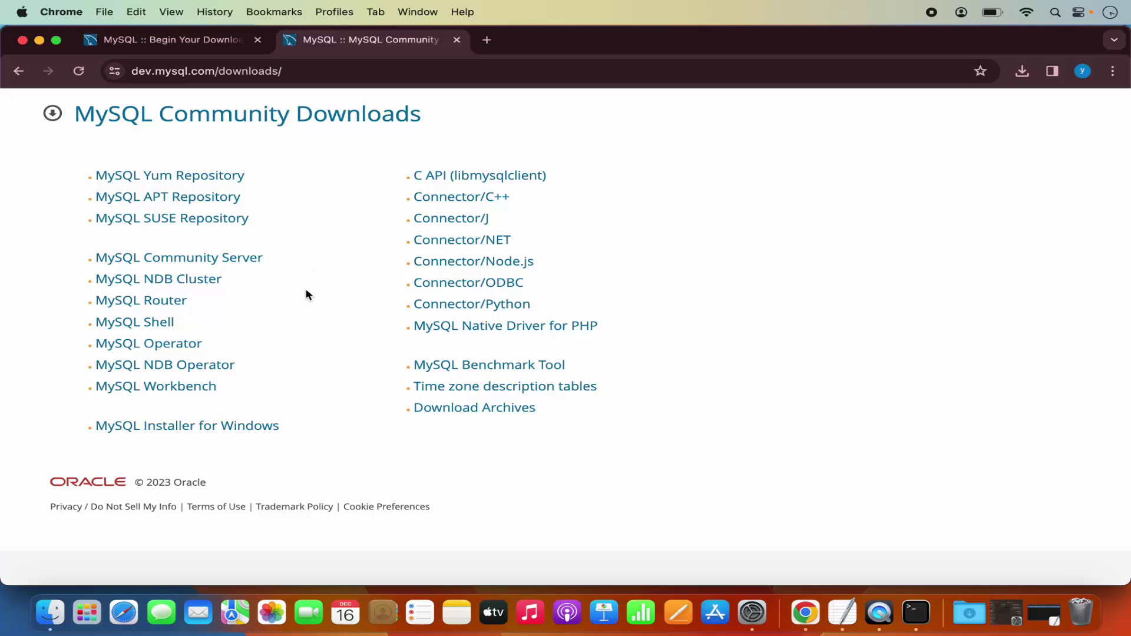
left_click(157, 393)
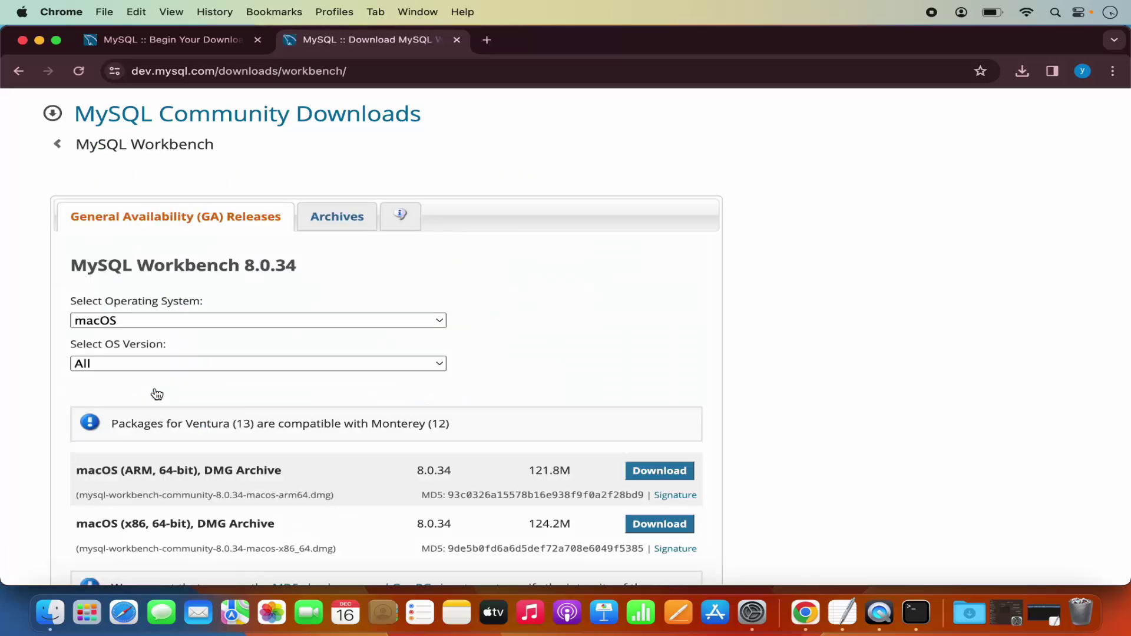
Step: Download the macOS ARM 64-bit Workbench 8.0.34 dmg without logging in and check its progress
scroll(234, 406, "down", 3)
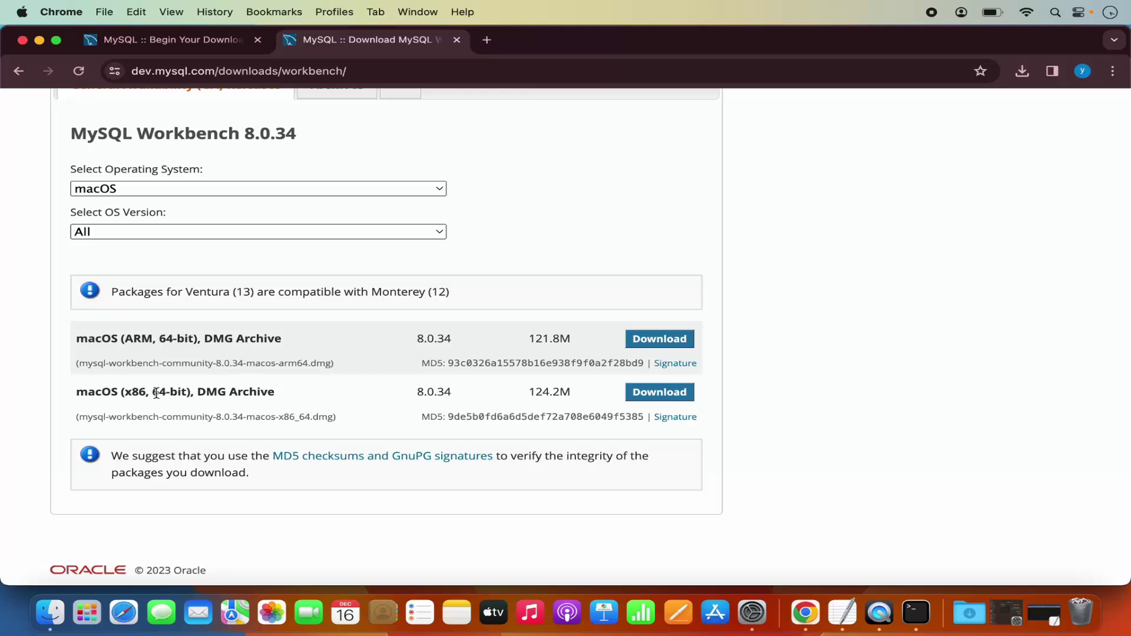
left_click(666, 346)
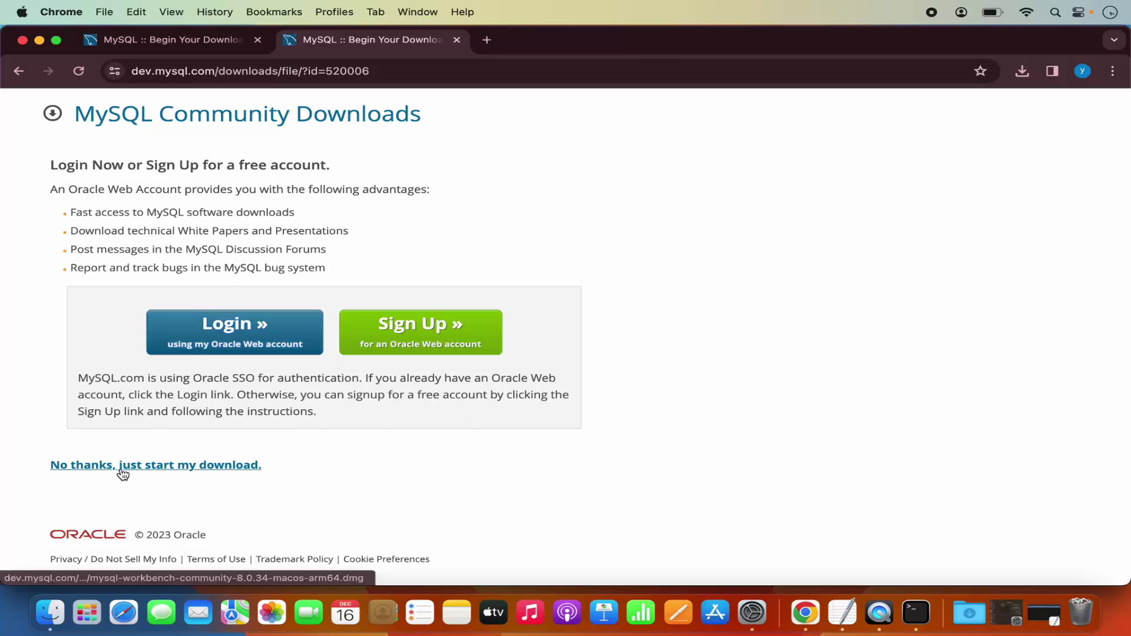
left_click(155, 470)
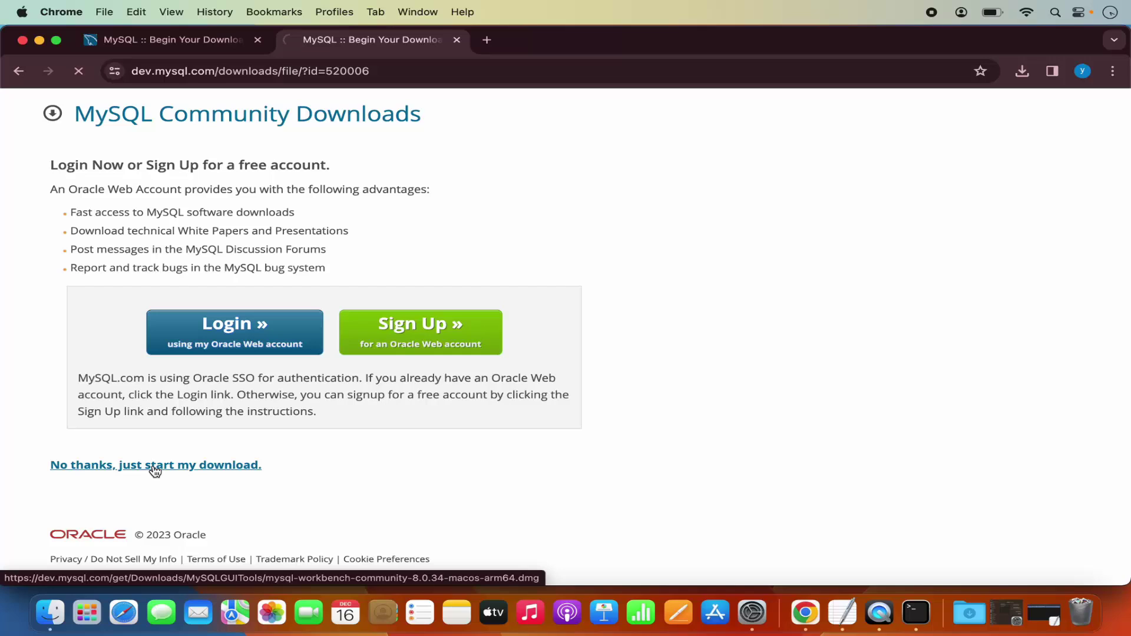
left_click(1020, 73)
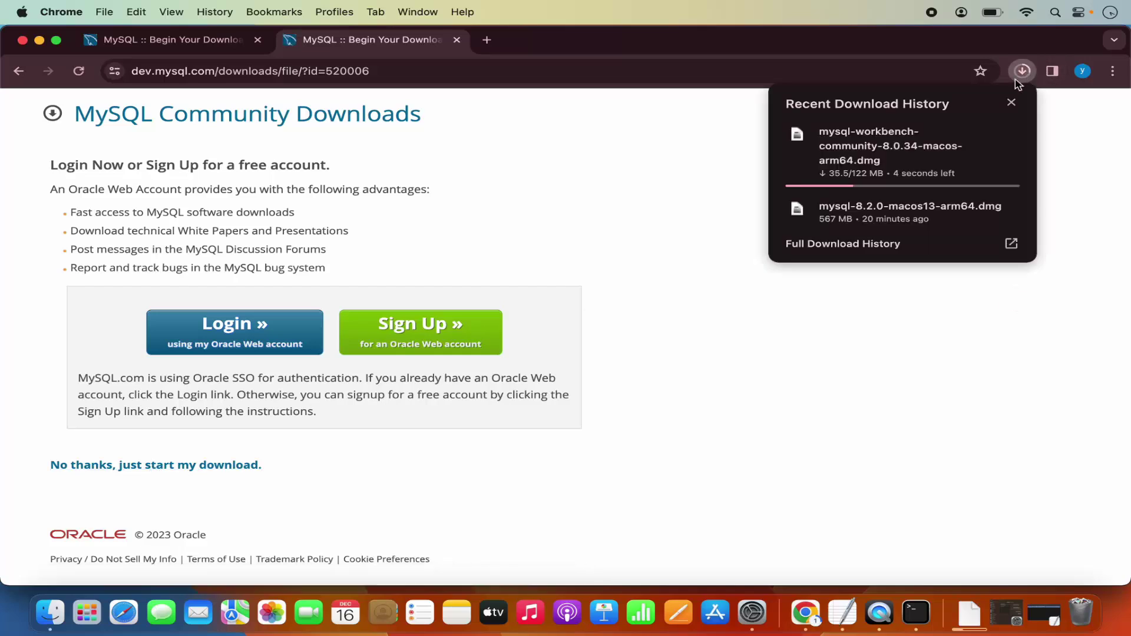
mouse_move(884, 143)
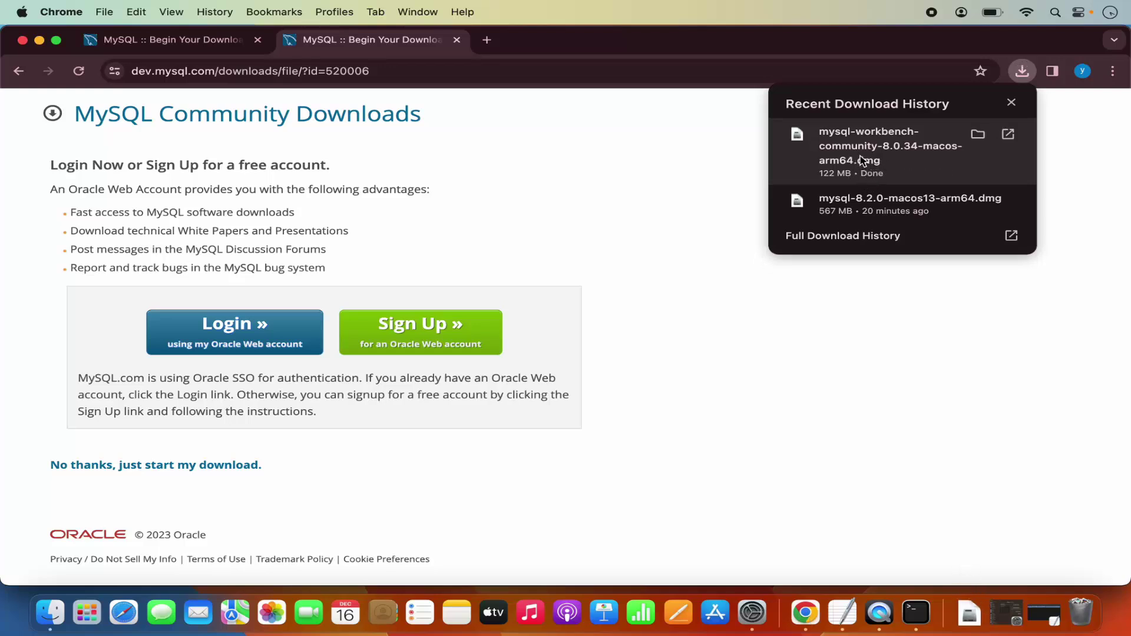
Step: Open the downloaded Workbench disk image and copy the MySQLWorkbench app into Applications
left_click(862, 161)
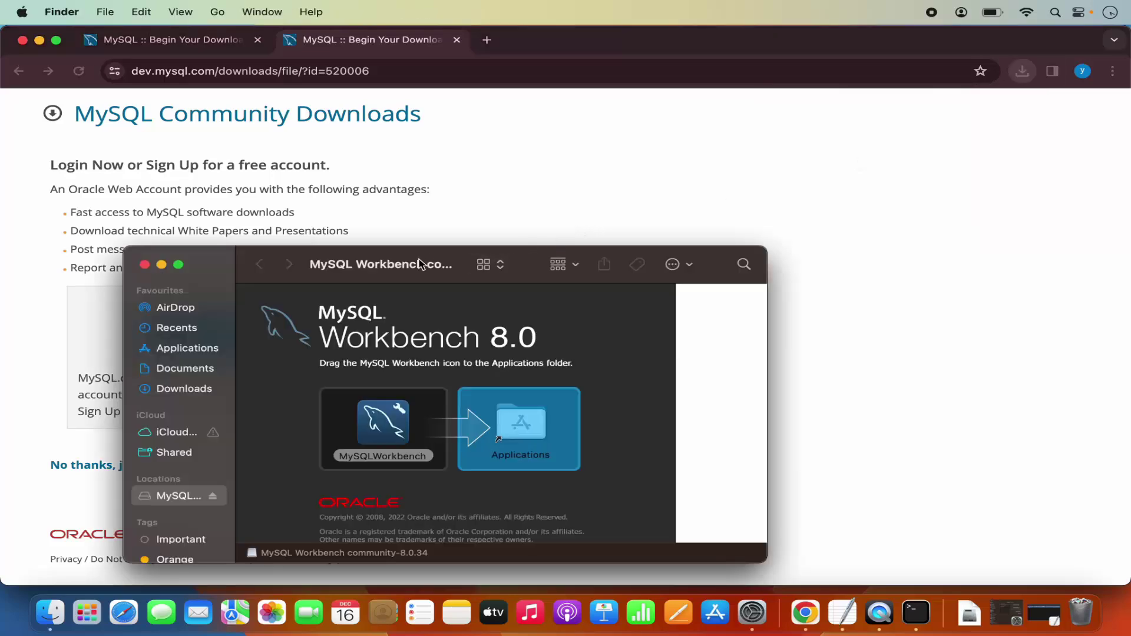
left_click_drag(457, 186, 482, 142)
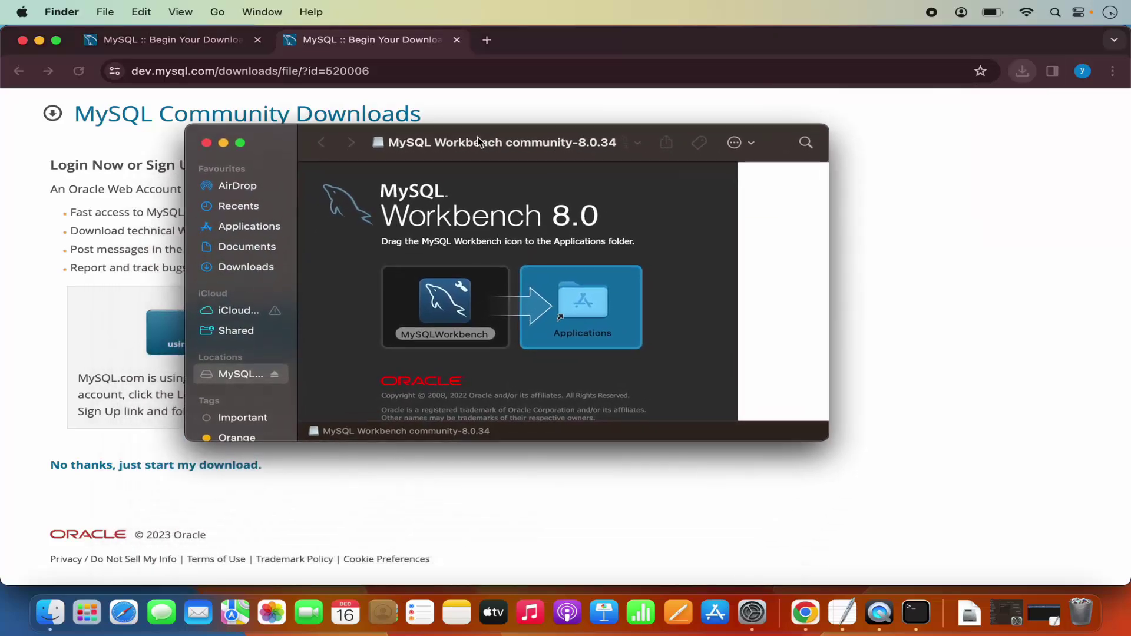
left_click(39, 40)
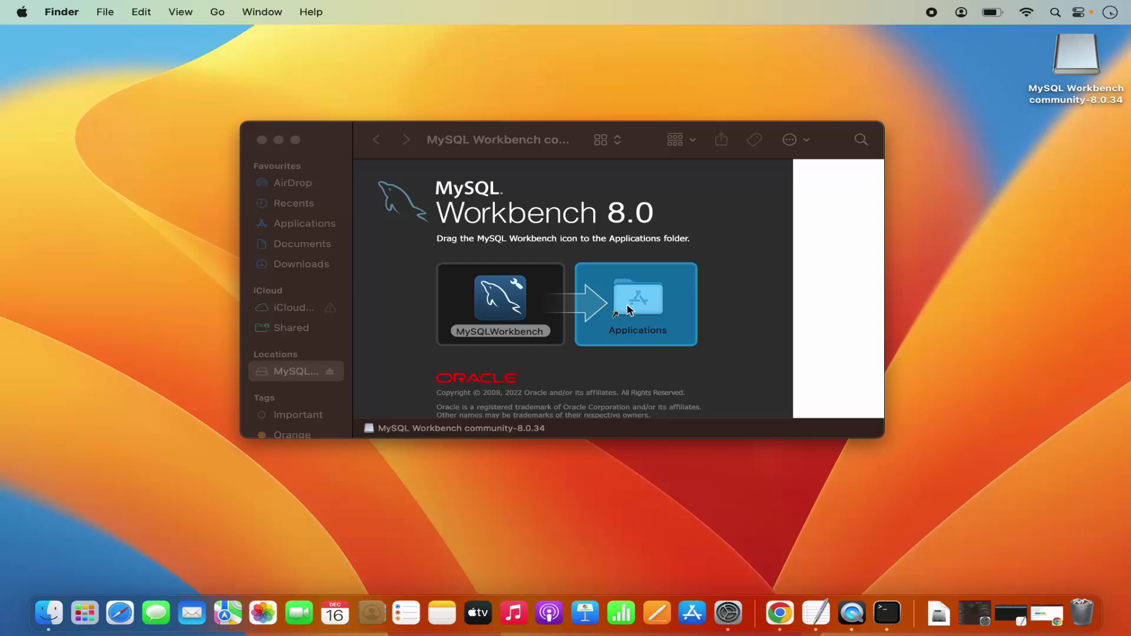
left_click(512, 312)
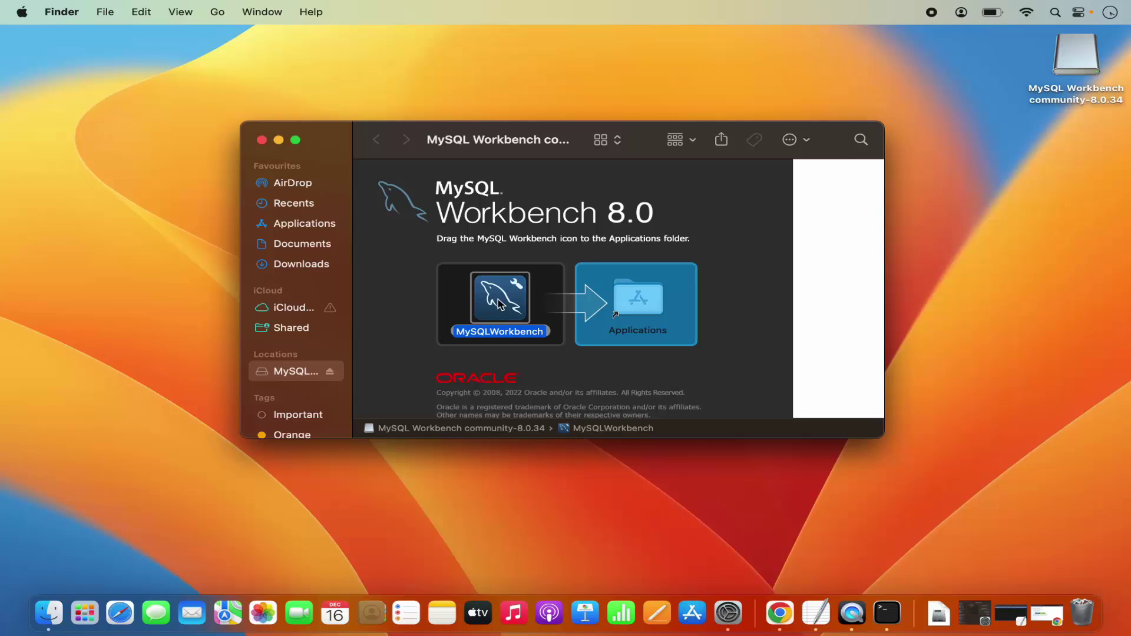
left_click_drag(499, 304, 639, 300)
Step: Launch MySQL Workbench from Launchpad and maximize its Welcome page showing Local instance 3306
left_click(262, 140)
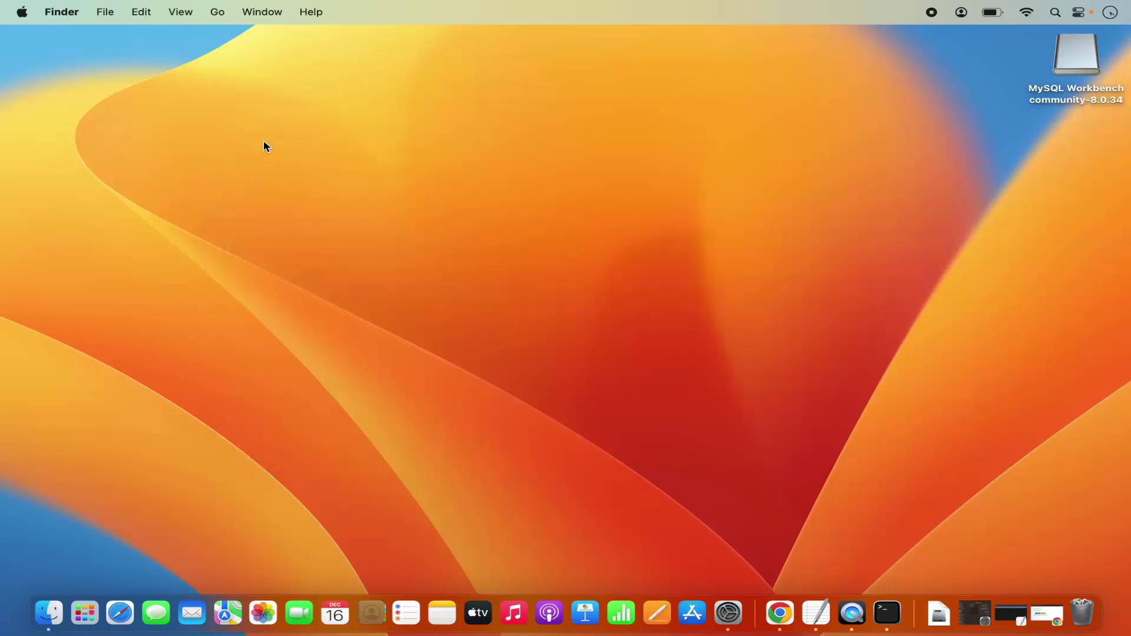
left_click(85, 613)
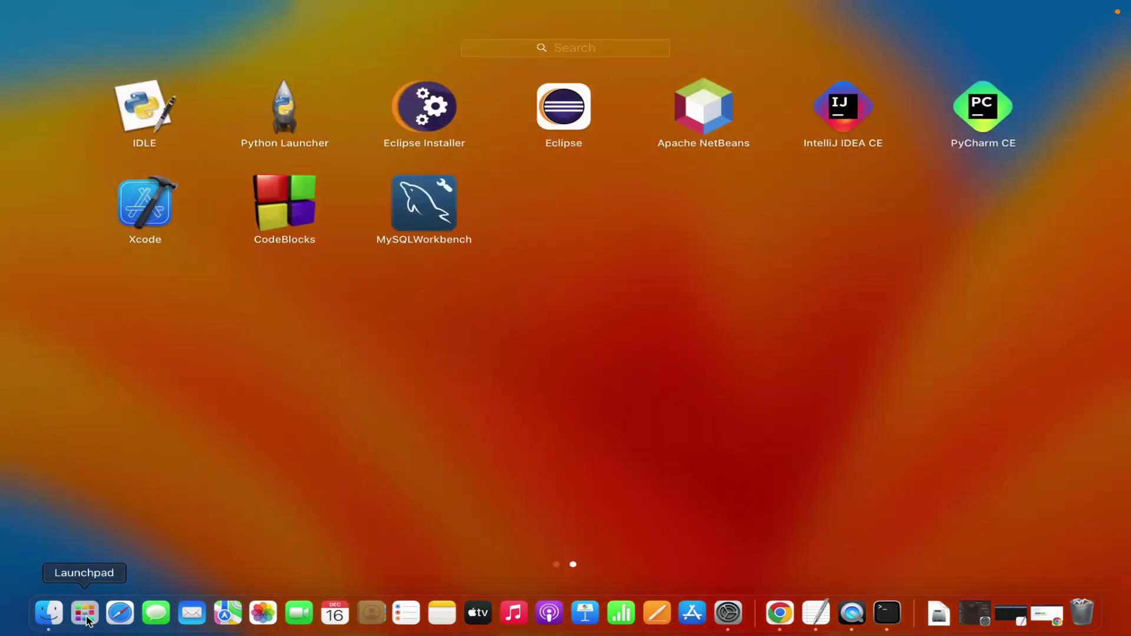
left_click(424, 211)
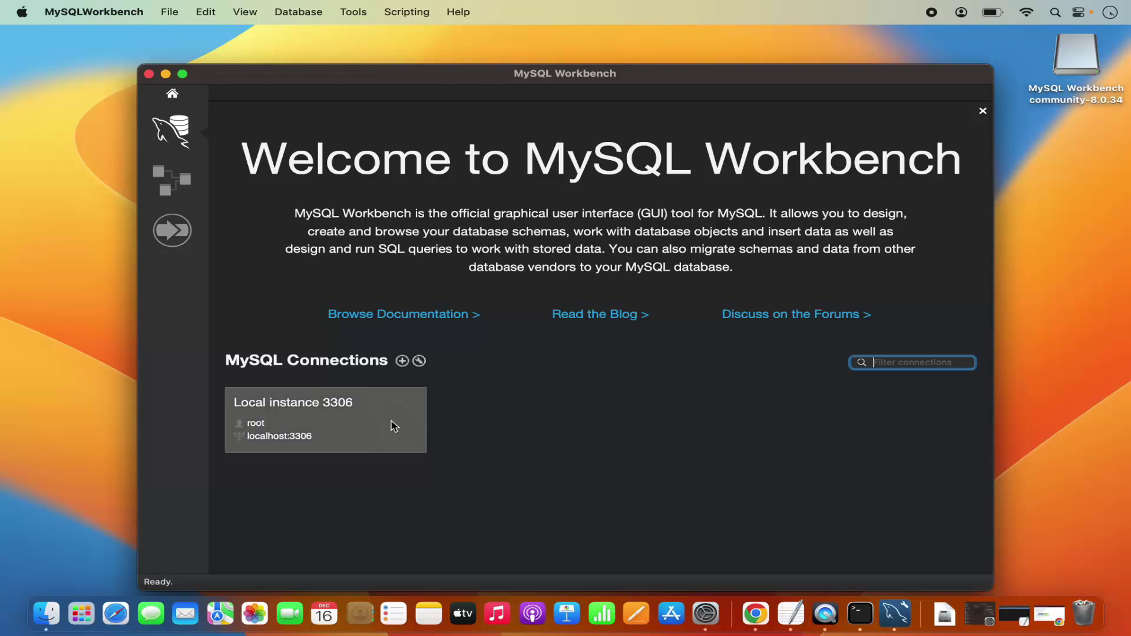
double_click(519, 76)
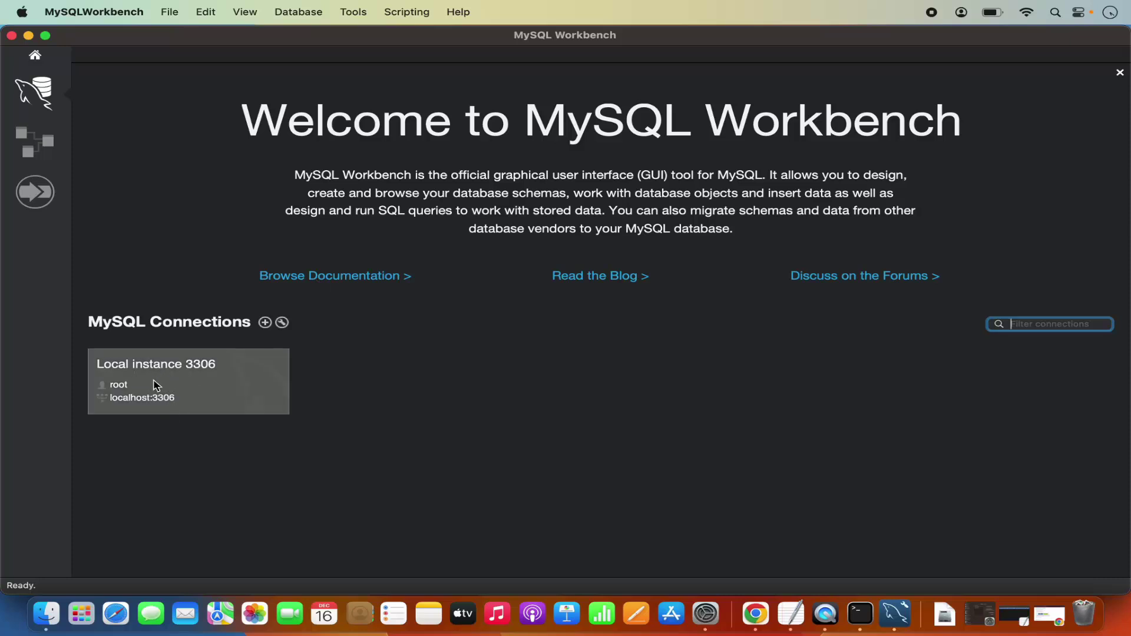
Step: Connect to Local instance 3306 as root, saving the password in the keychain and accepting the version warning
left_click(204, 378)
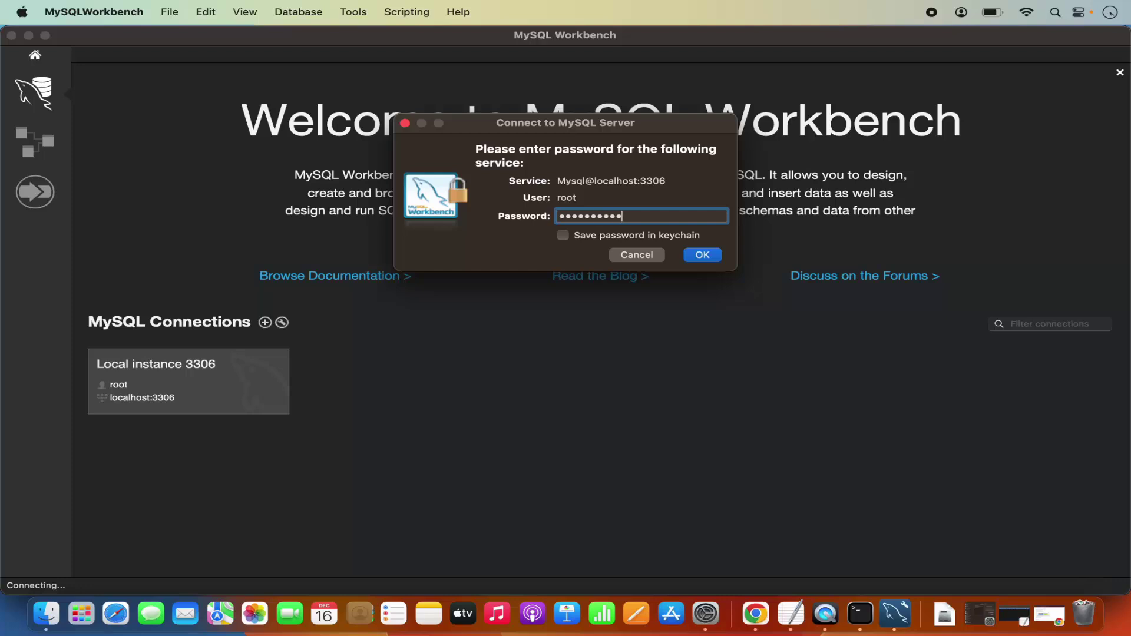
left_click(563, 235)
left_click(707, 256)
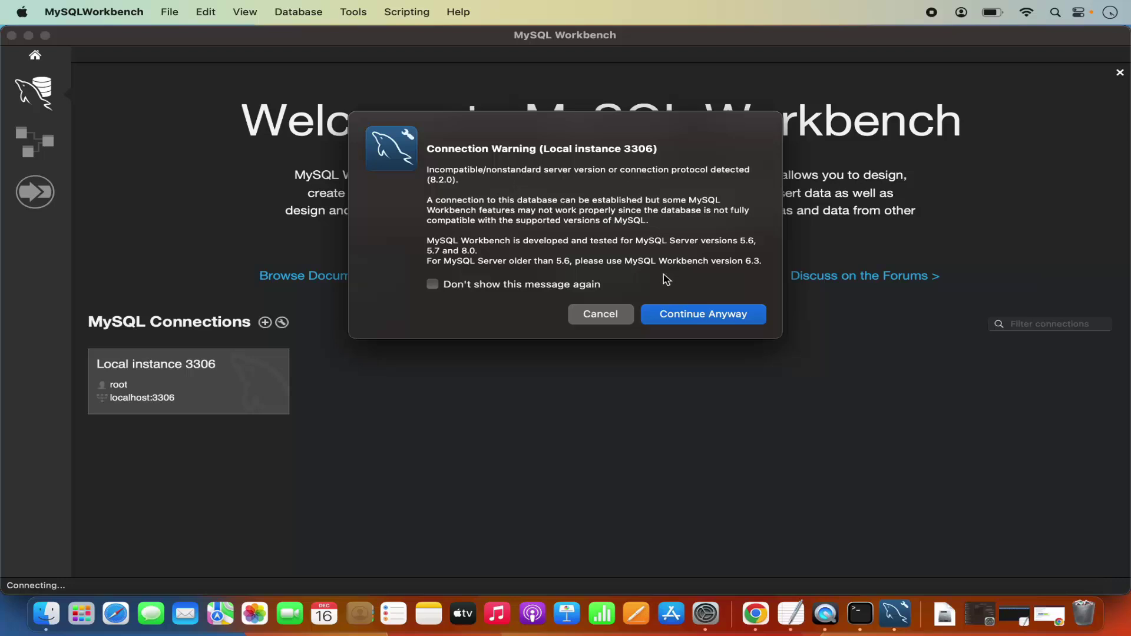
left_click(683, 317)
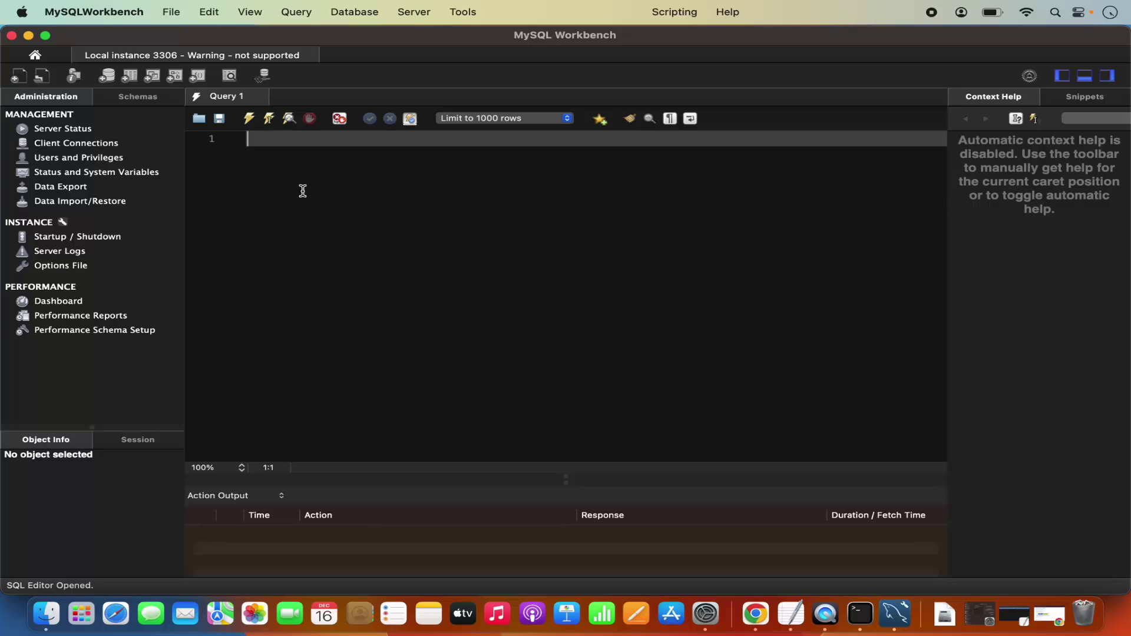
Step: Run 'show databases' in Query 1, returning demo, information_schema, mysql, performance_schema and sys
type("show databases")
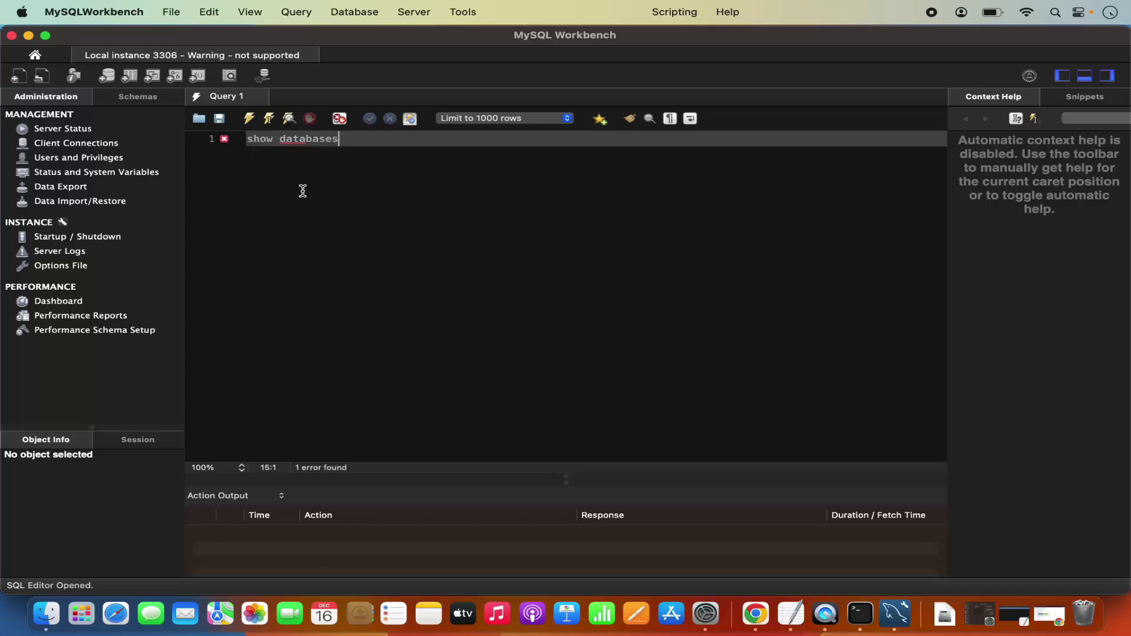
left_click(250, 119)
left_click(250, 120)
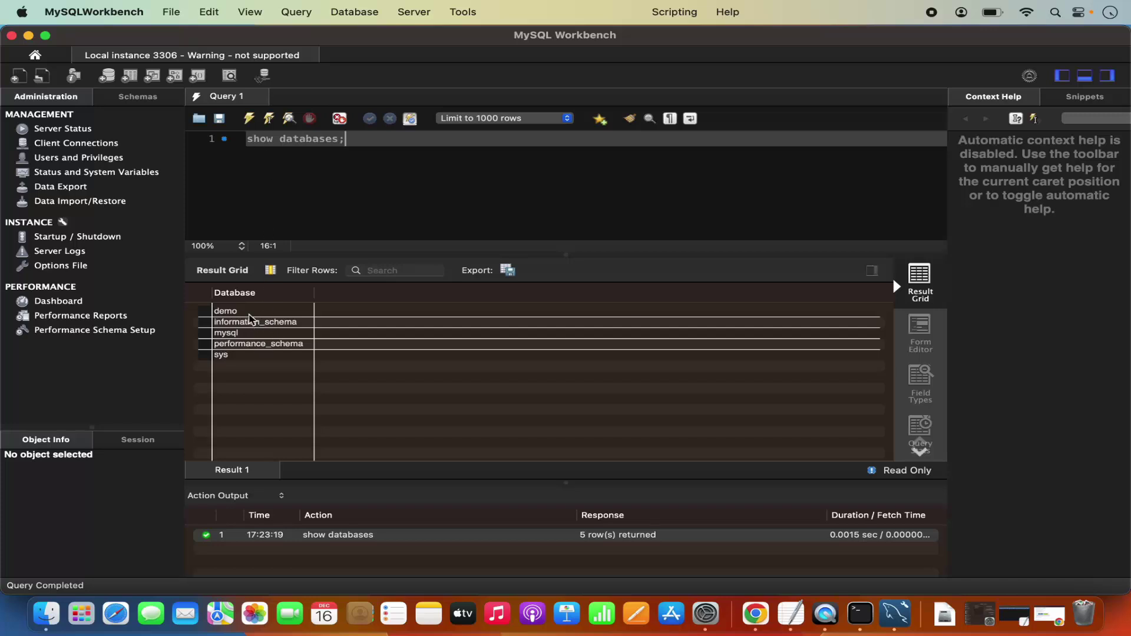
left_click(226, 312)
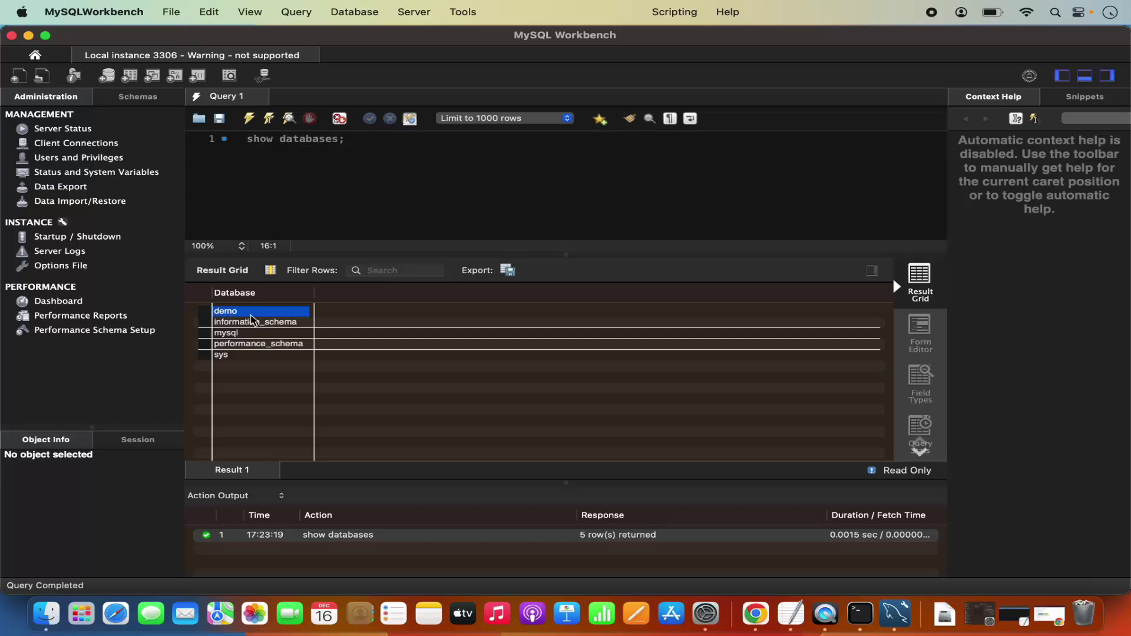